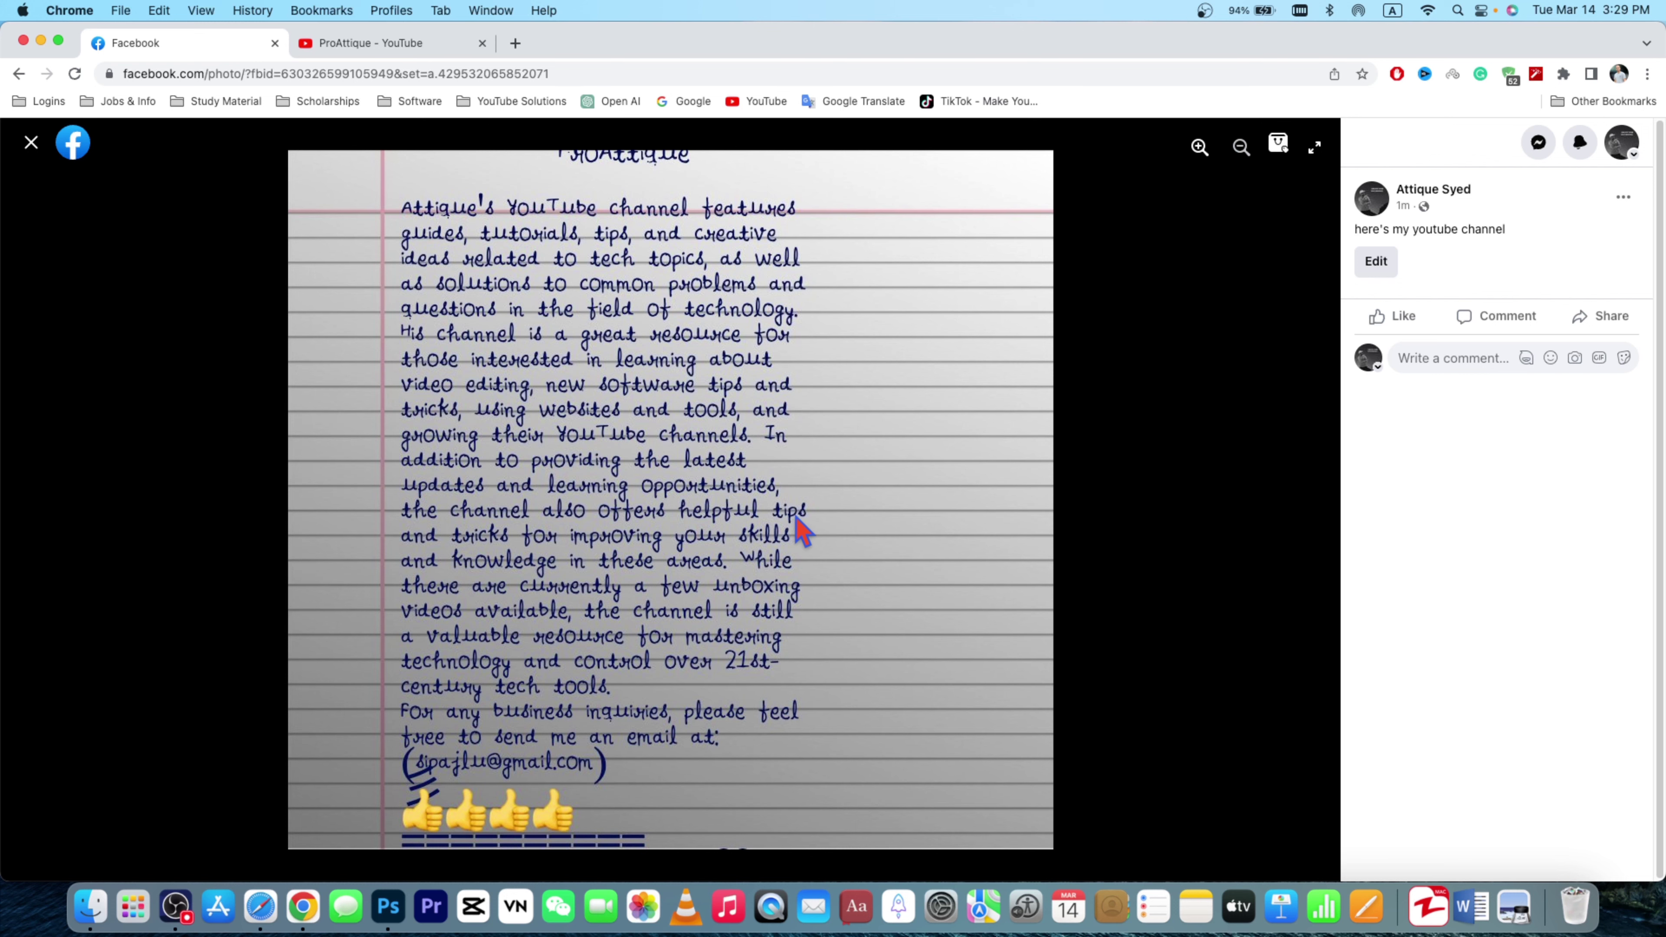
# Step: Copy the selected ProAttique channel description from the YouTube About page
pyautogui.click(370, 44)
pyautogui.rightClick(544, 617)
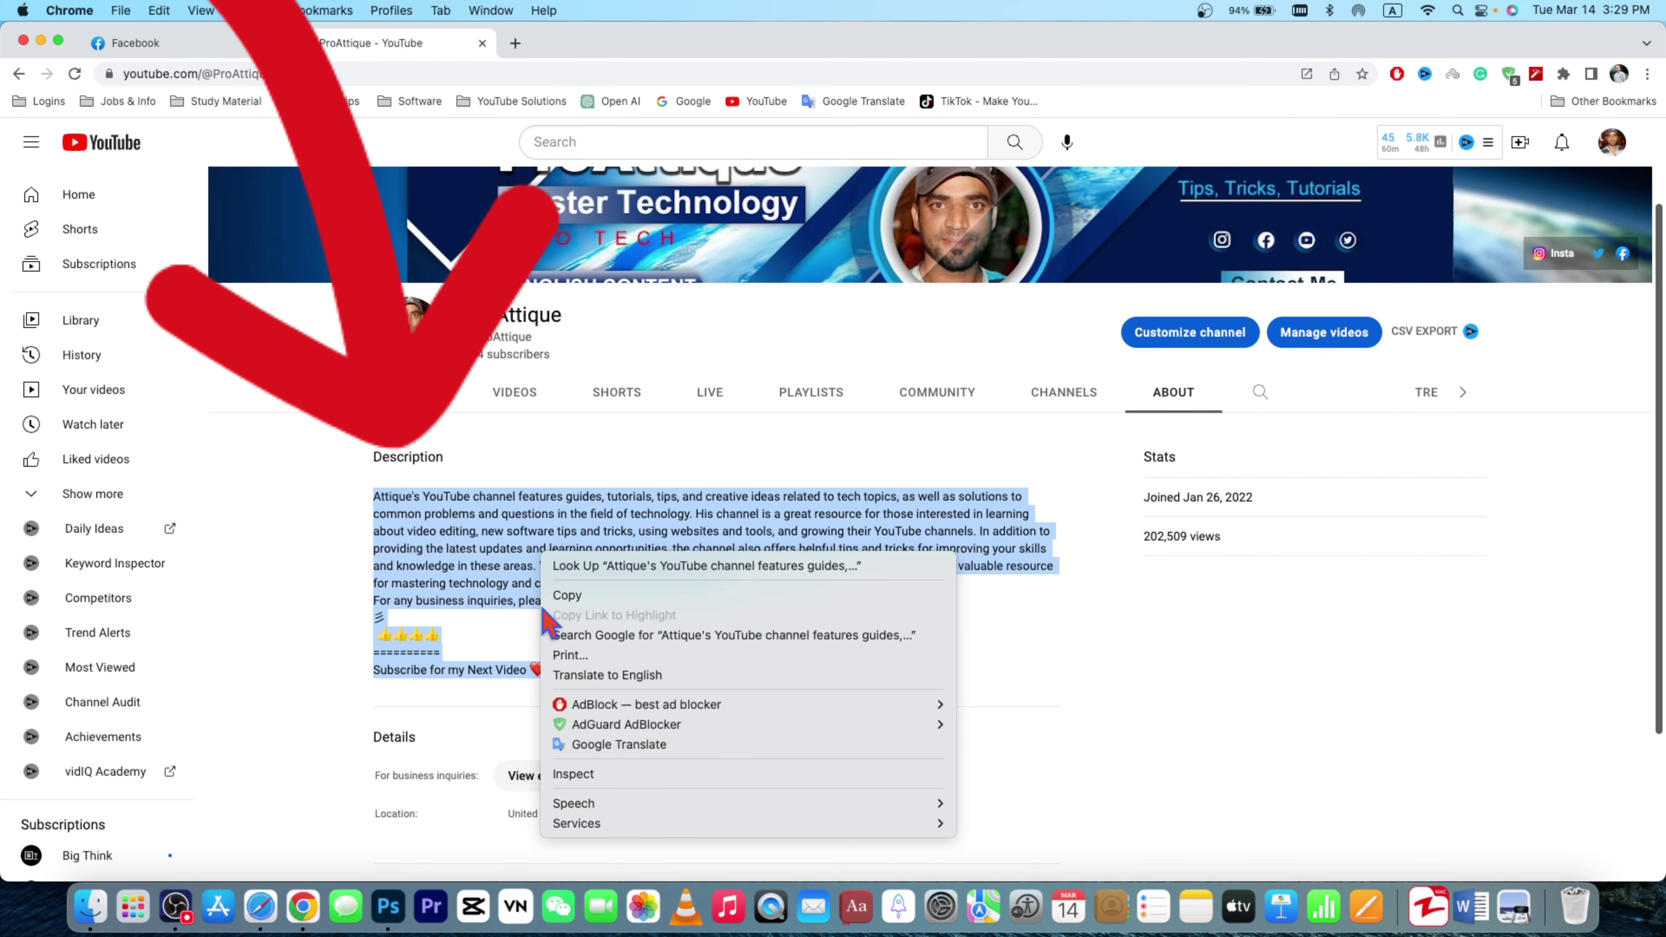
pyautogui.click(574, 594)
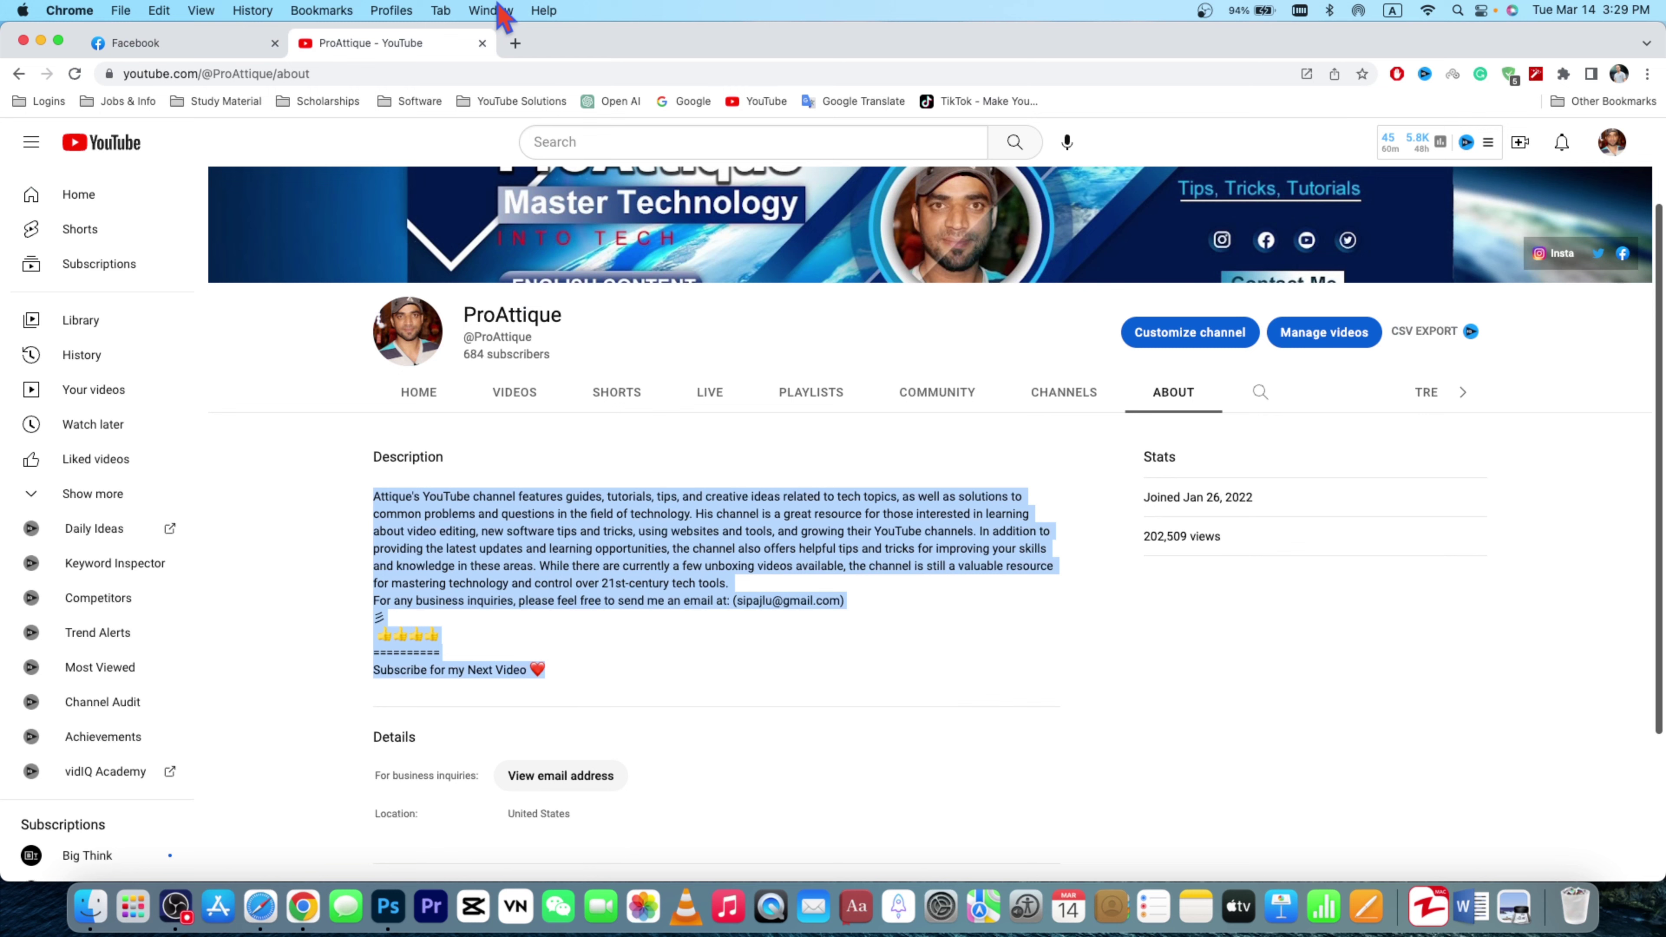
# Step: Load texttohandwriting.com in a new browser tab
pyautogui.click(515, 44)
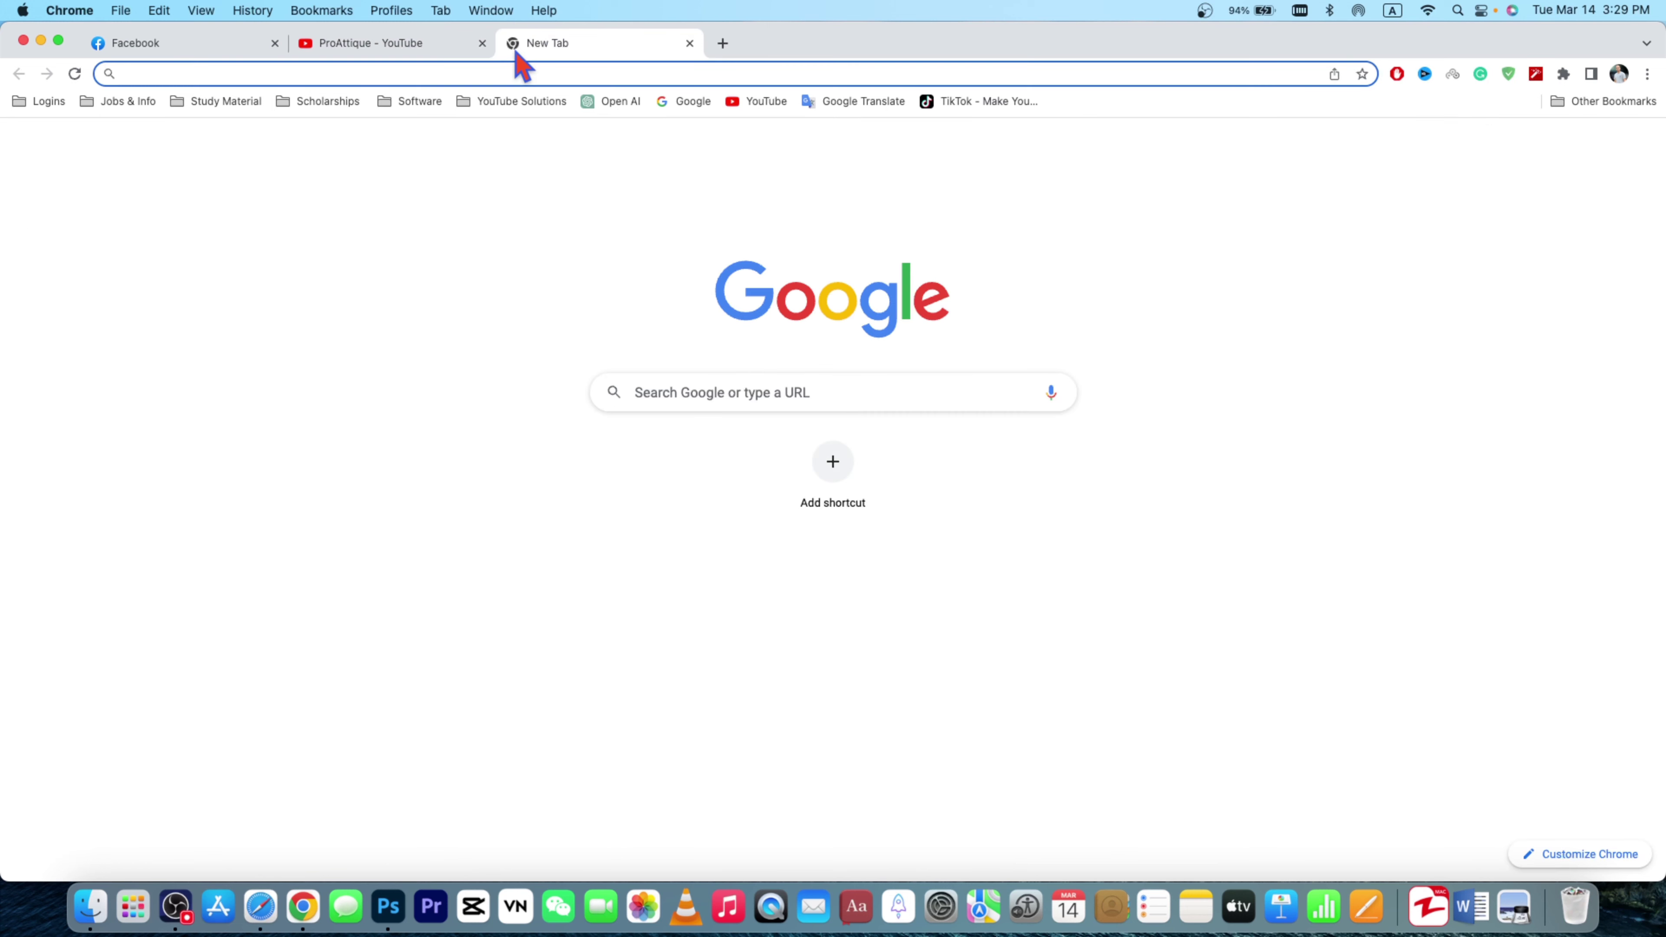
pyautogui.write('texttohandwriting.com')
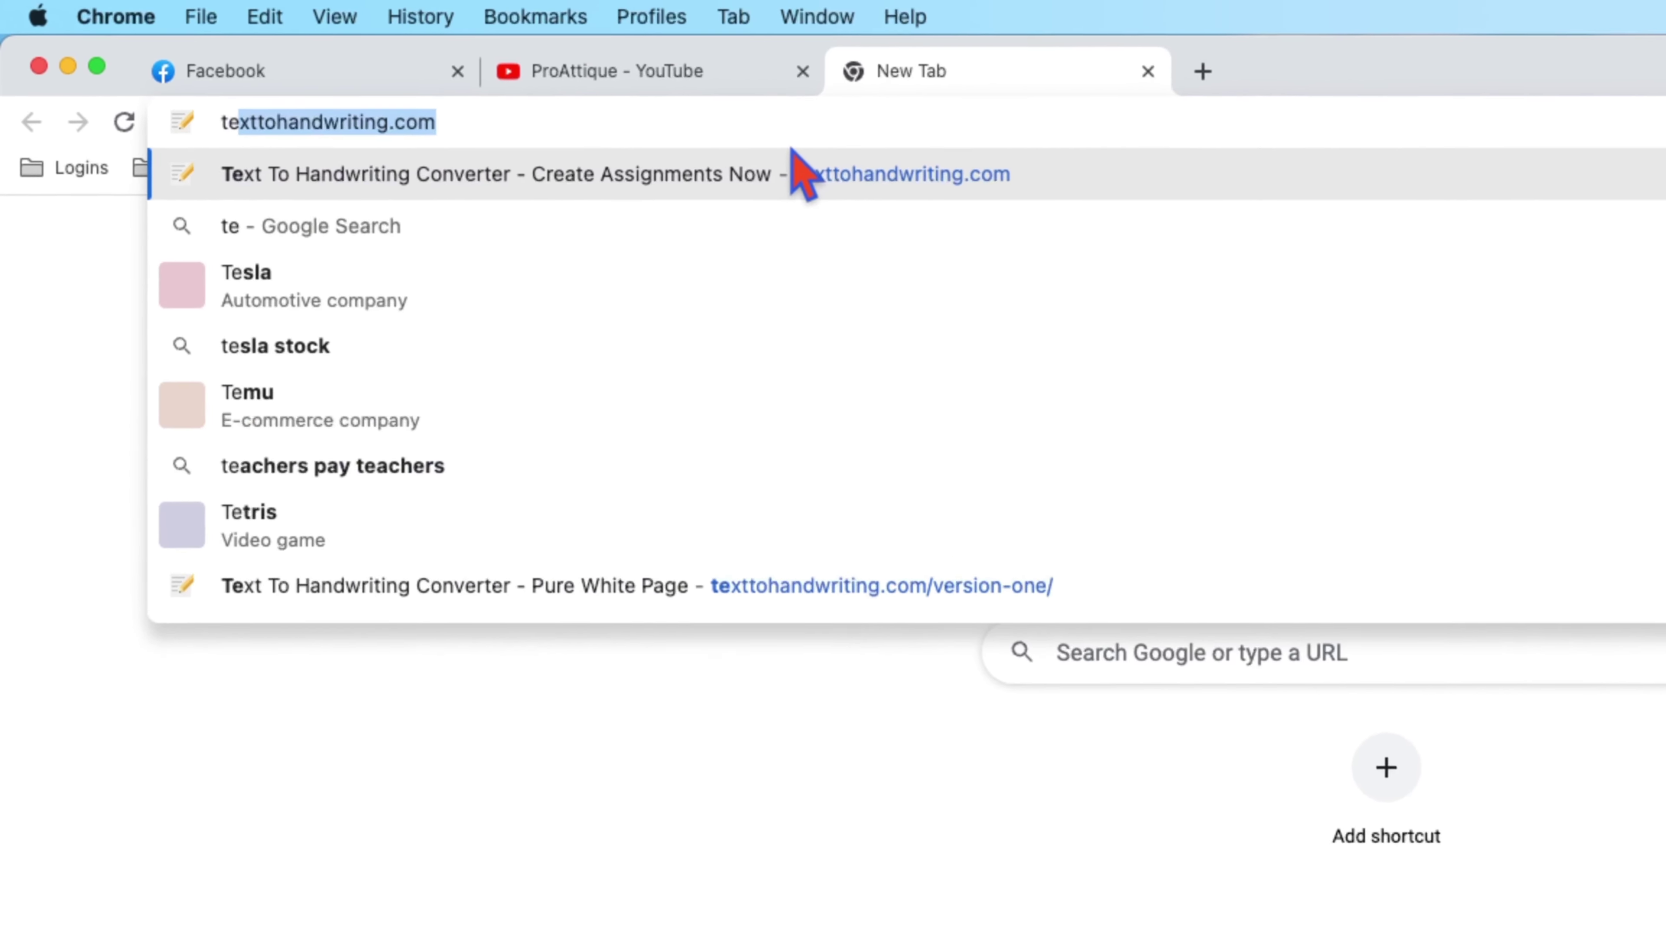
pyautogui.press('Return')
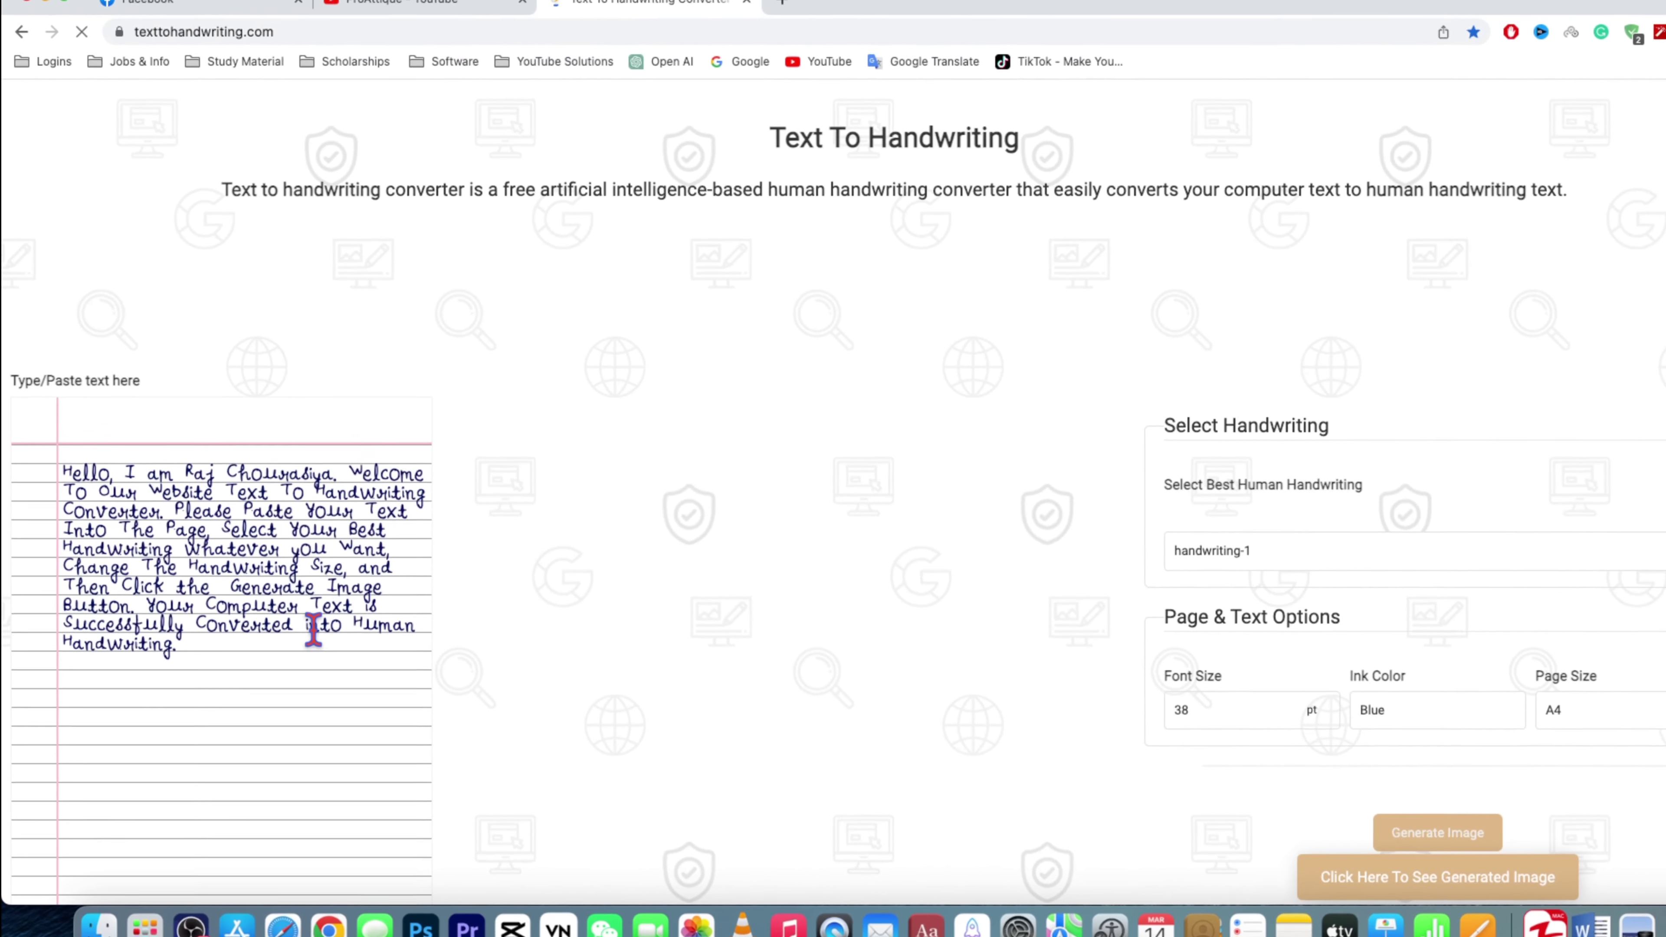
# Step: Replace the site's sample paragraph with the copied channel description
pyautogui.scroll(-3, 314, 632)
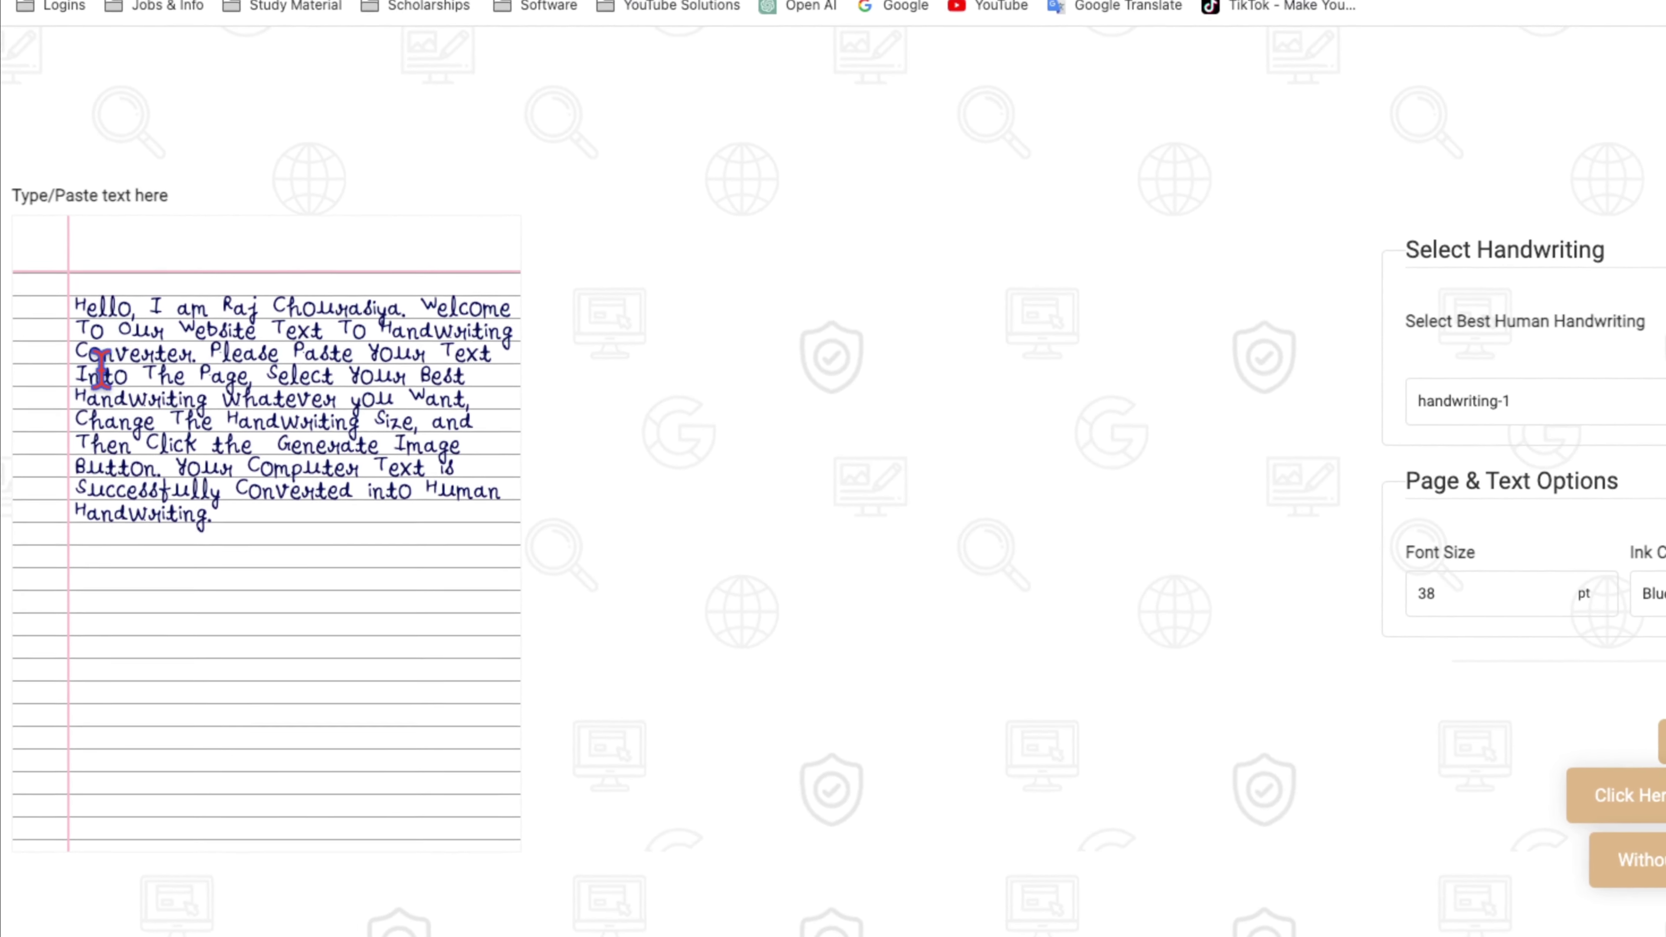
pyautogui.moveTo(223, 525); pyautogui.dragTo(42, 279)
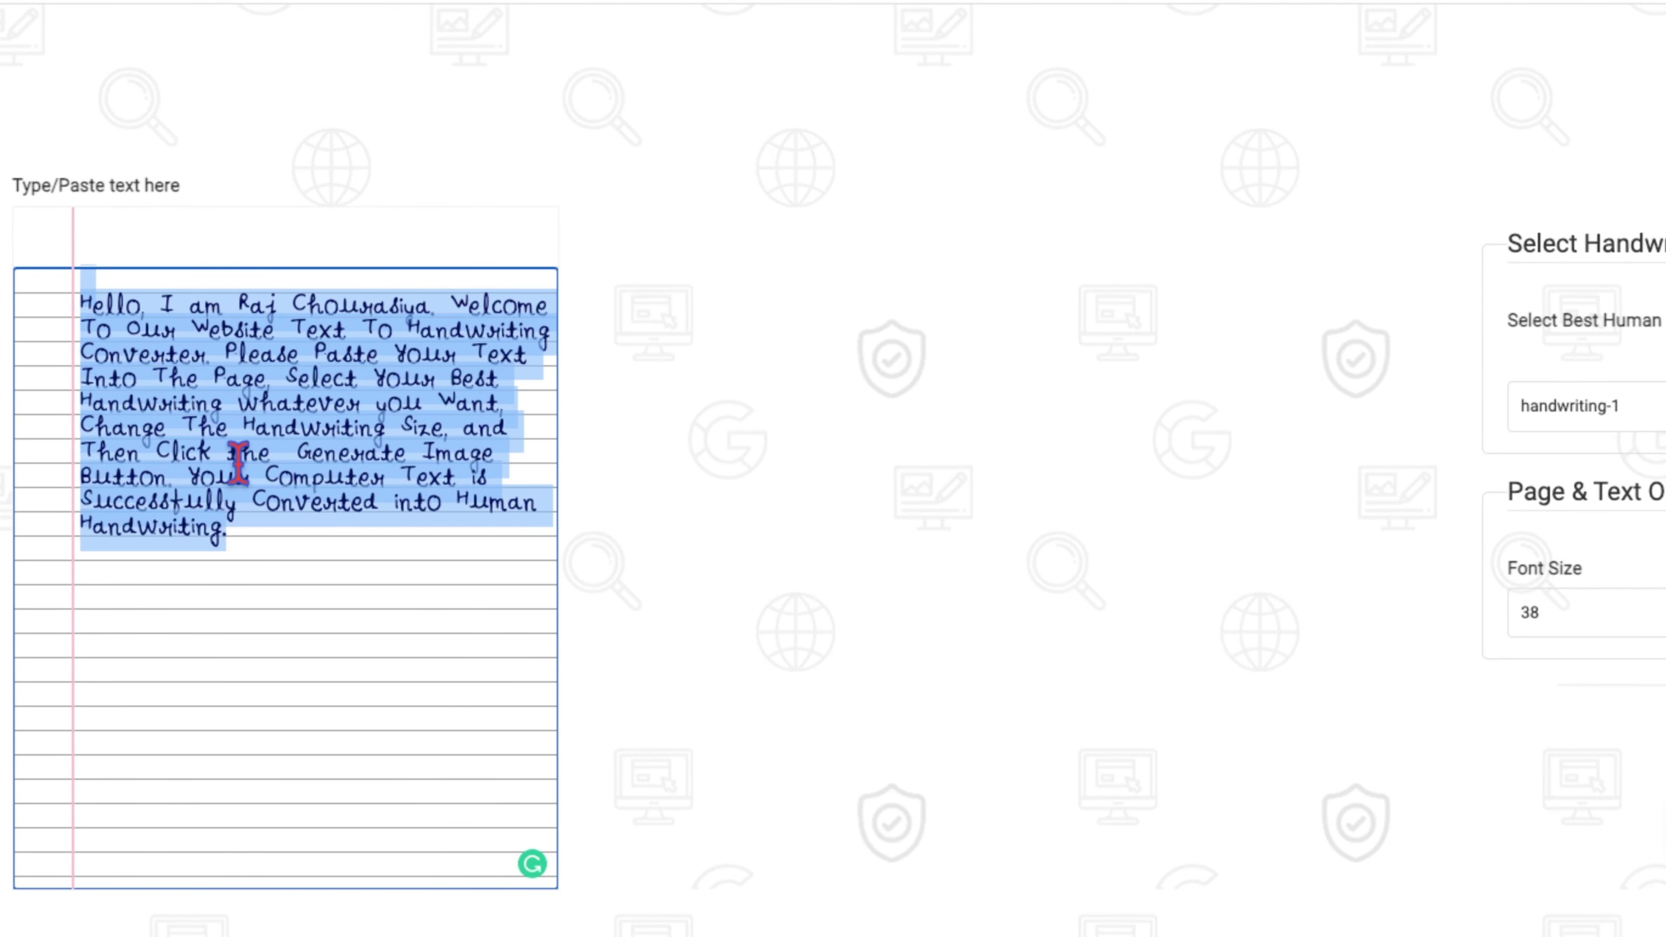
pyautogui.press('super+v')
pyautogui.scroll(-10, 170, 446)
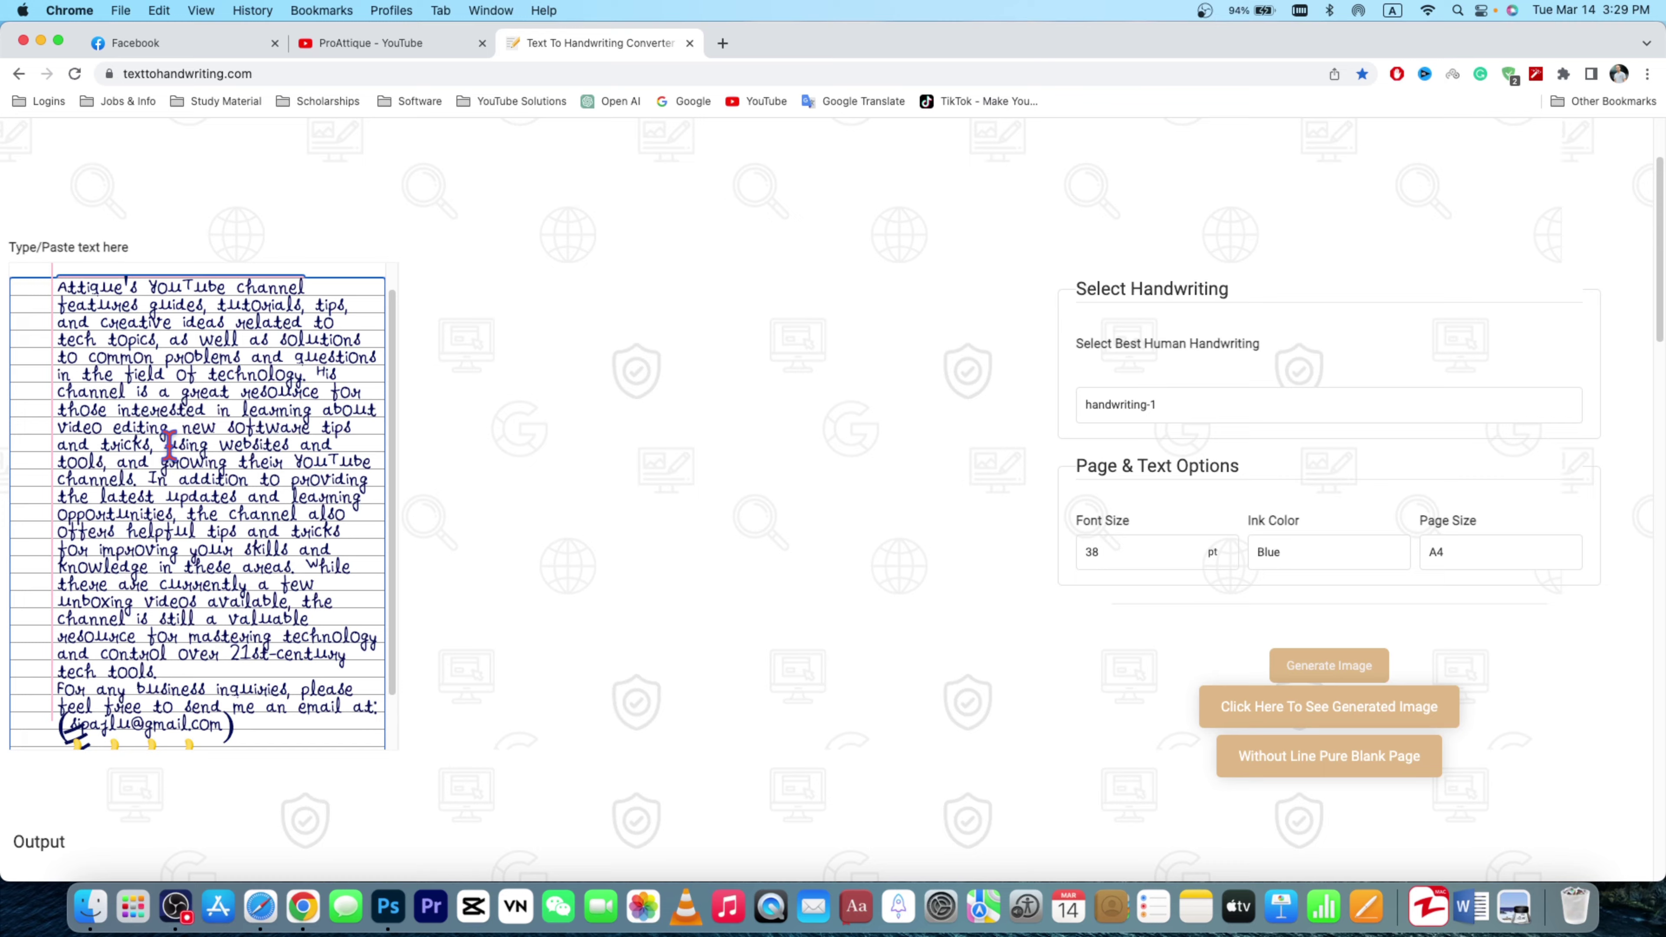
pyautogui.scroll(4, 193, 486)
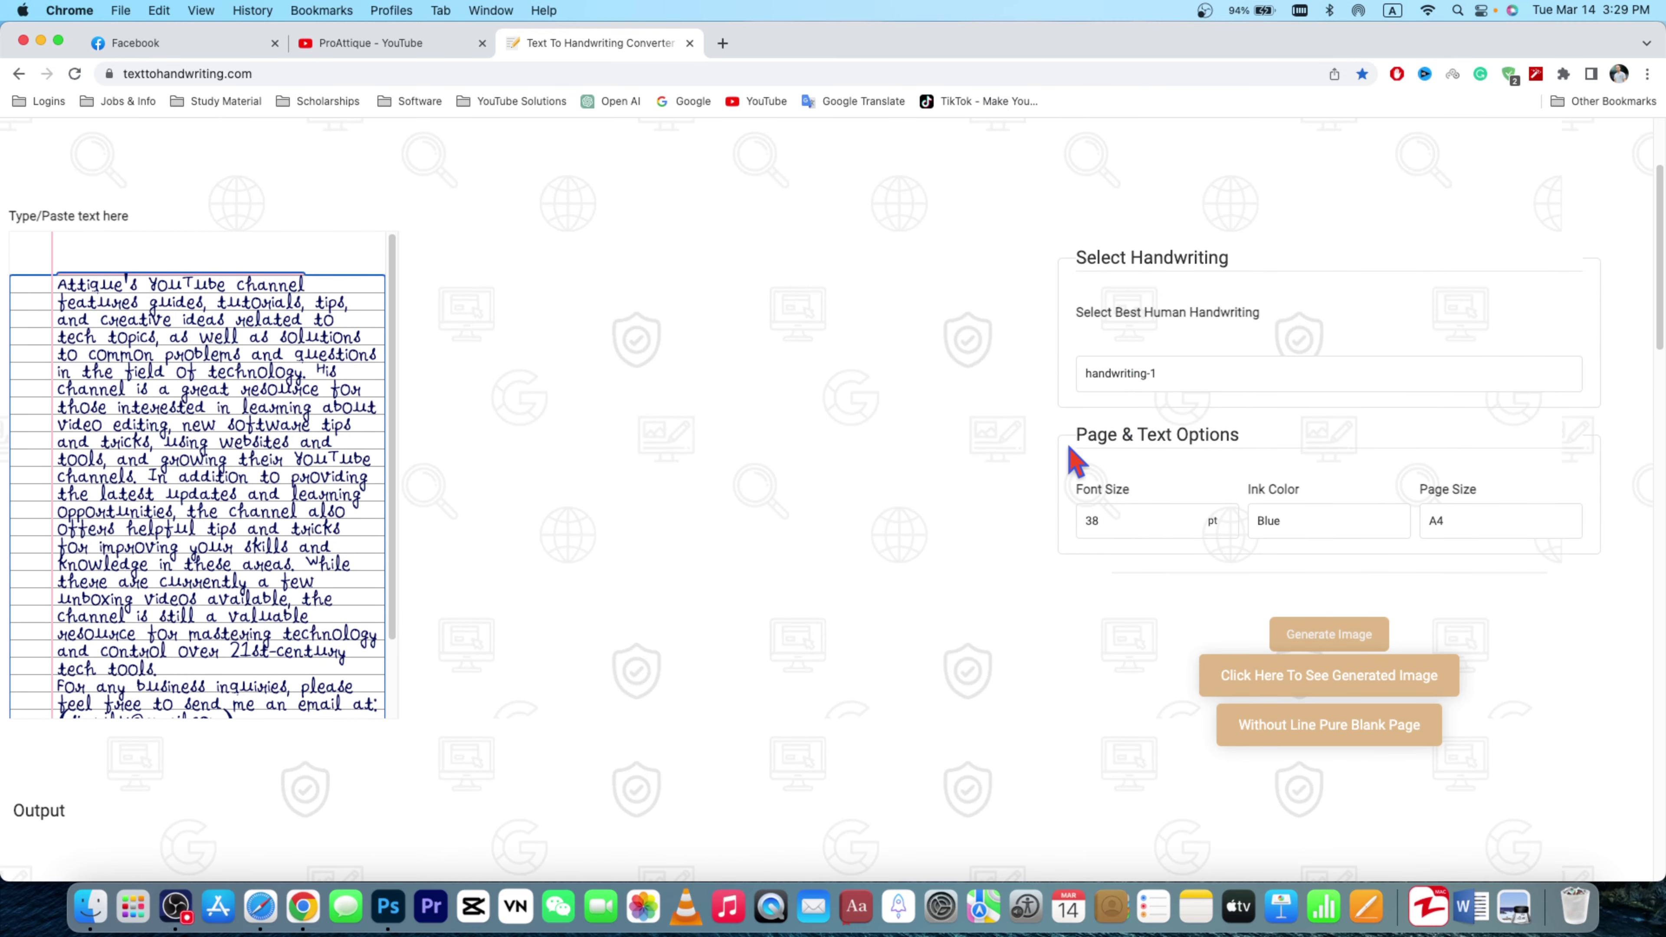
# Step: Try the handwriting-2, handwriting-4 and handwriting-8 styles
pyautogui.click(1167, 386)
pyautogui.click(1168, 390)
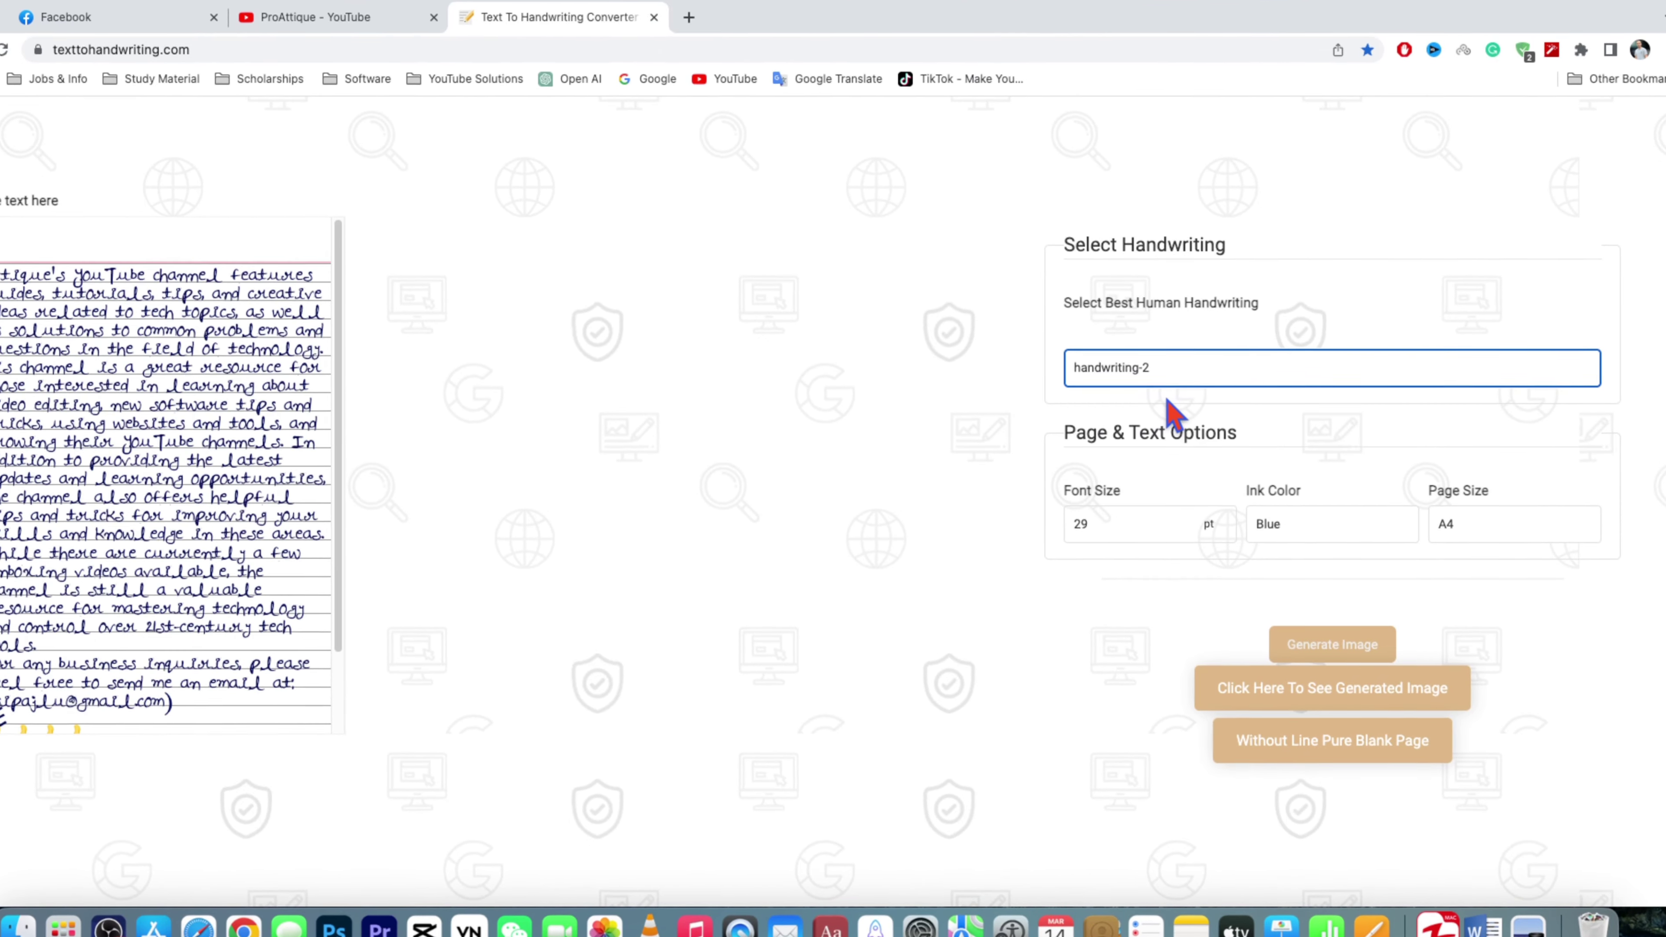
pyautogui.click(1173, 391)
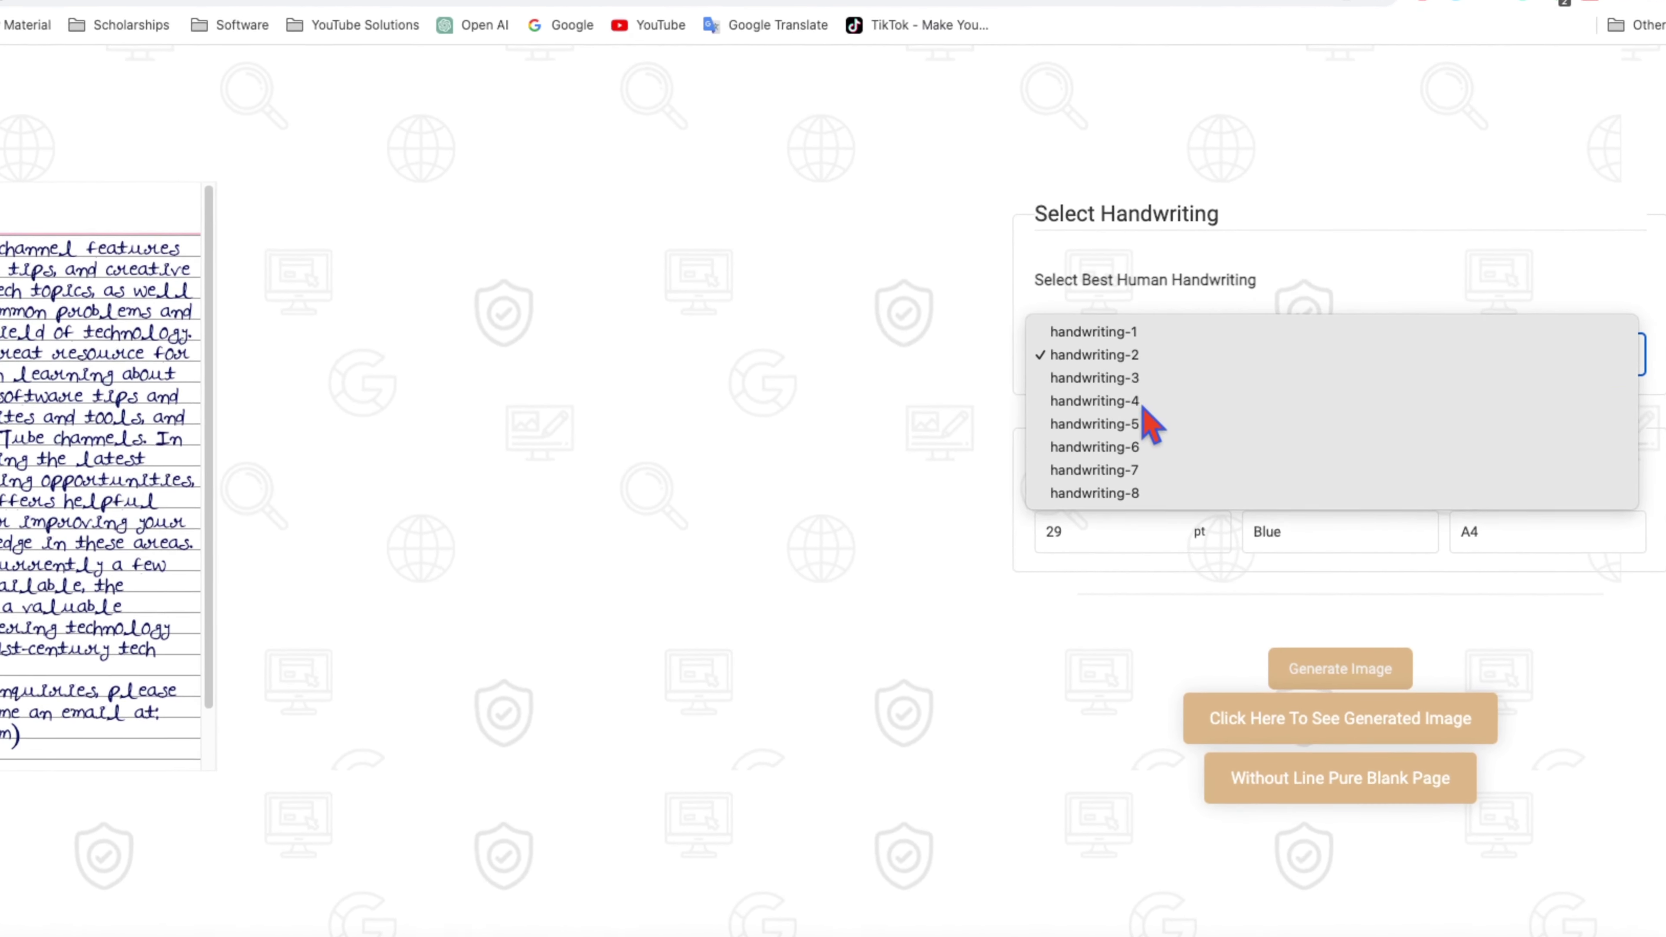
pyautogui.click(1164, 426)
pyautogui.click(1146, 369)
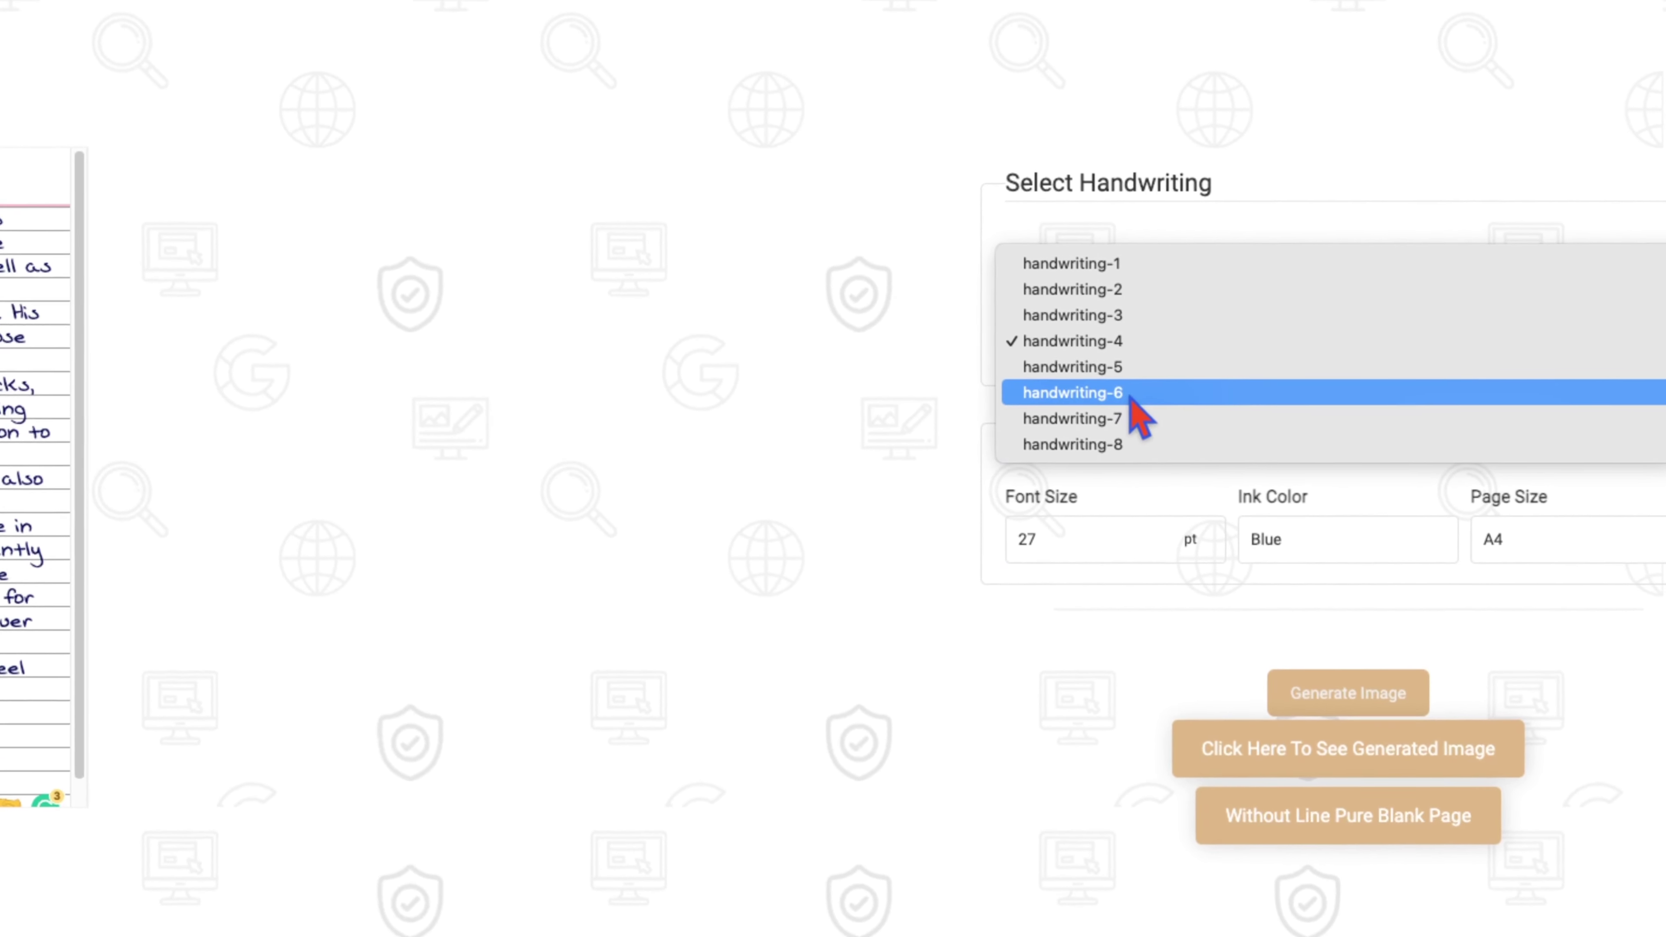
pyautogui.click(1147, 438)
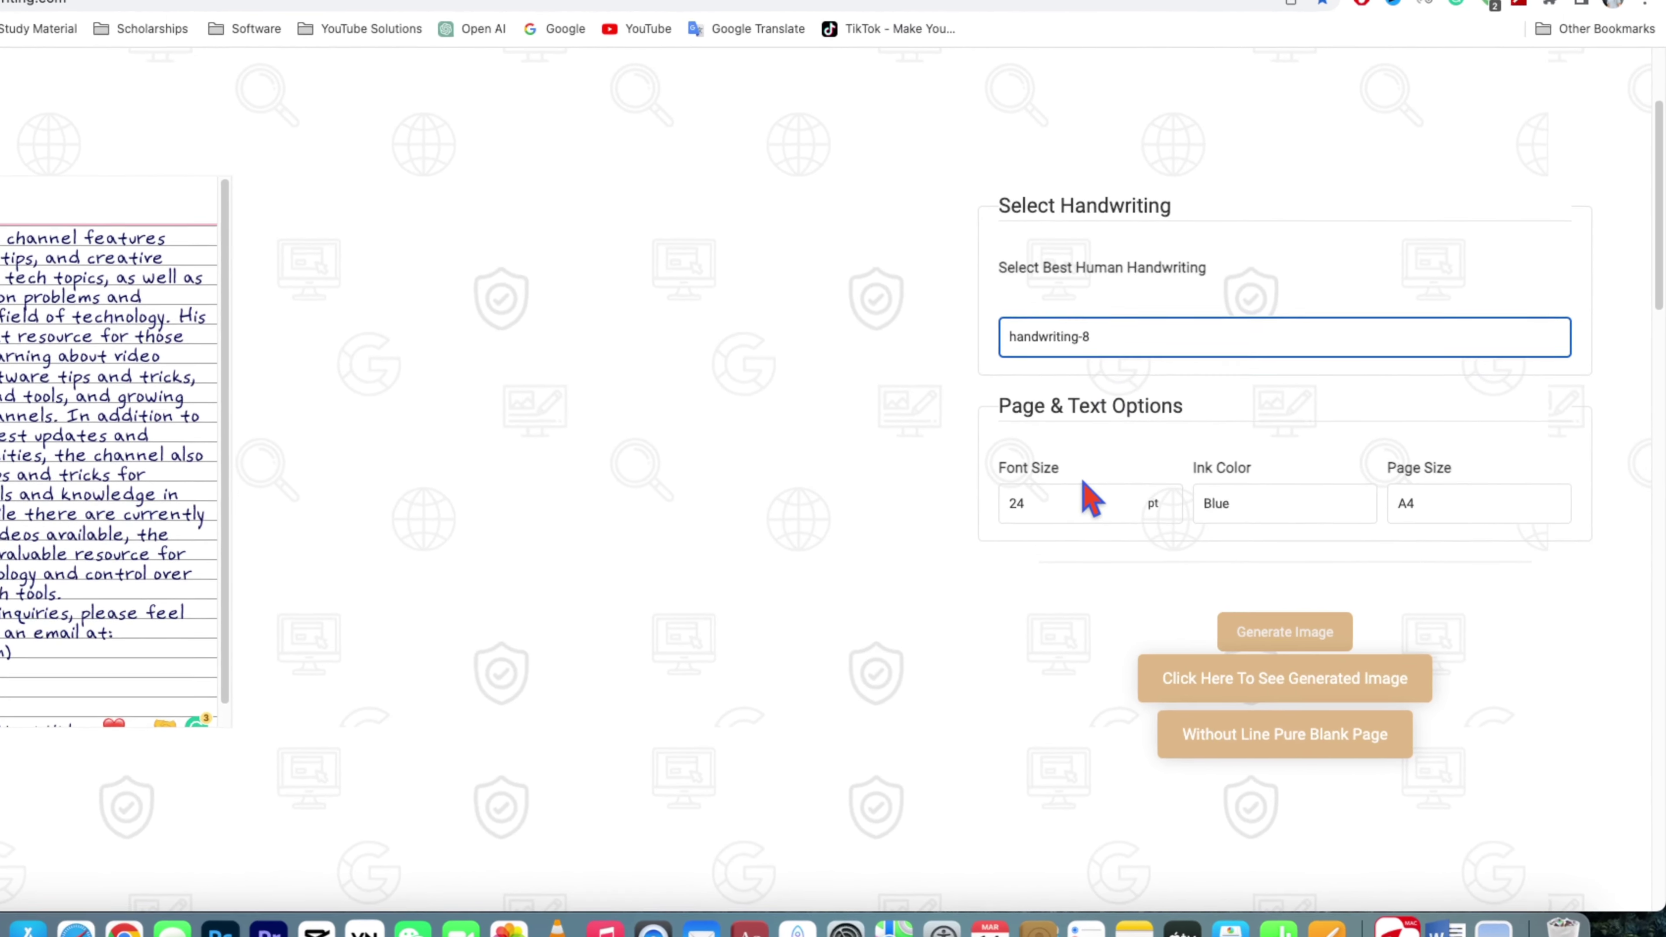
# Step: Select font size 24, try red ink, and keep A4 as the page size
pyautogui.moveTo(967, 485); pyautogui.dragTo(925, 485)
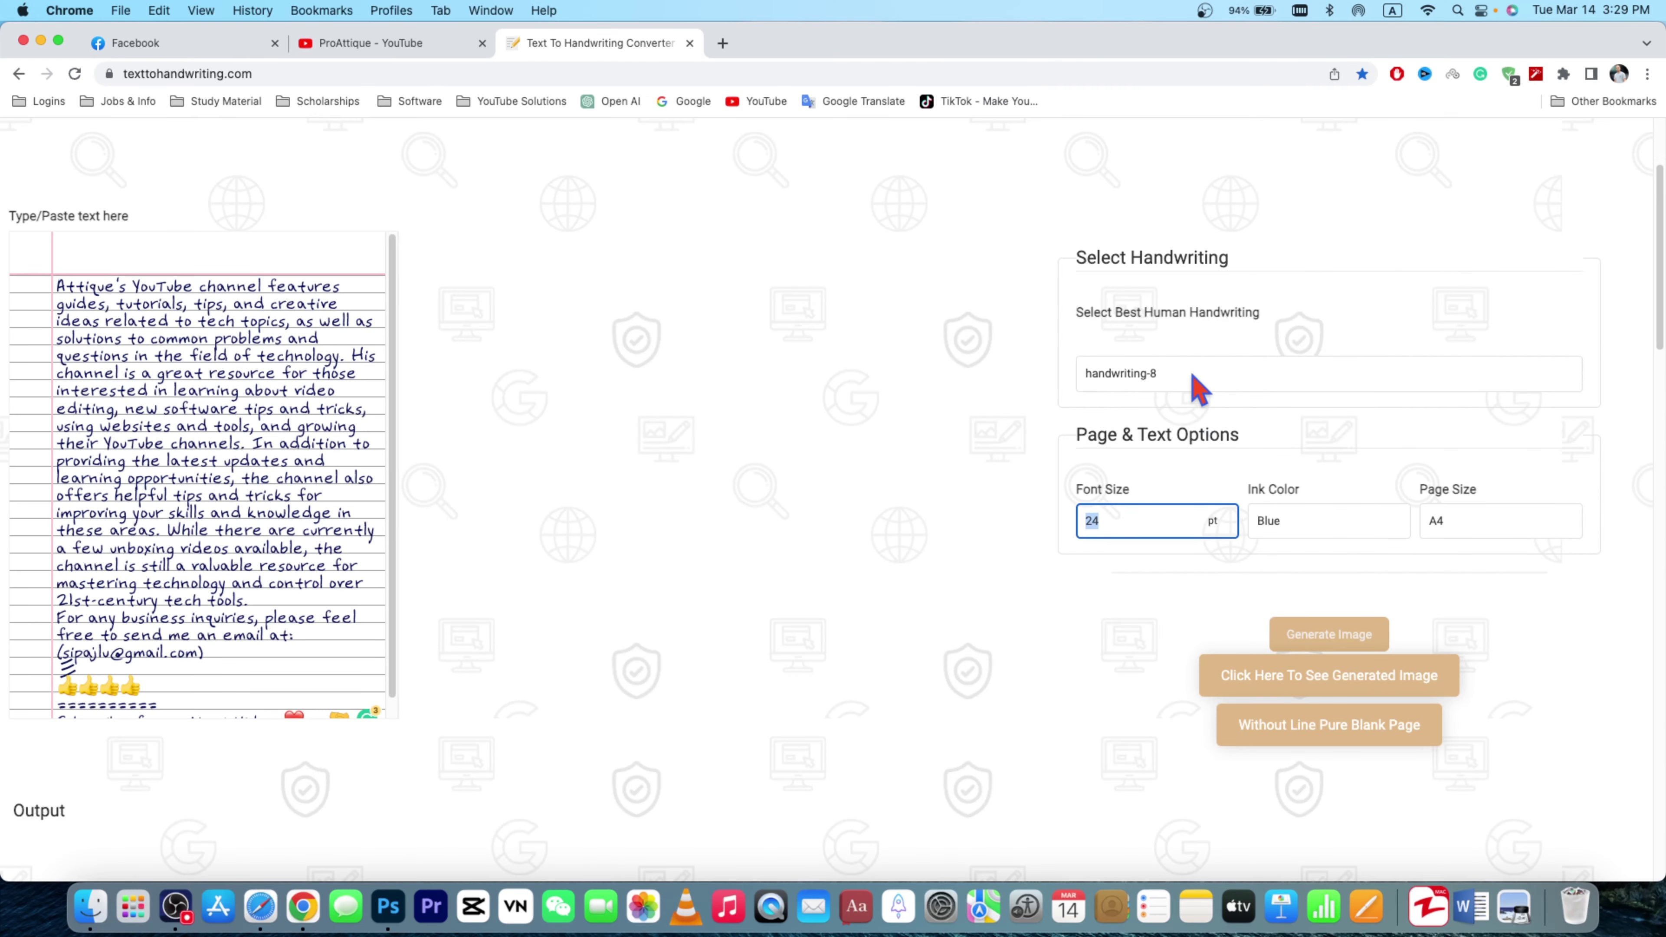
pyautogui.click(1269, 525)
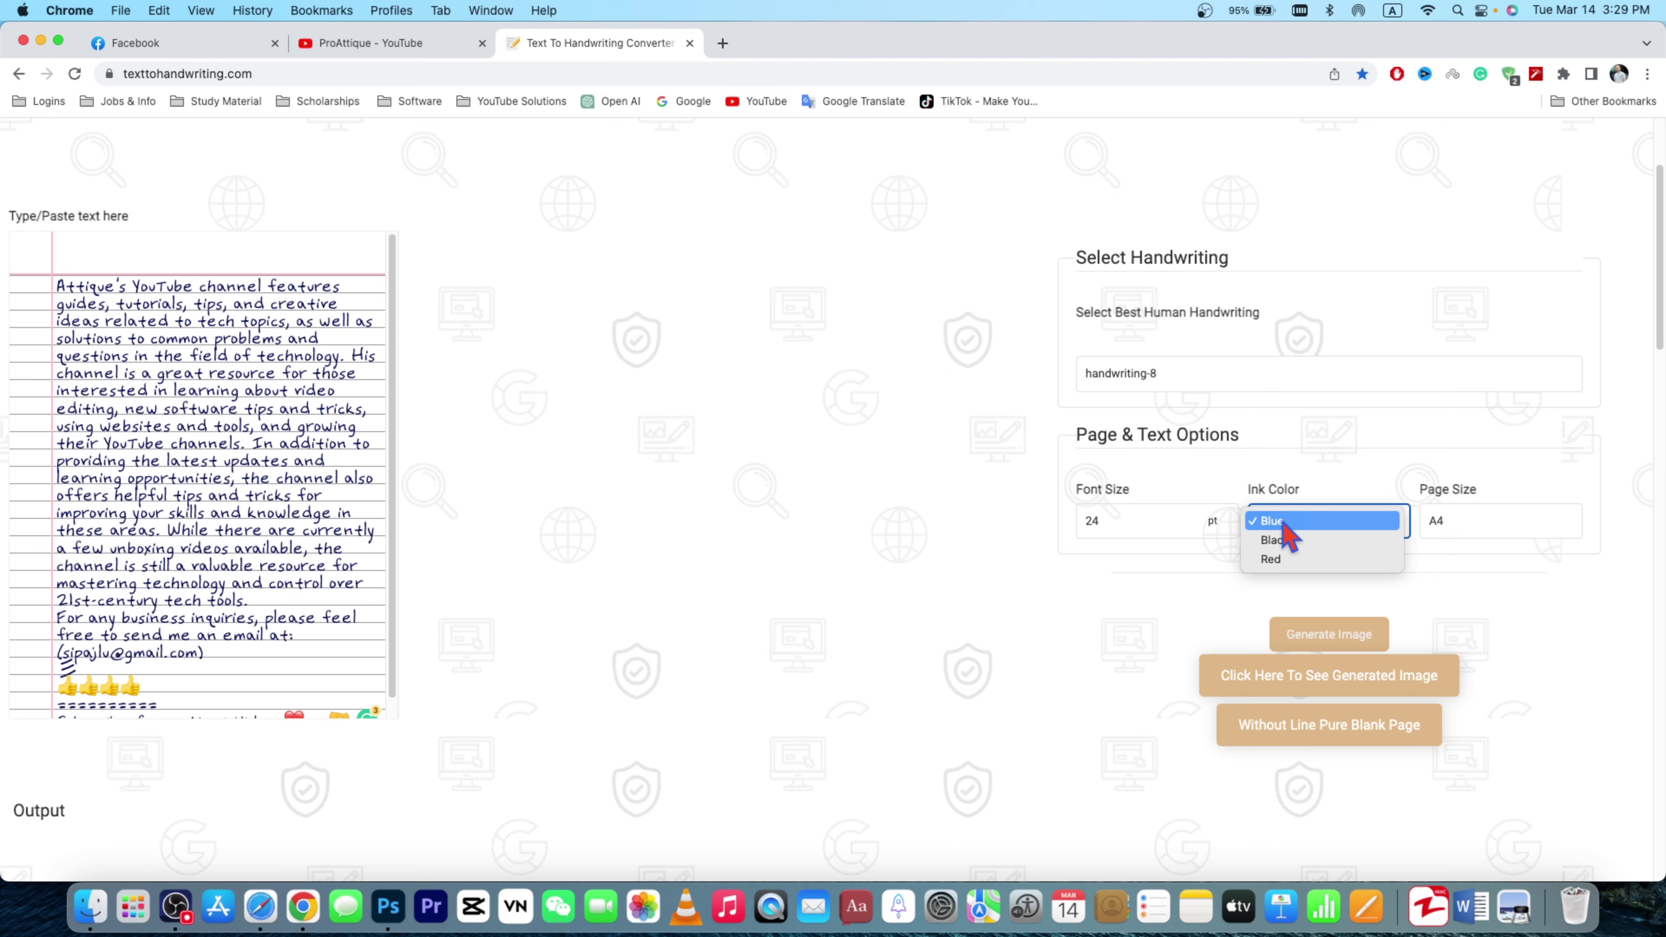
pyautogui.click(1284, 561)
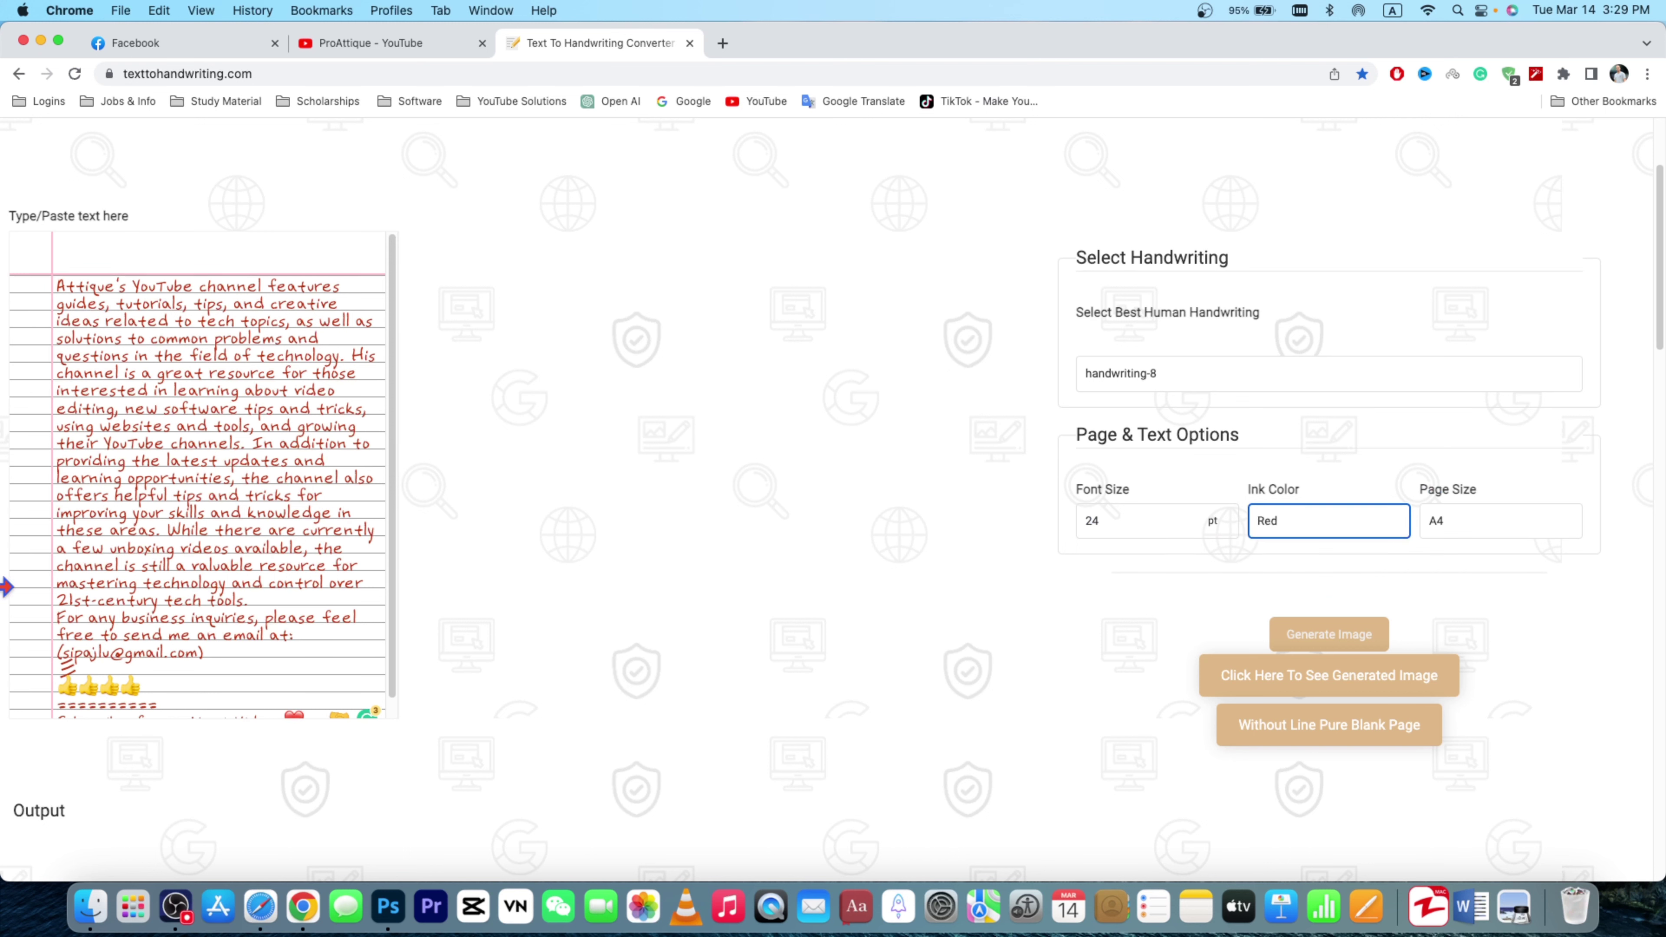
pyautogui.click(1476, 541)
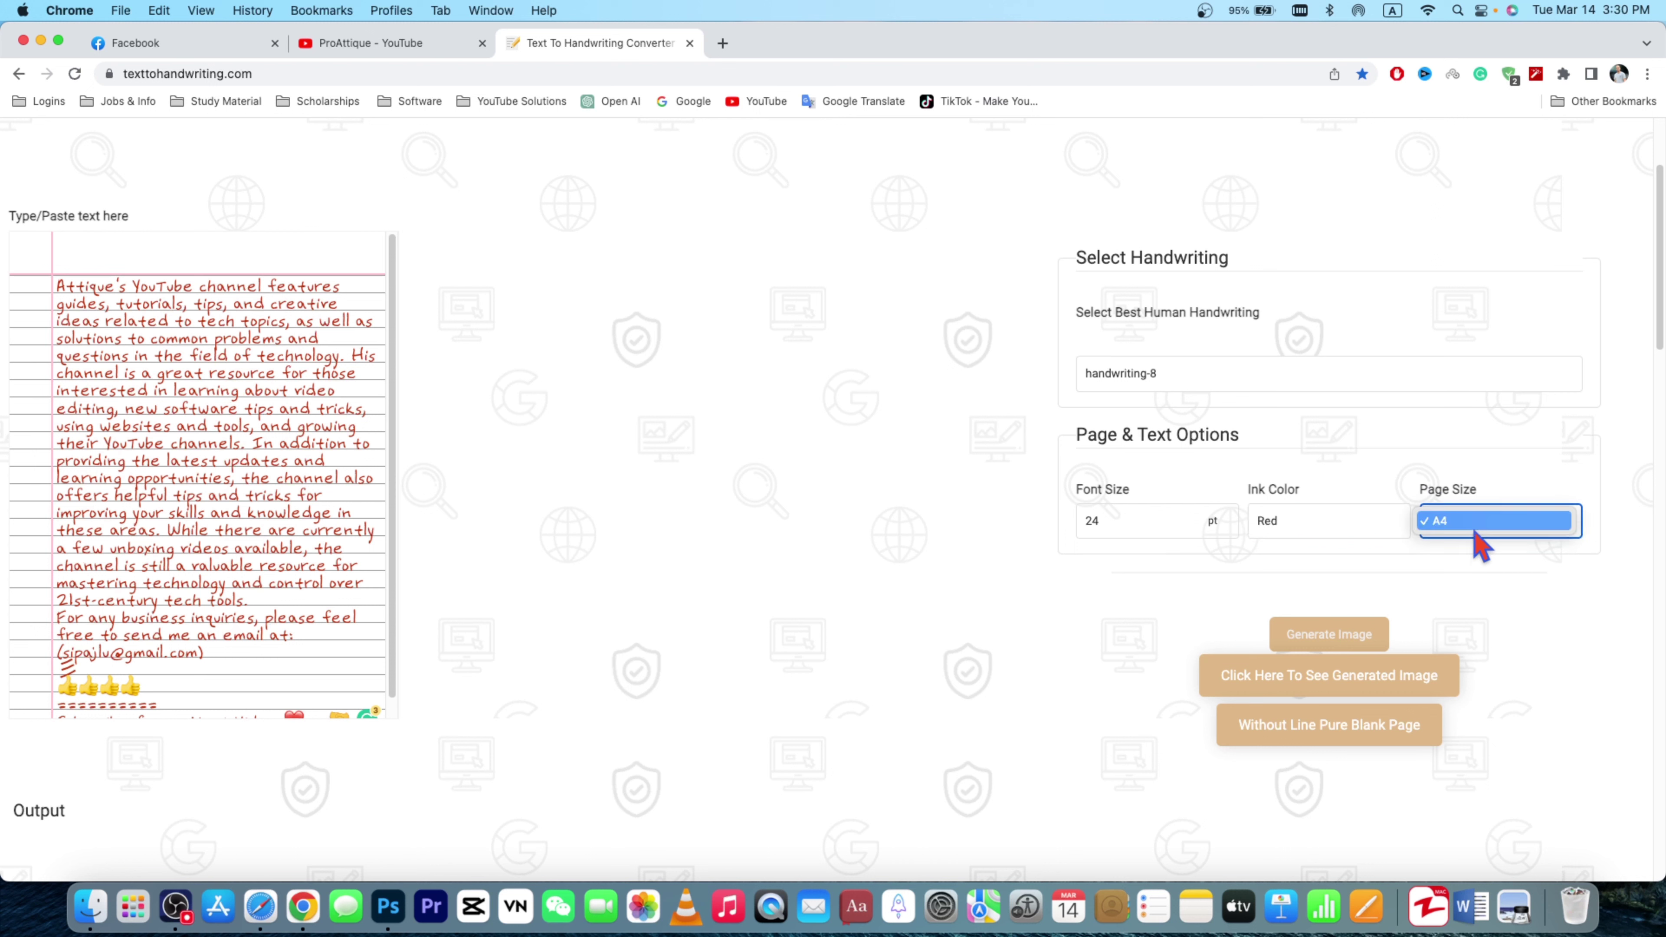
pyautogui.click(1500, 584)
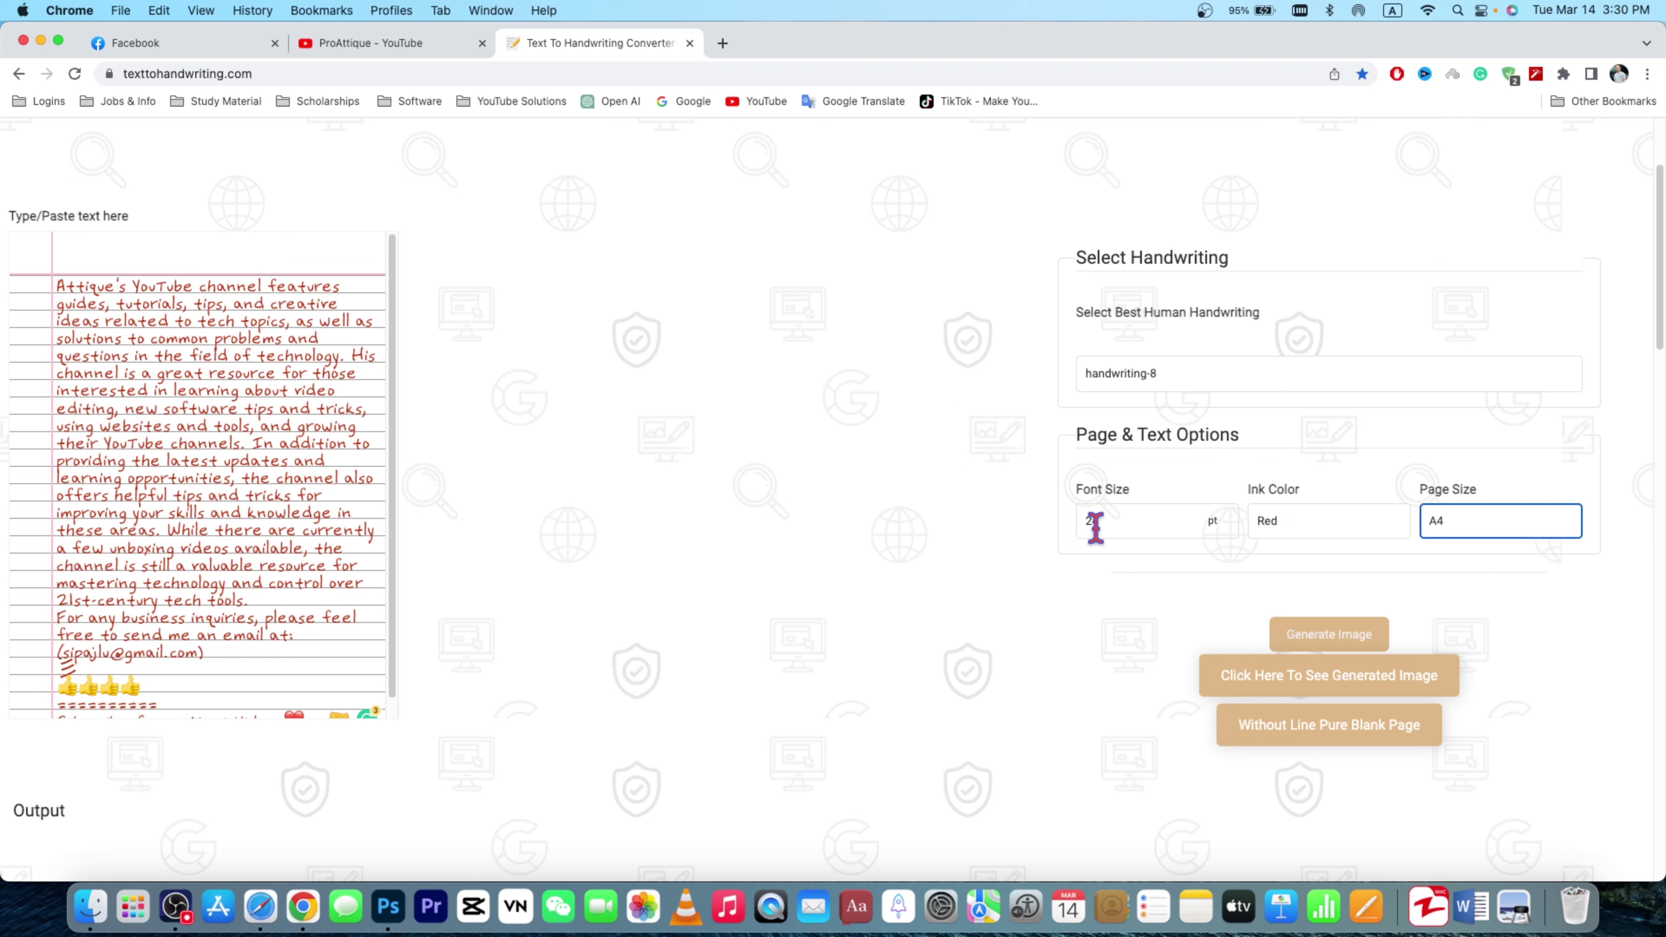
# Step: Switch back to handwriting-2 and change the ink colour to blue
pyautogui.click(1181, 377)
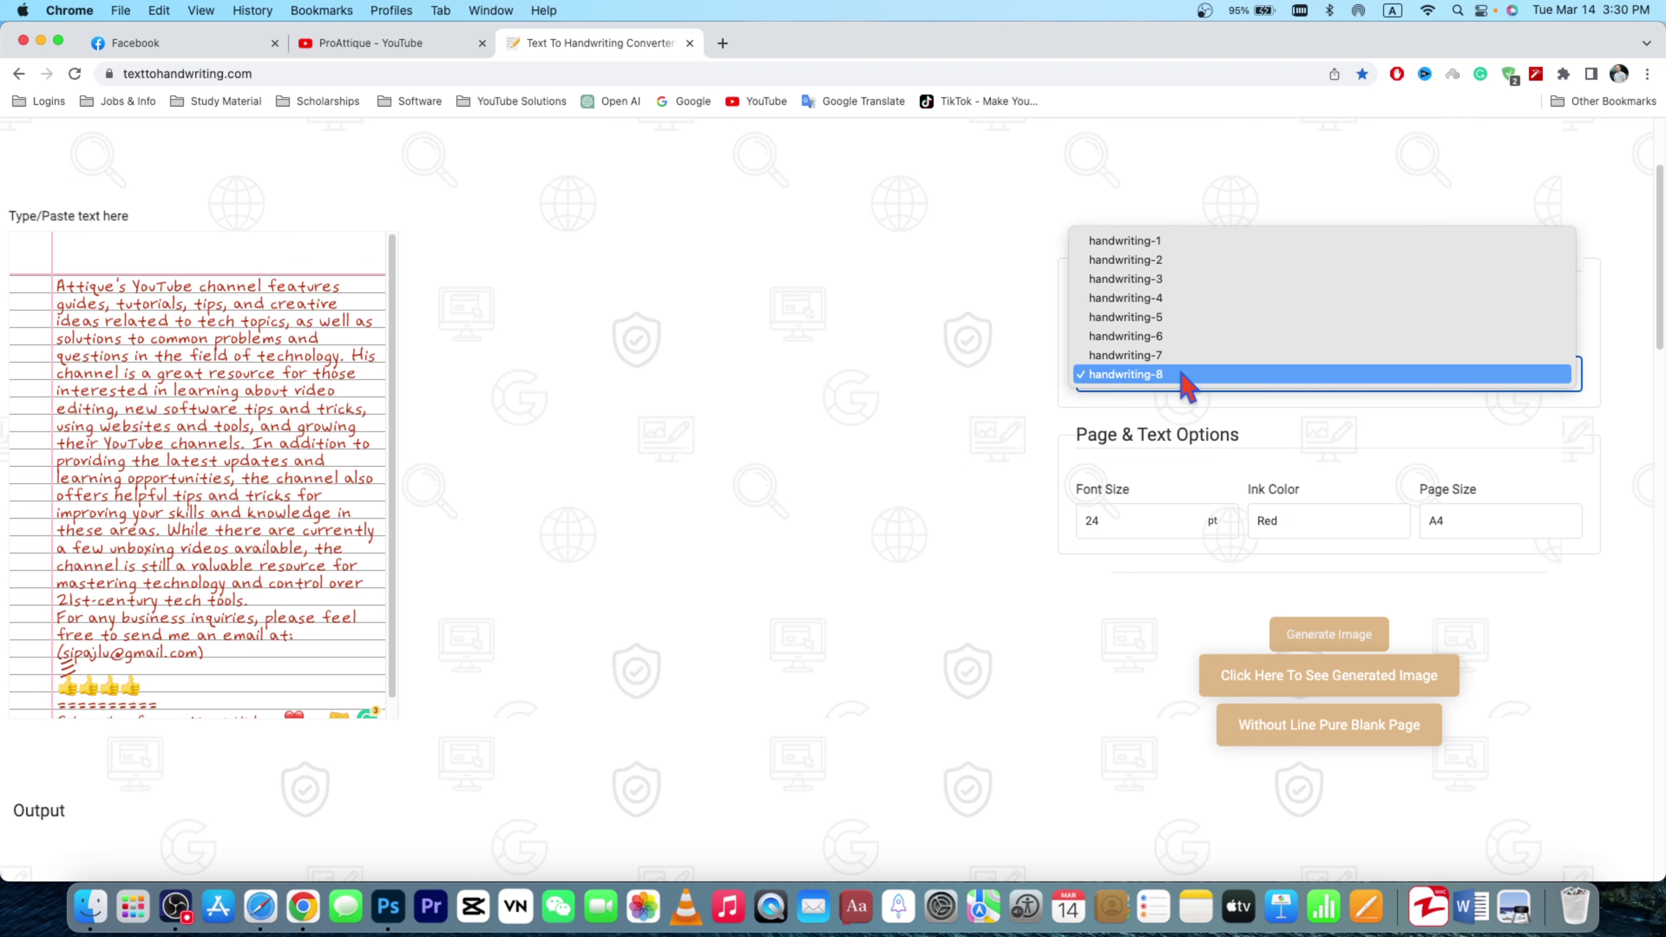
pyautogui.click(1178, 261)
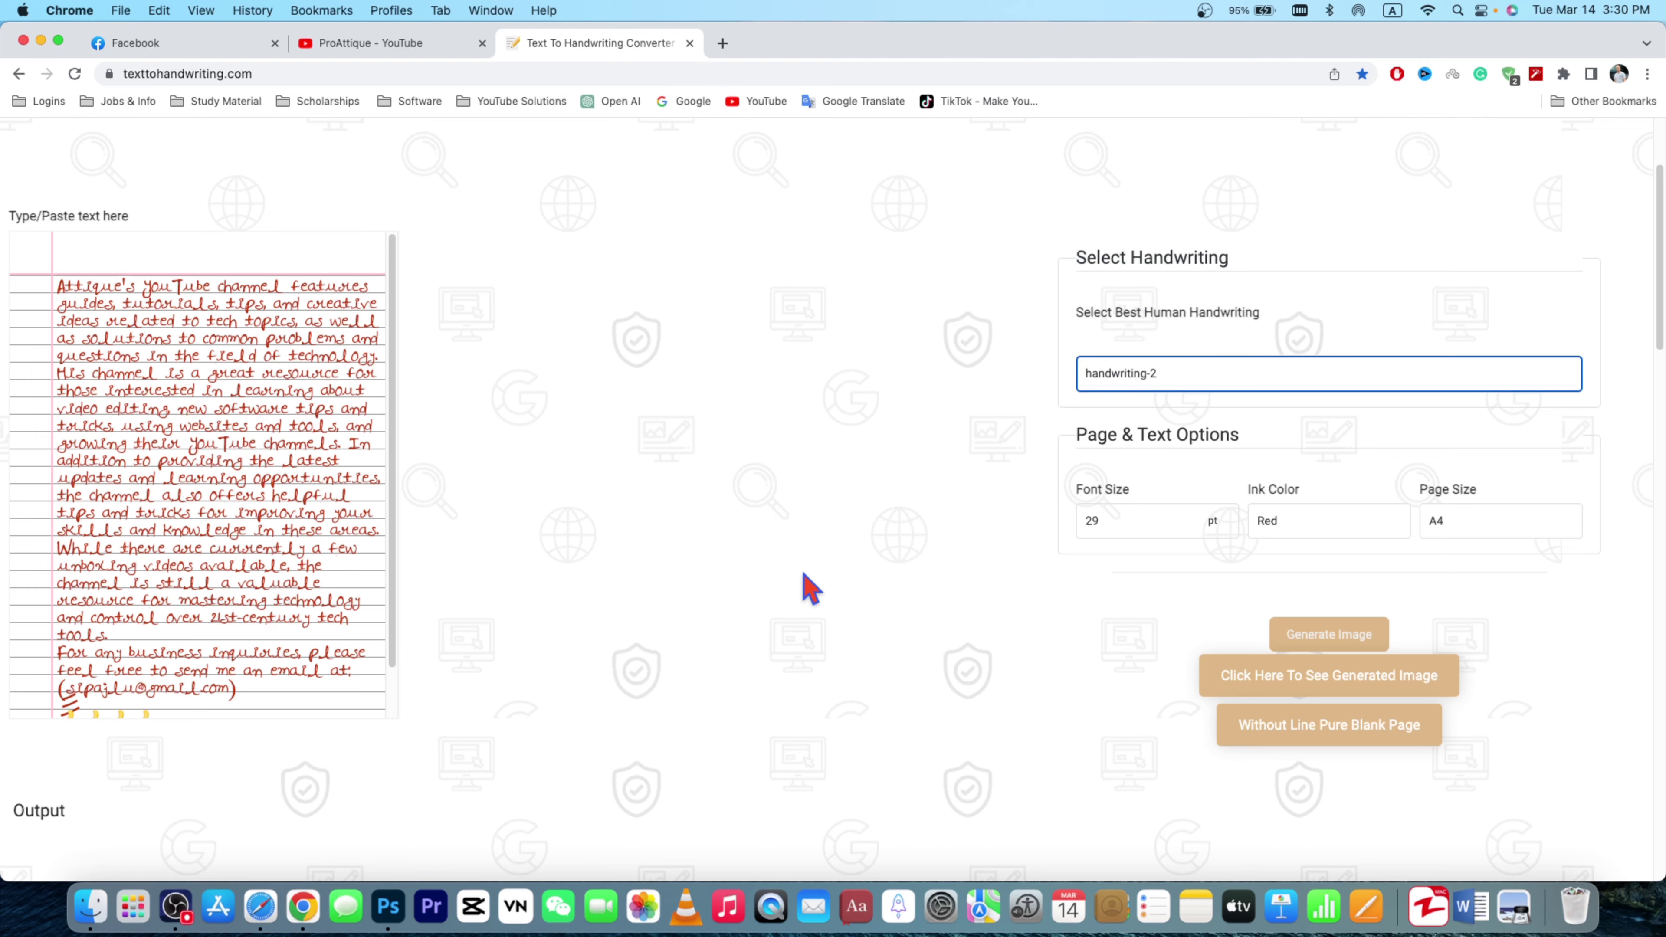
pyautogui.click(1265, 528)
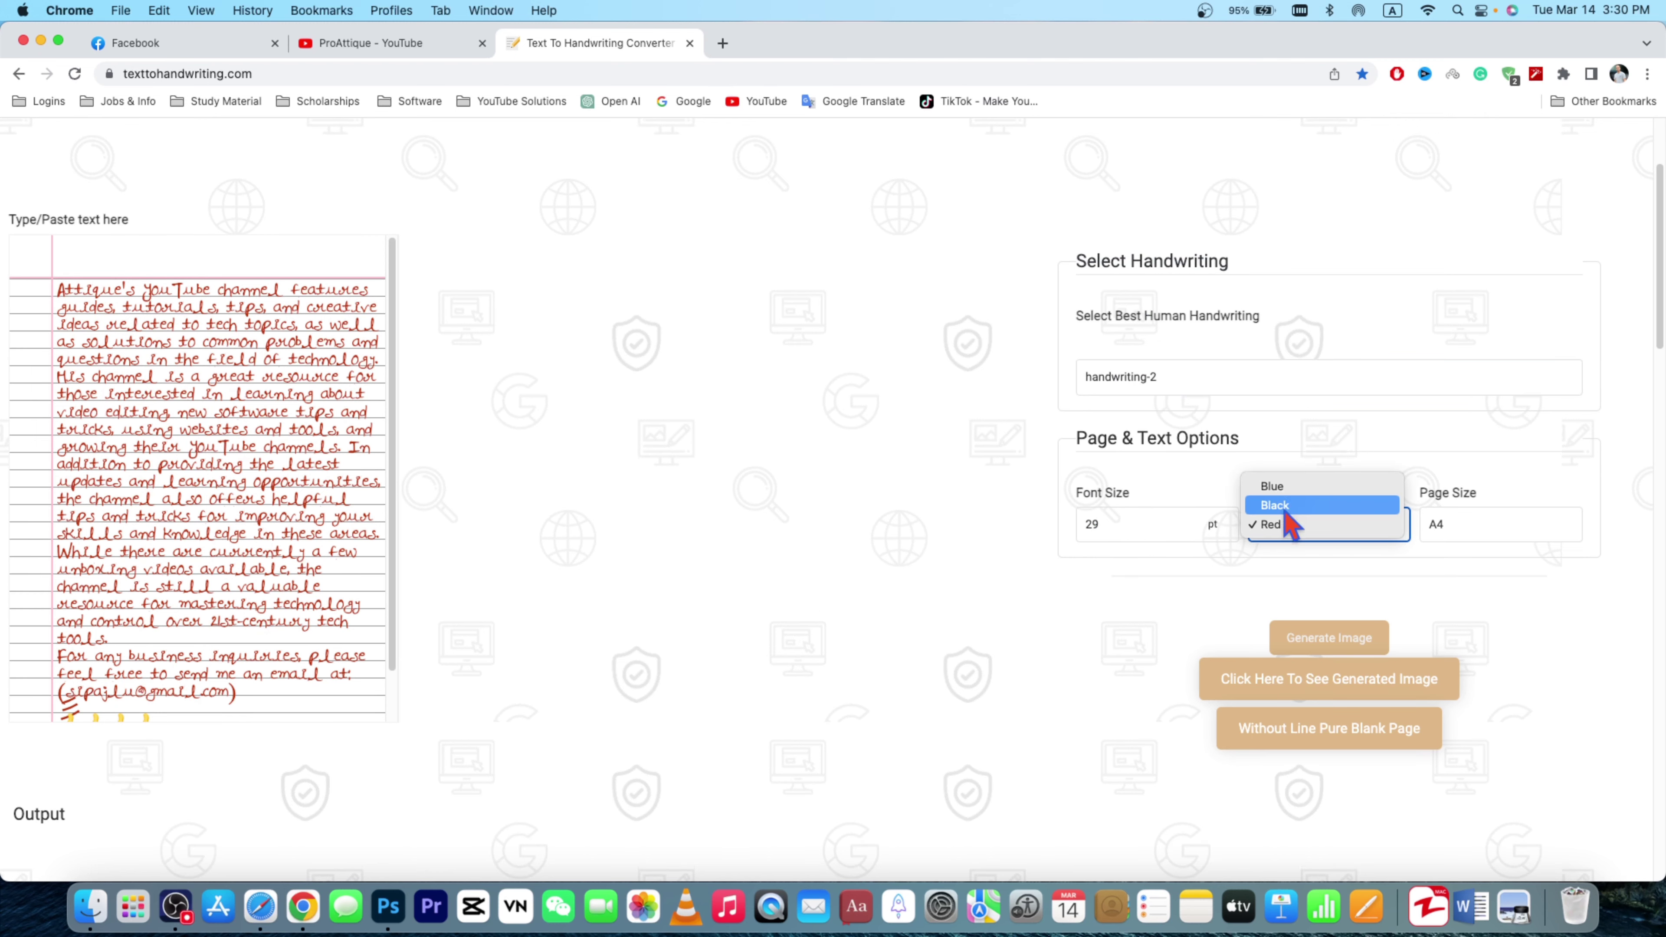
pyautogui.click(1288, 506)
pyautogui.click(1288, 522)
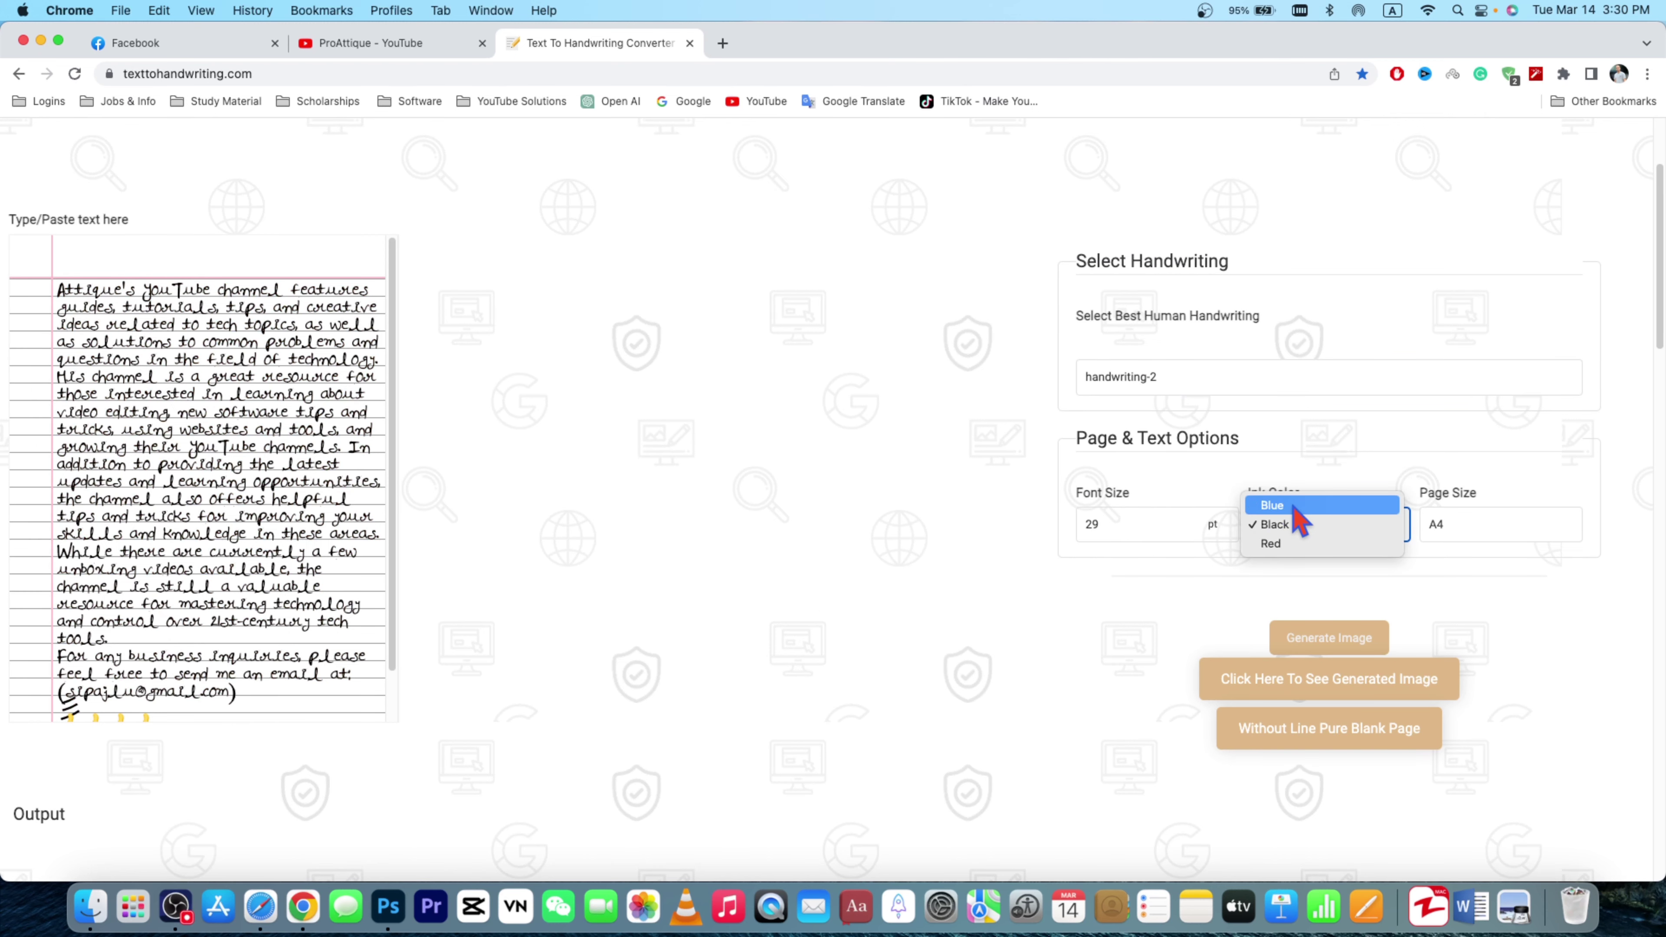
pyautogui.click(1288, 522)
pyautogui.press('b')
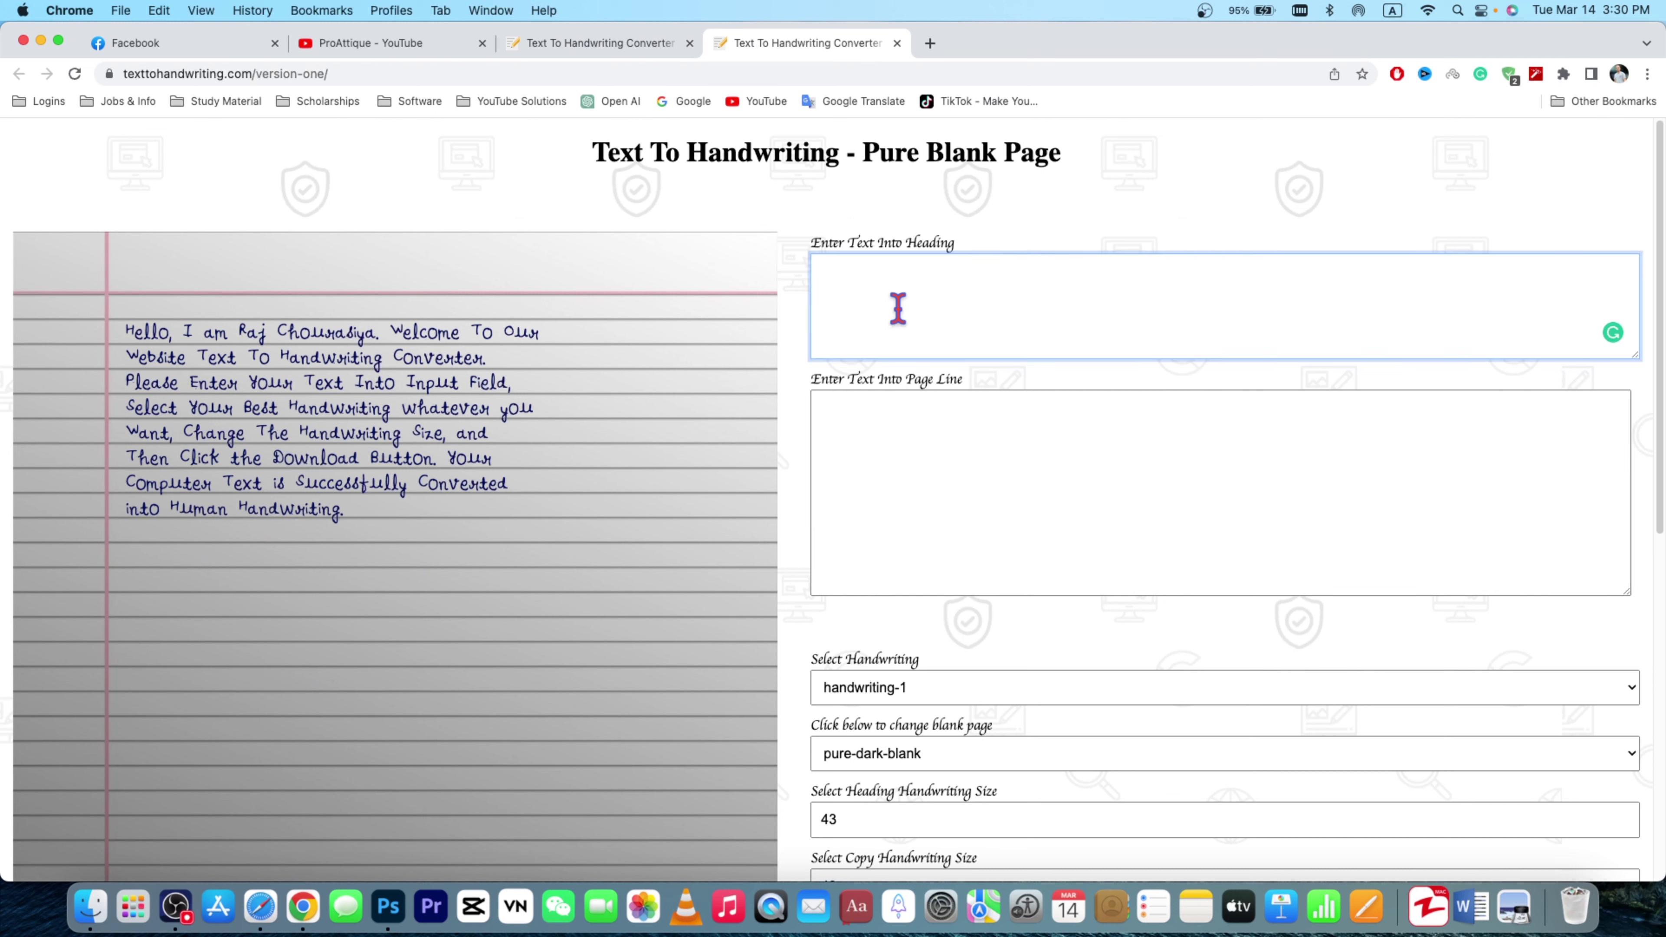
# Step: Type the heading 'ProAttique' followed by its Urdu spelling 'پرو عتیق'
pyautogui.write('ProAttique')
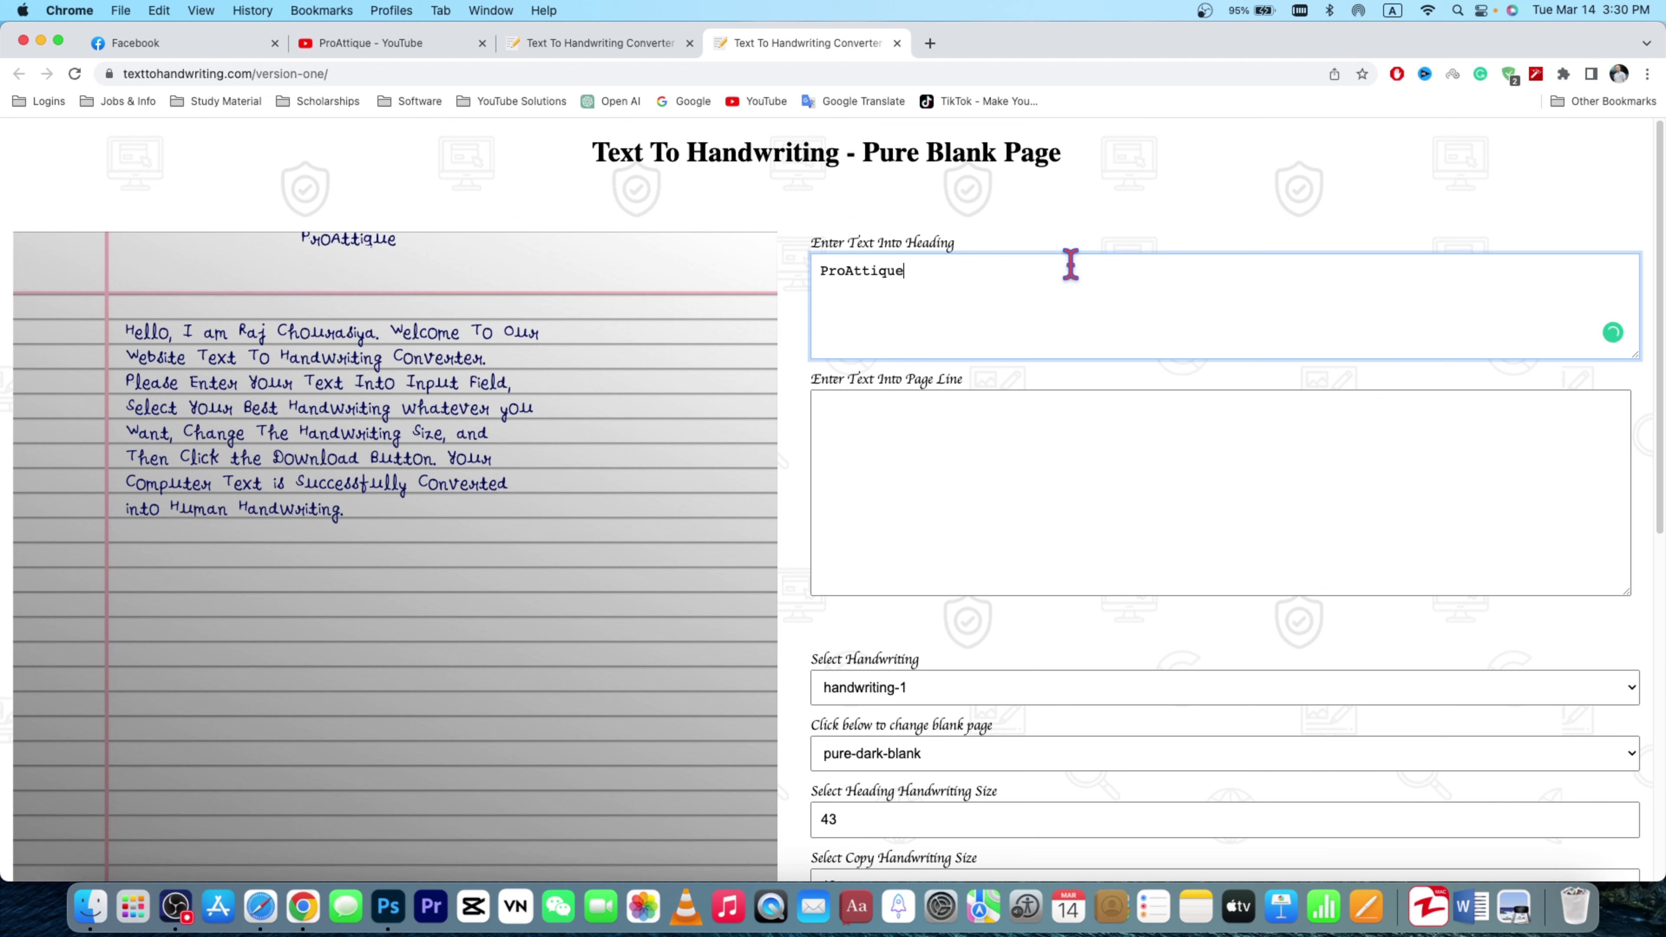
pyautogui.hotkey('ctrl', 'space')
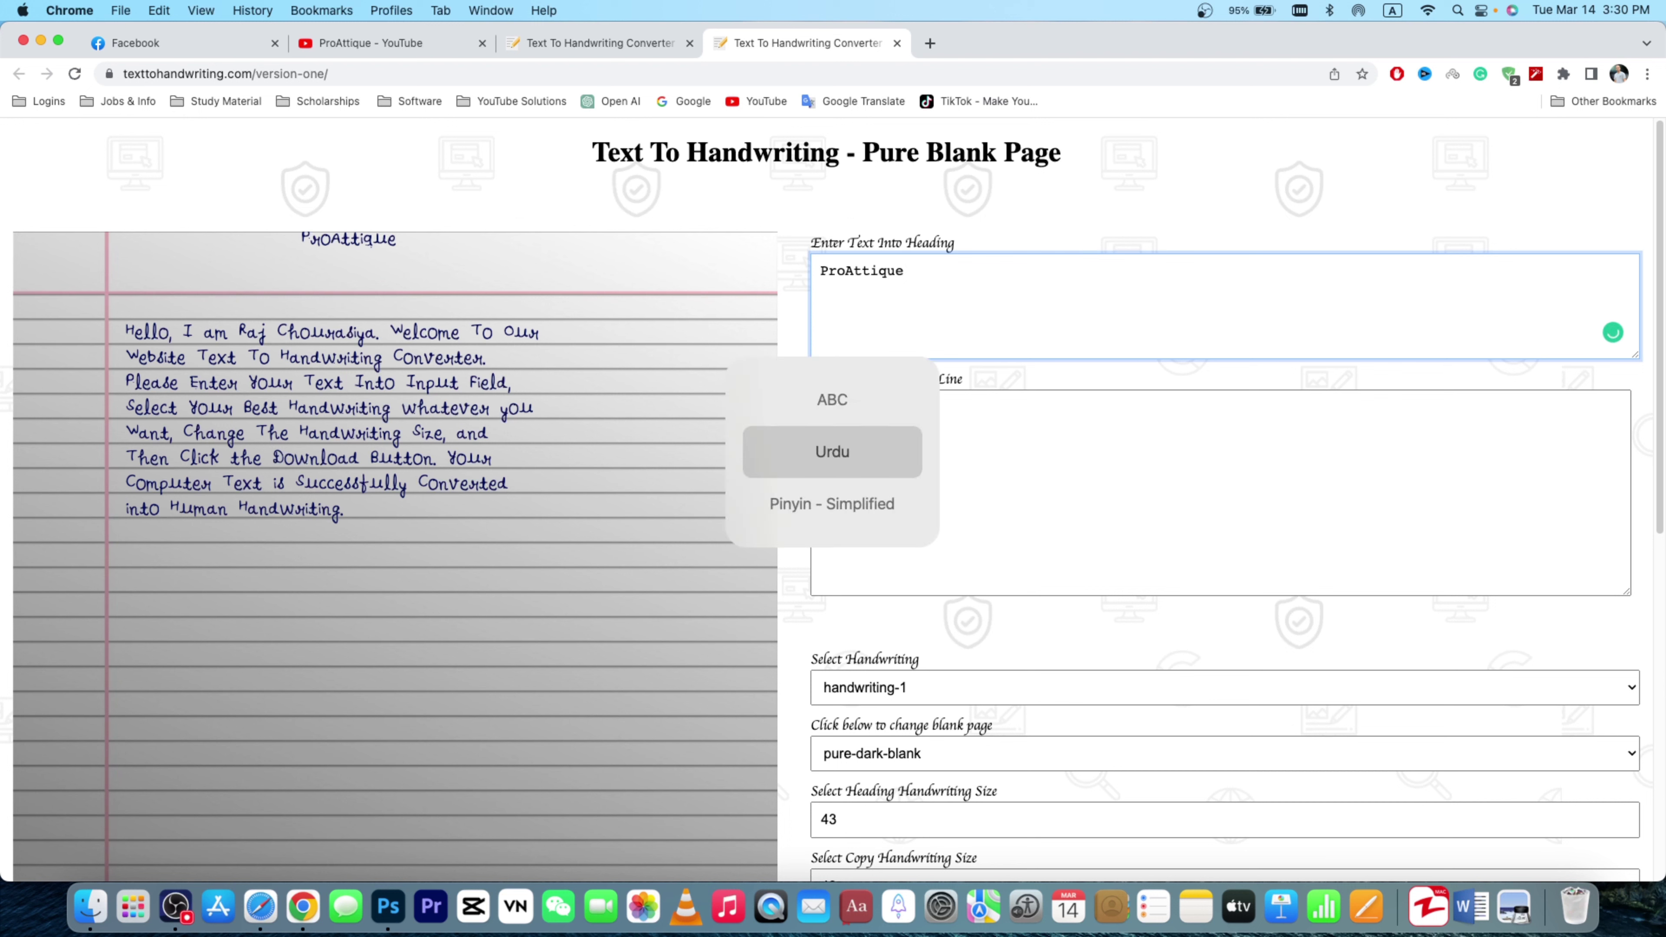
pyautogui.write('پرو')
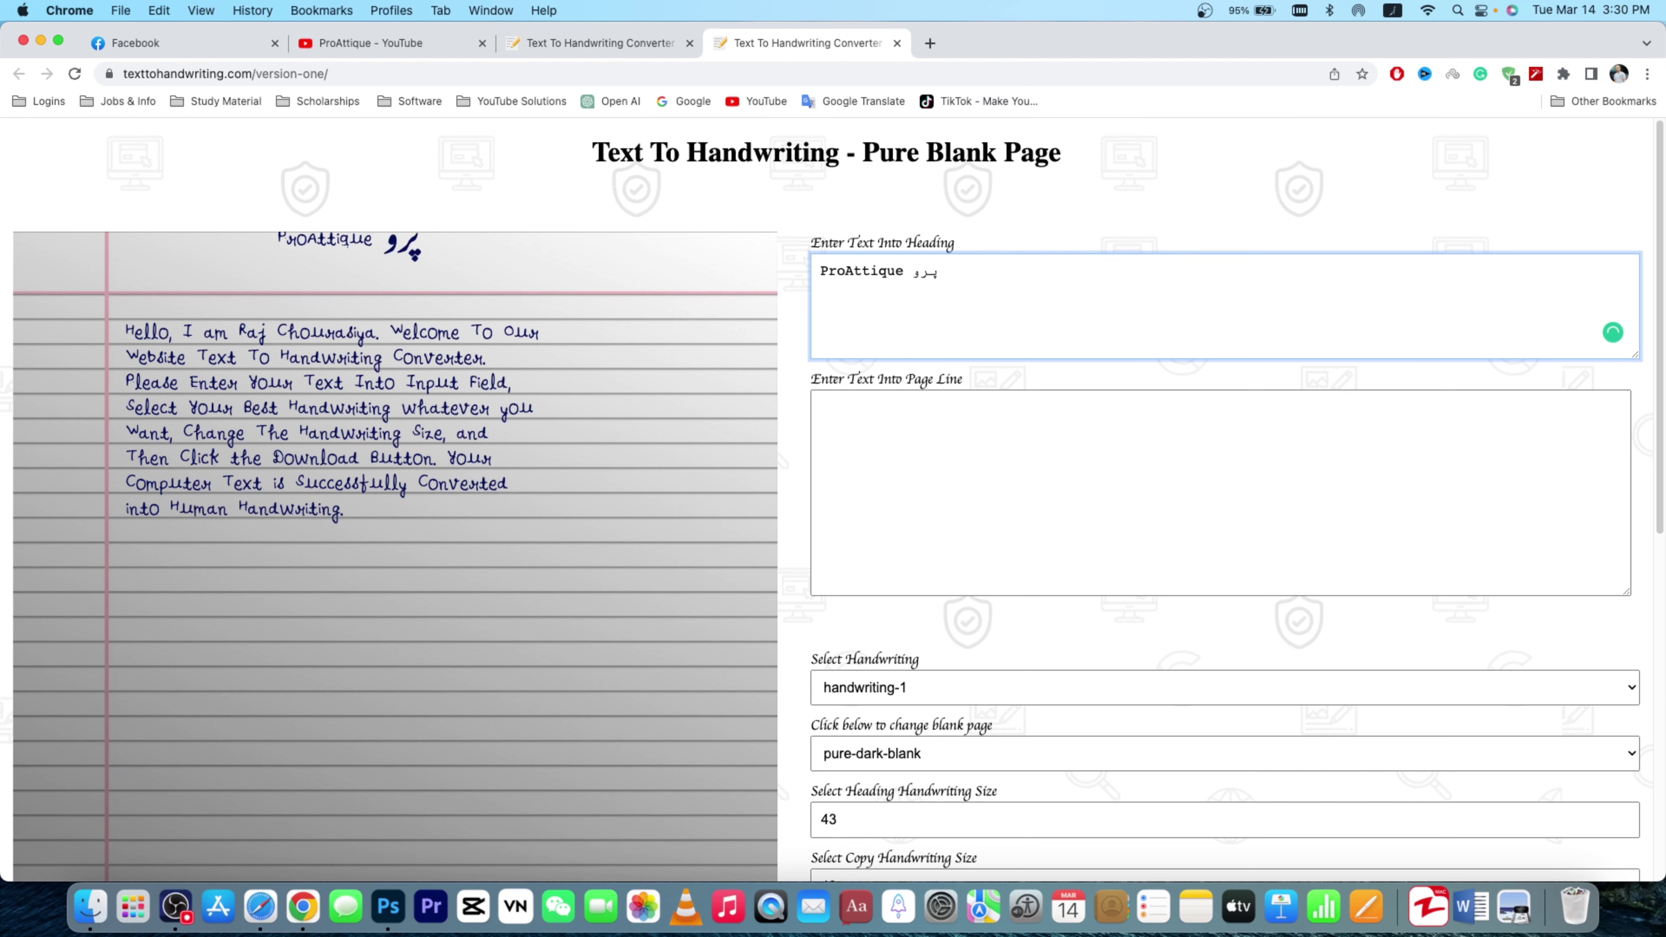
pyautogui.write(' عتیق')
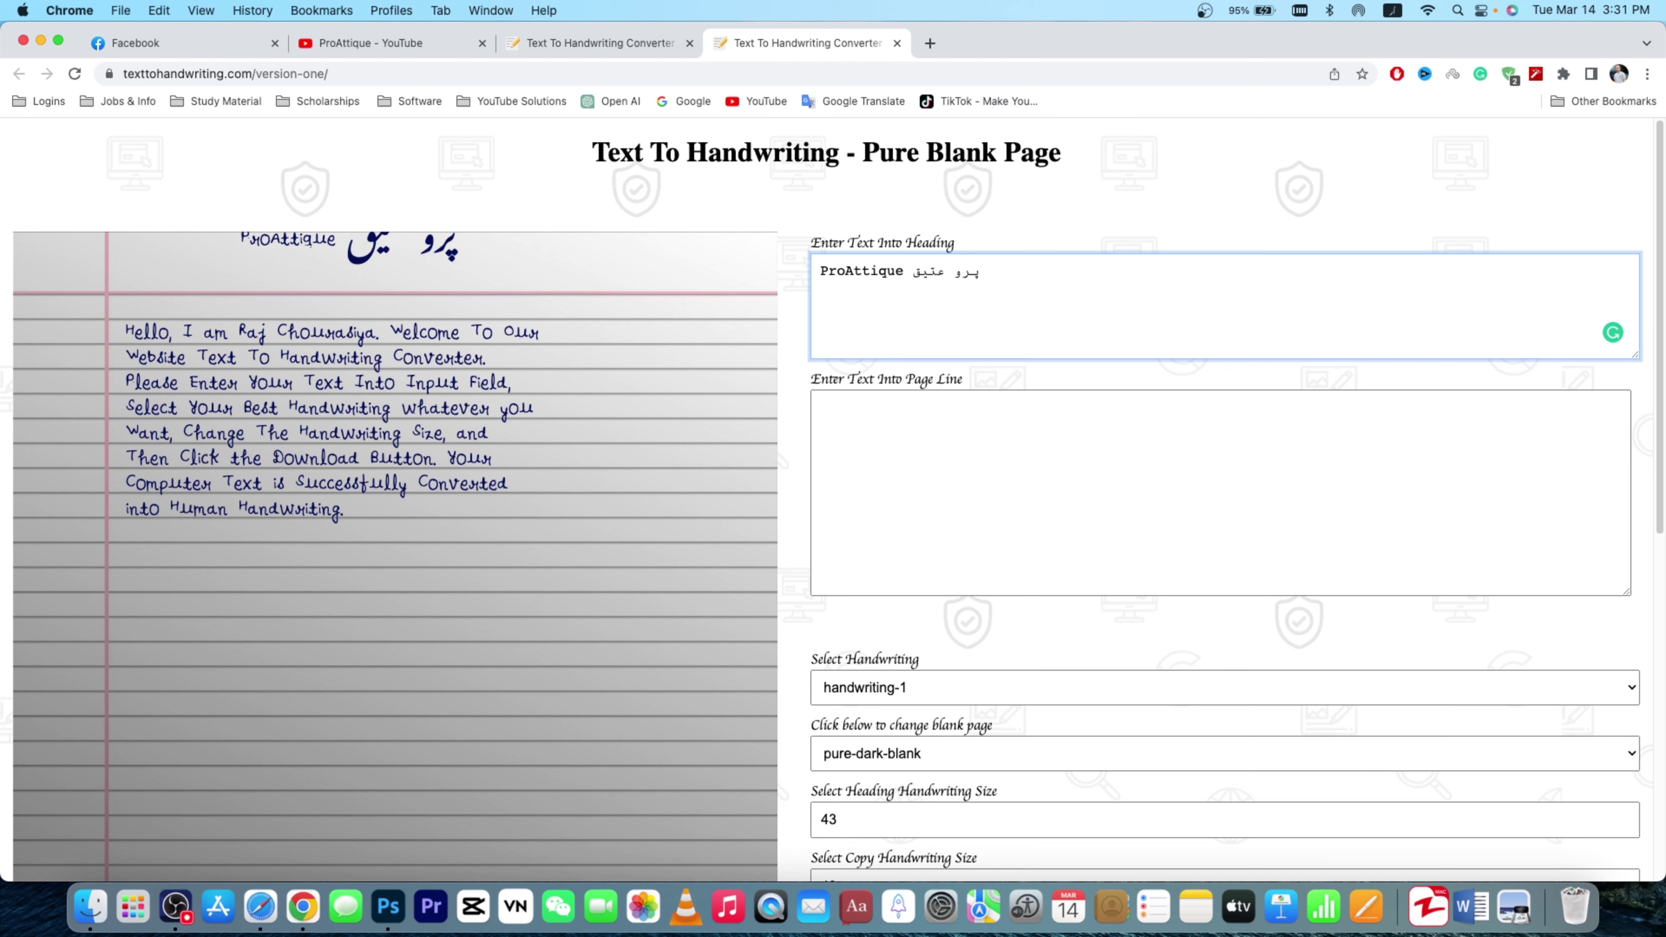
pyautogui.hotkey('ctrl', 'space')
pyautogui.hotkey('ctrl', 'space')
pyautogui.hotkey('ctrl', 'space')
pyautogui.hotkey('ctrl', 'space')
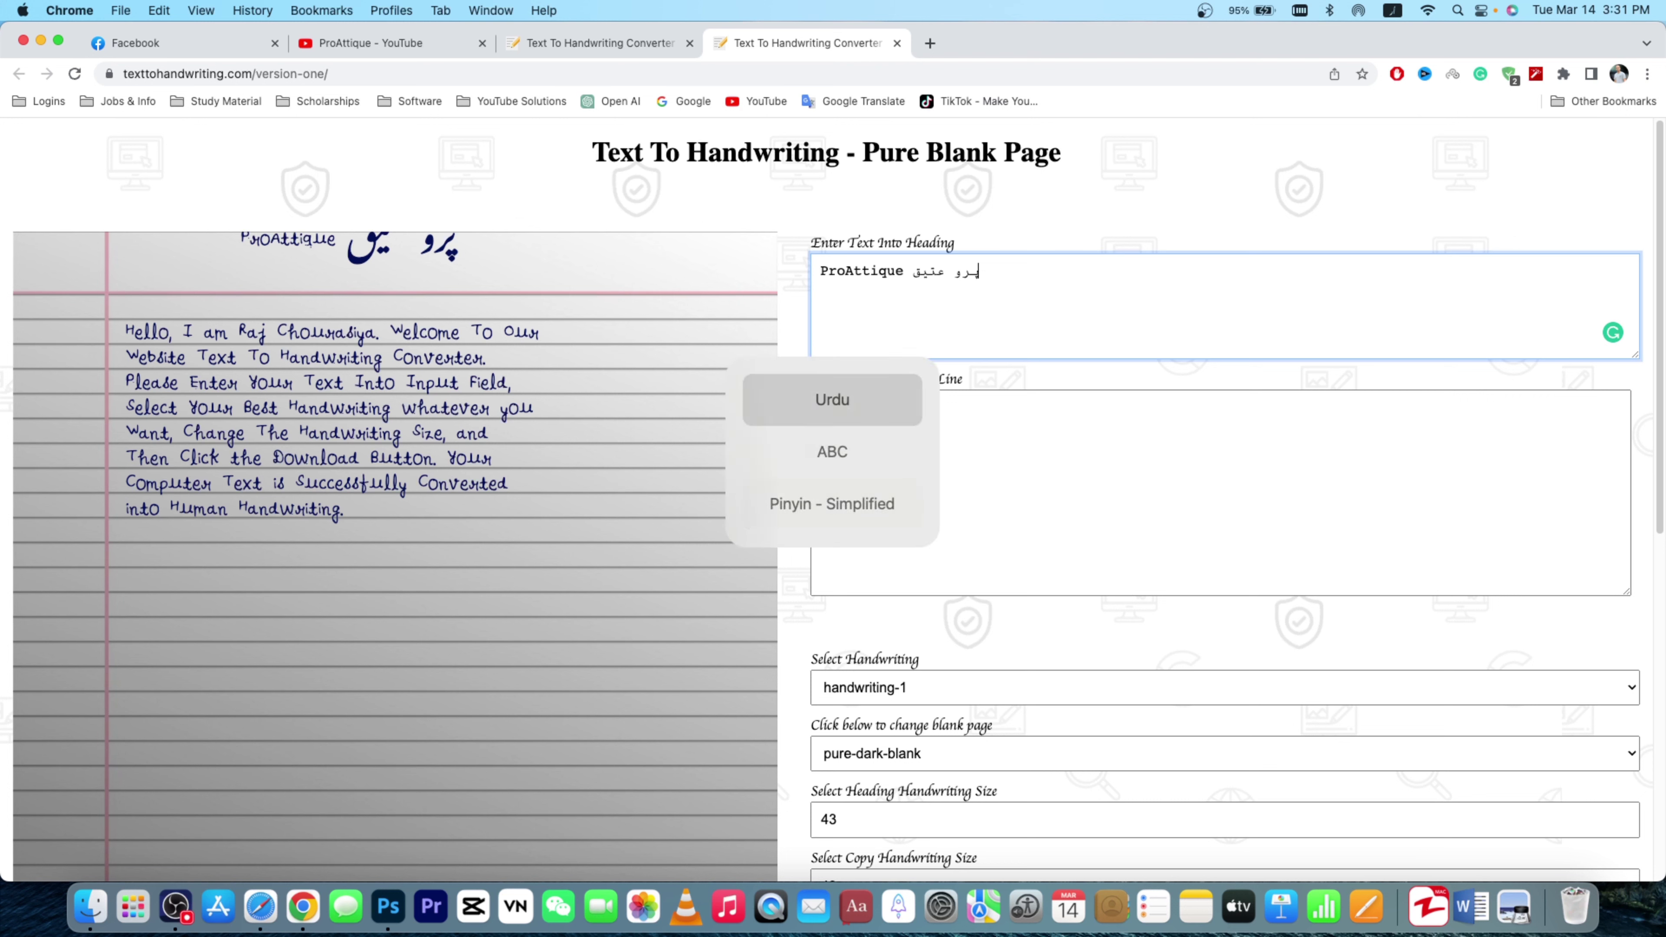
pyautogui.click(910, 491)
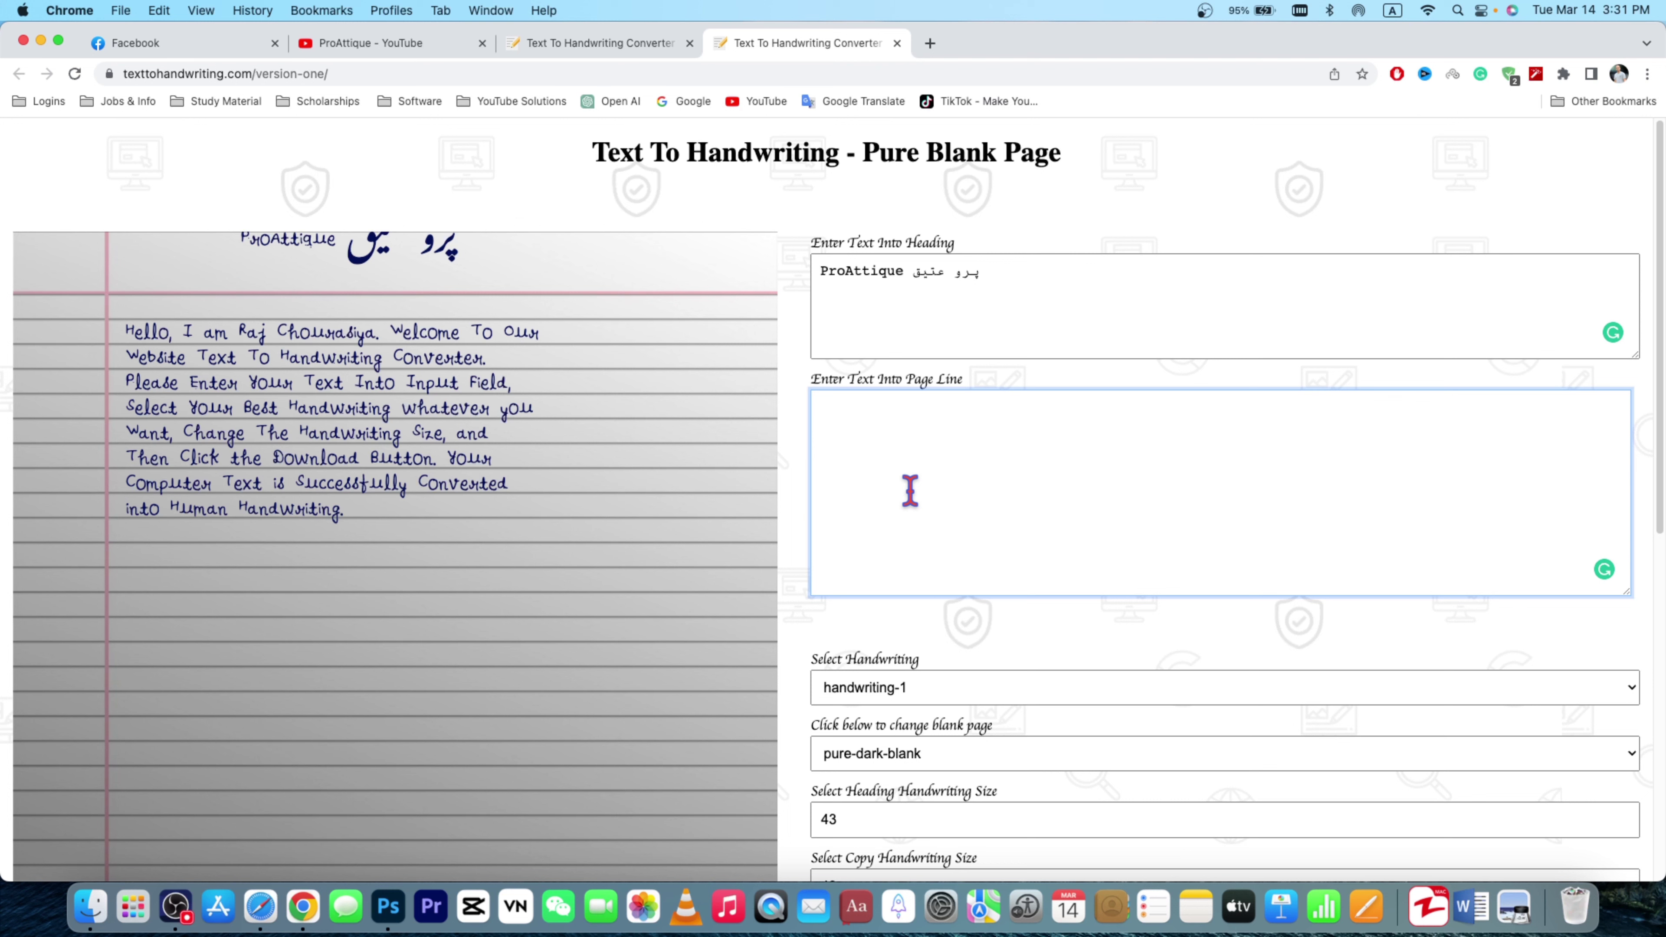
# Step: Paste the channel description into the page-line box, down to 'Subscribe for my Next Video'
pyautogui.press('cmd+v')
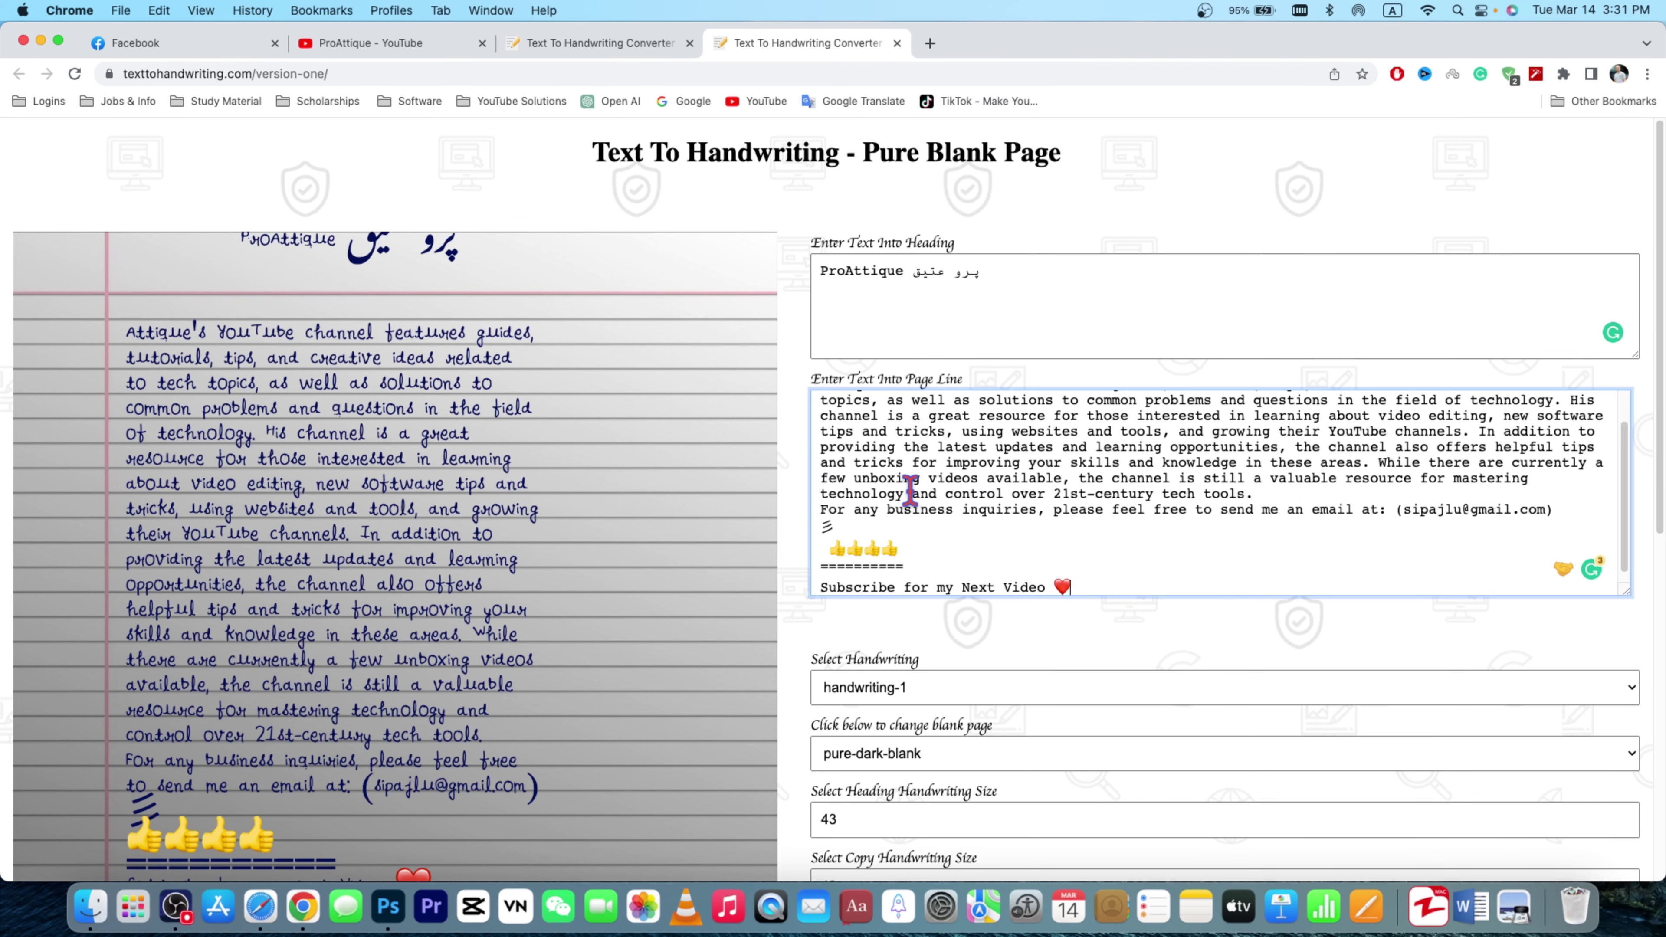
pyautogui.scroll(2, 894, 495)
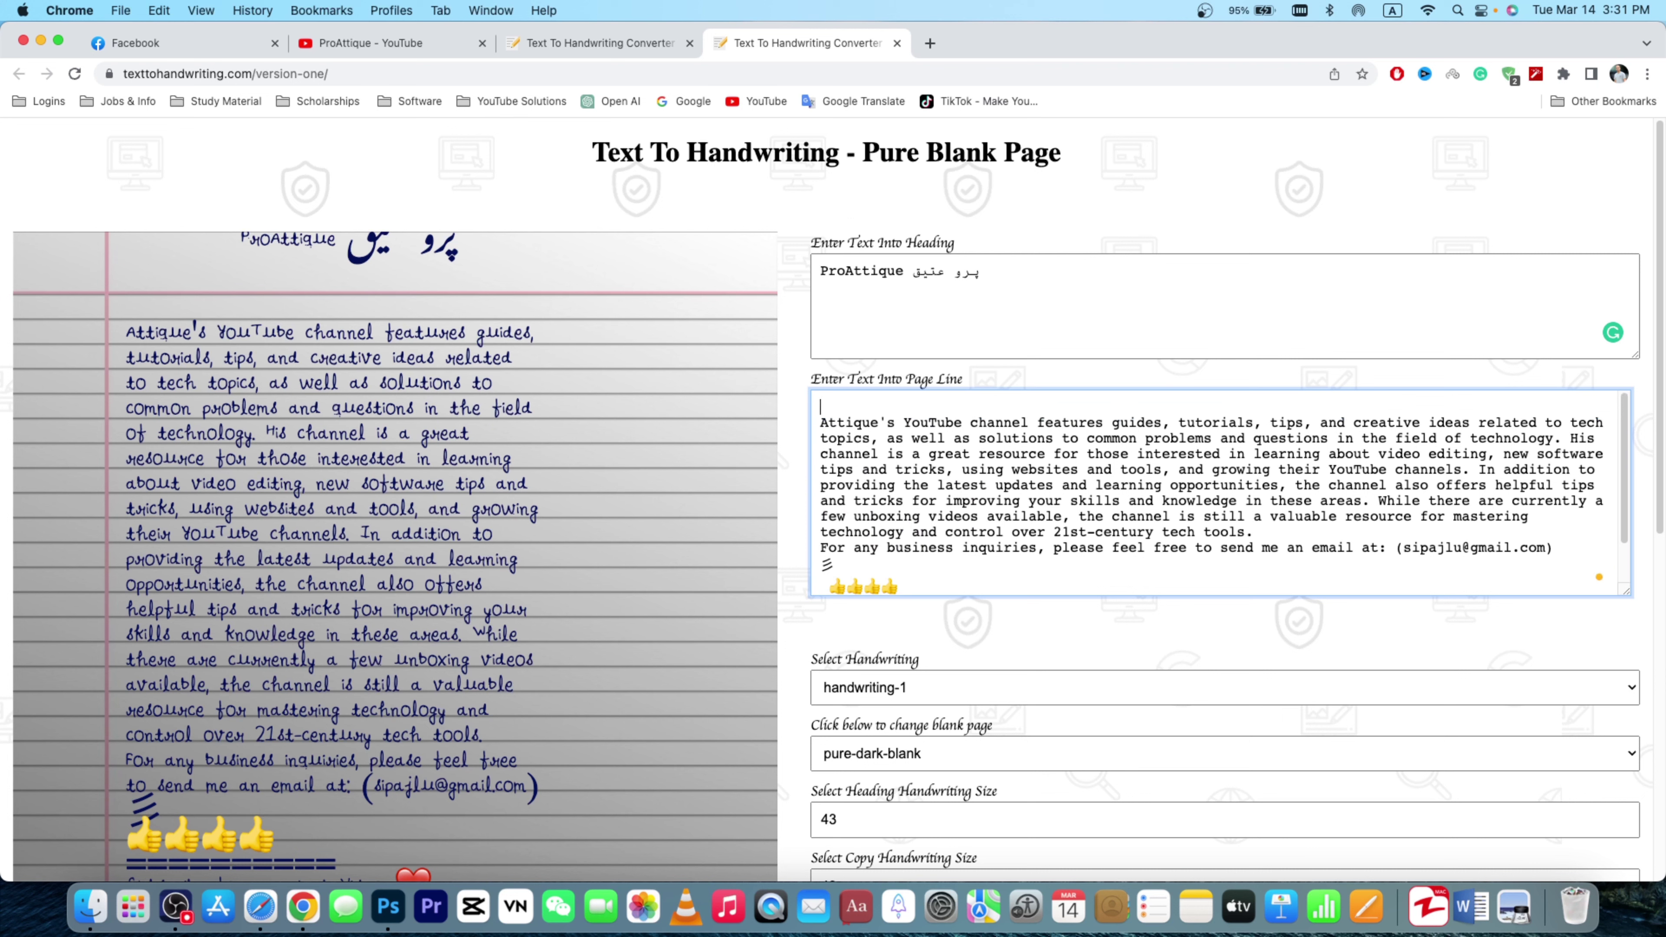
pyautogui.scroll(-1, 1220, 492)
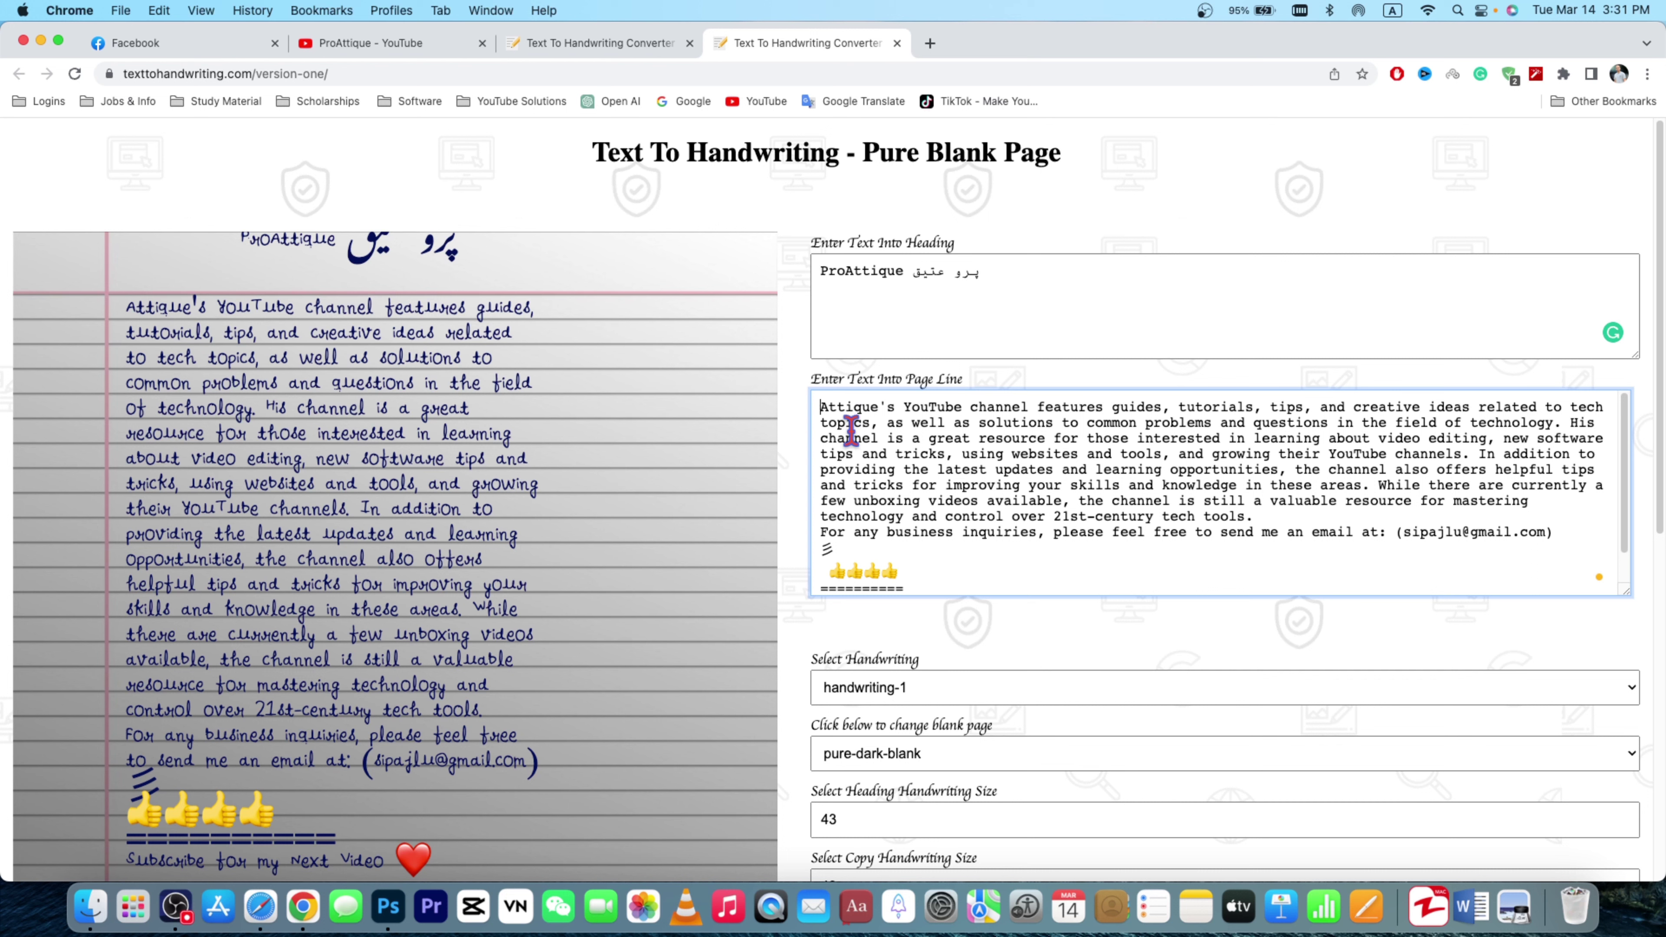
# Step: Move the ProAttique heading down by one line
pyautogui.click(819, 269)
pyautogui.press('Return')
pyautogui.press('Return')
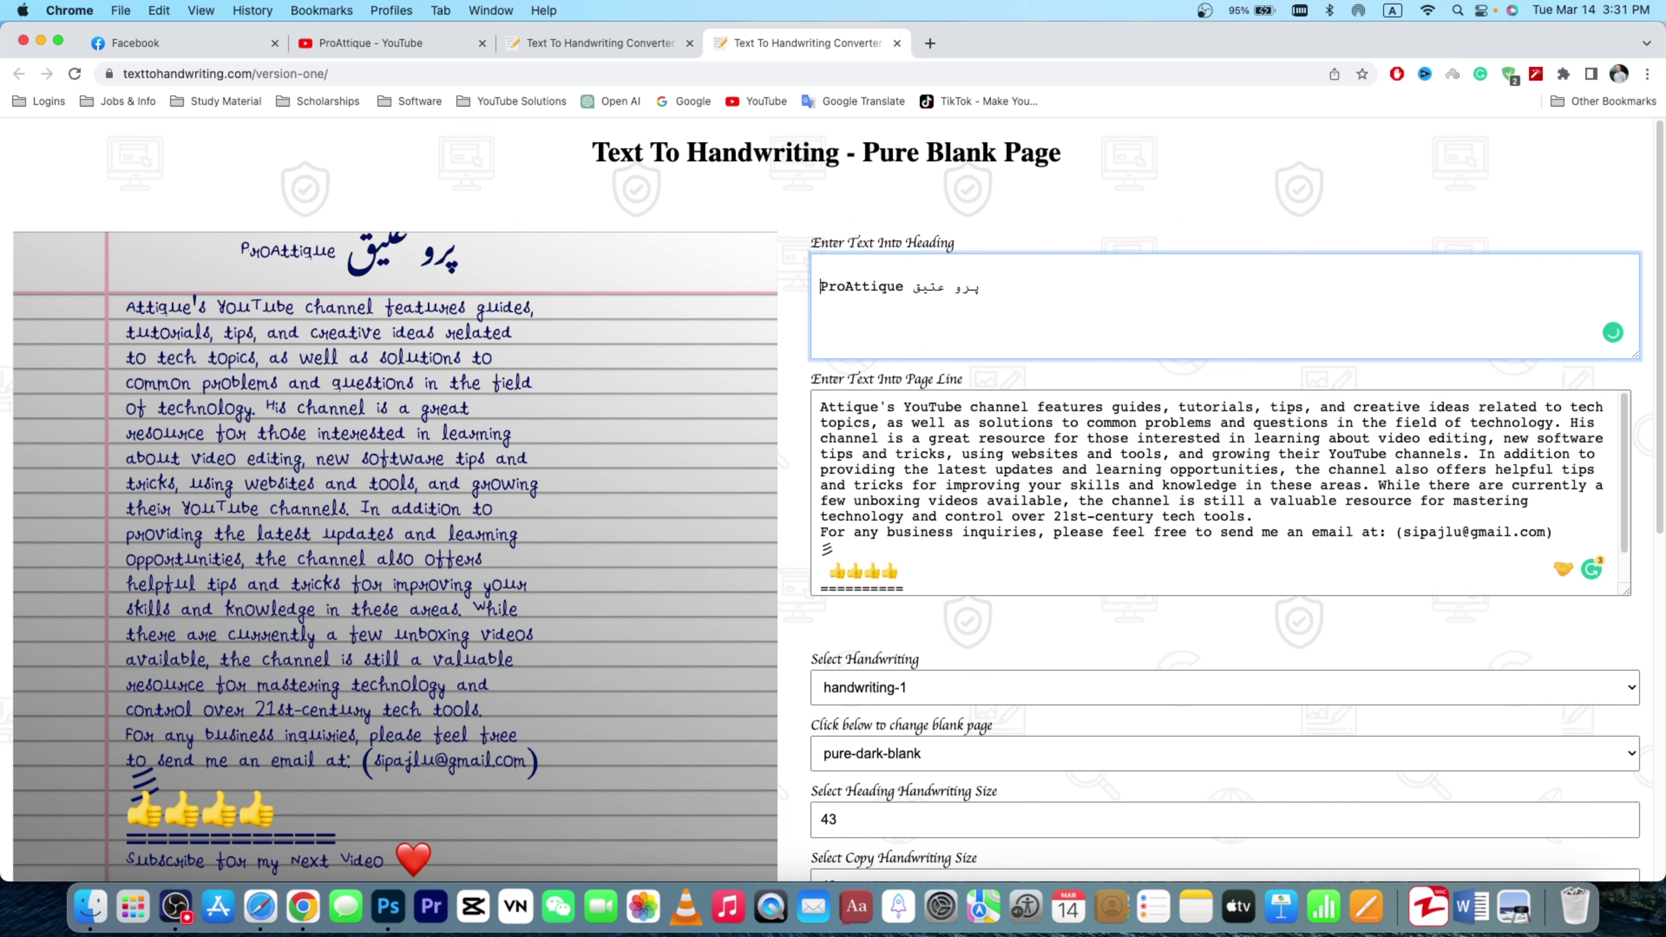
pyautogui.press('Return')
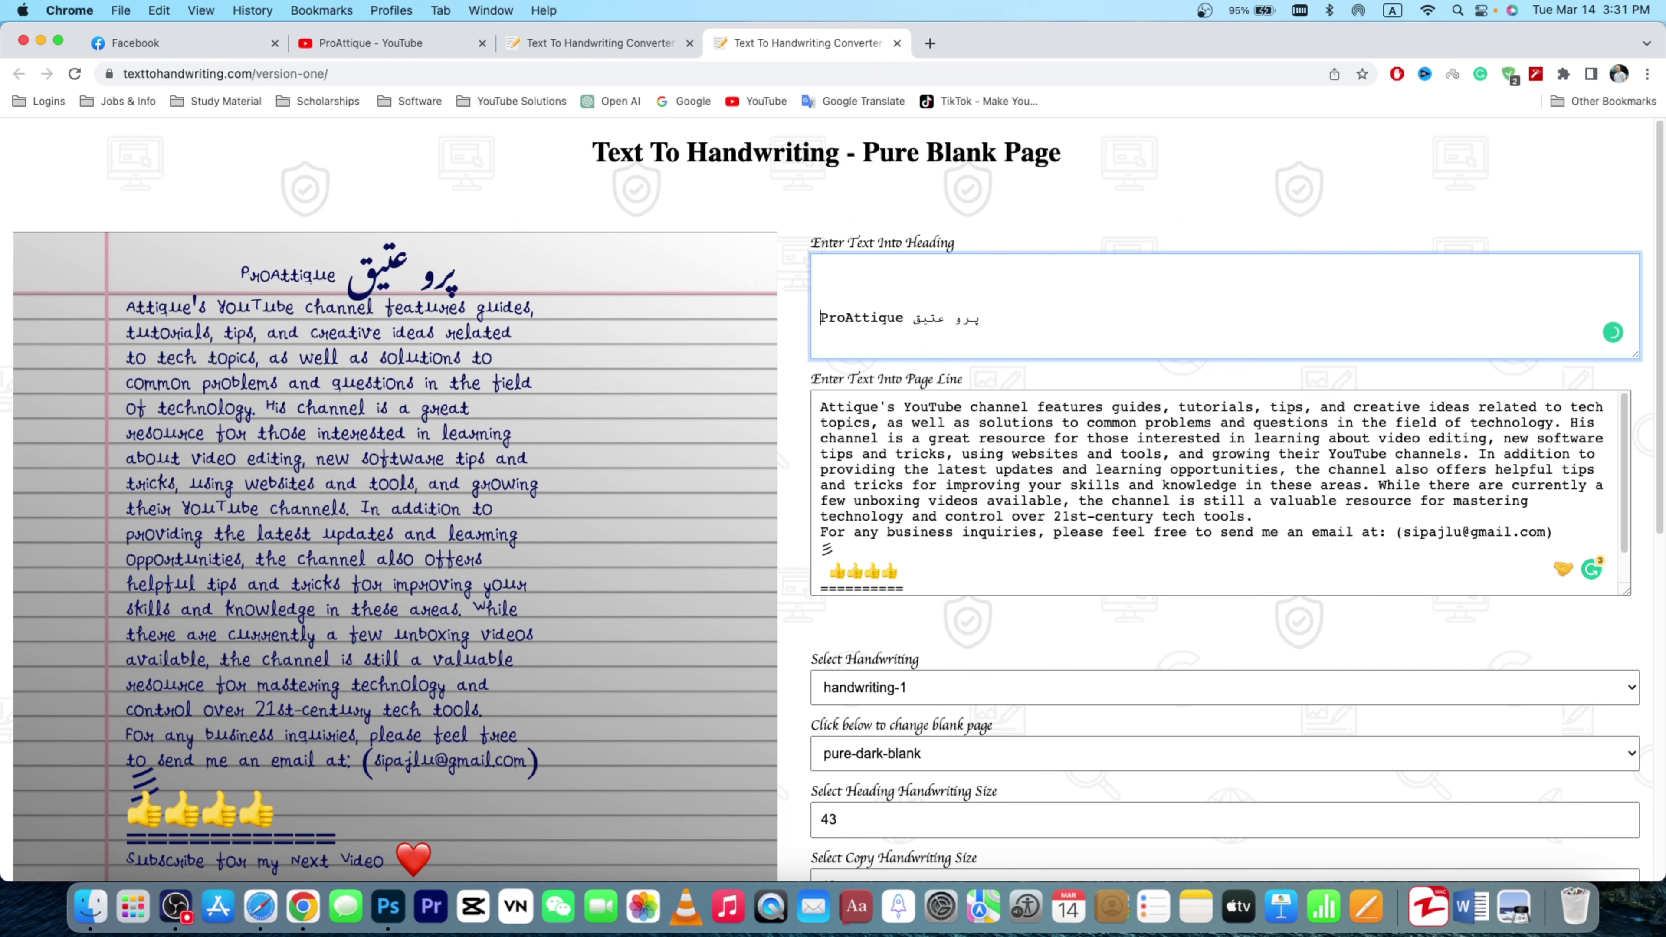
pyautogui.press('BackSpace')
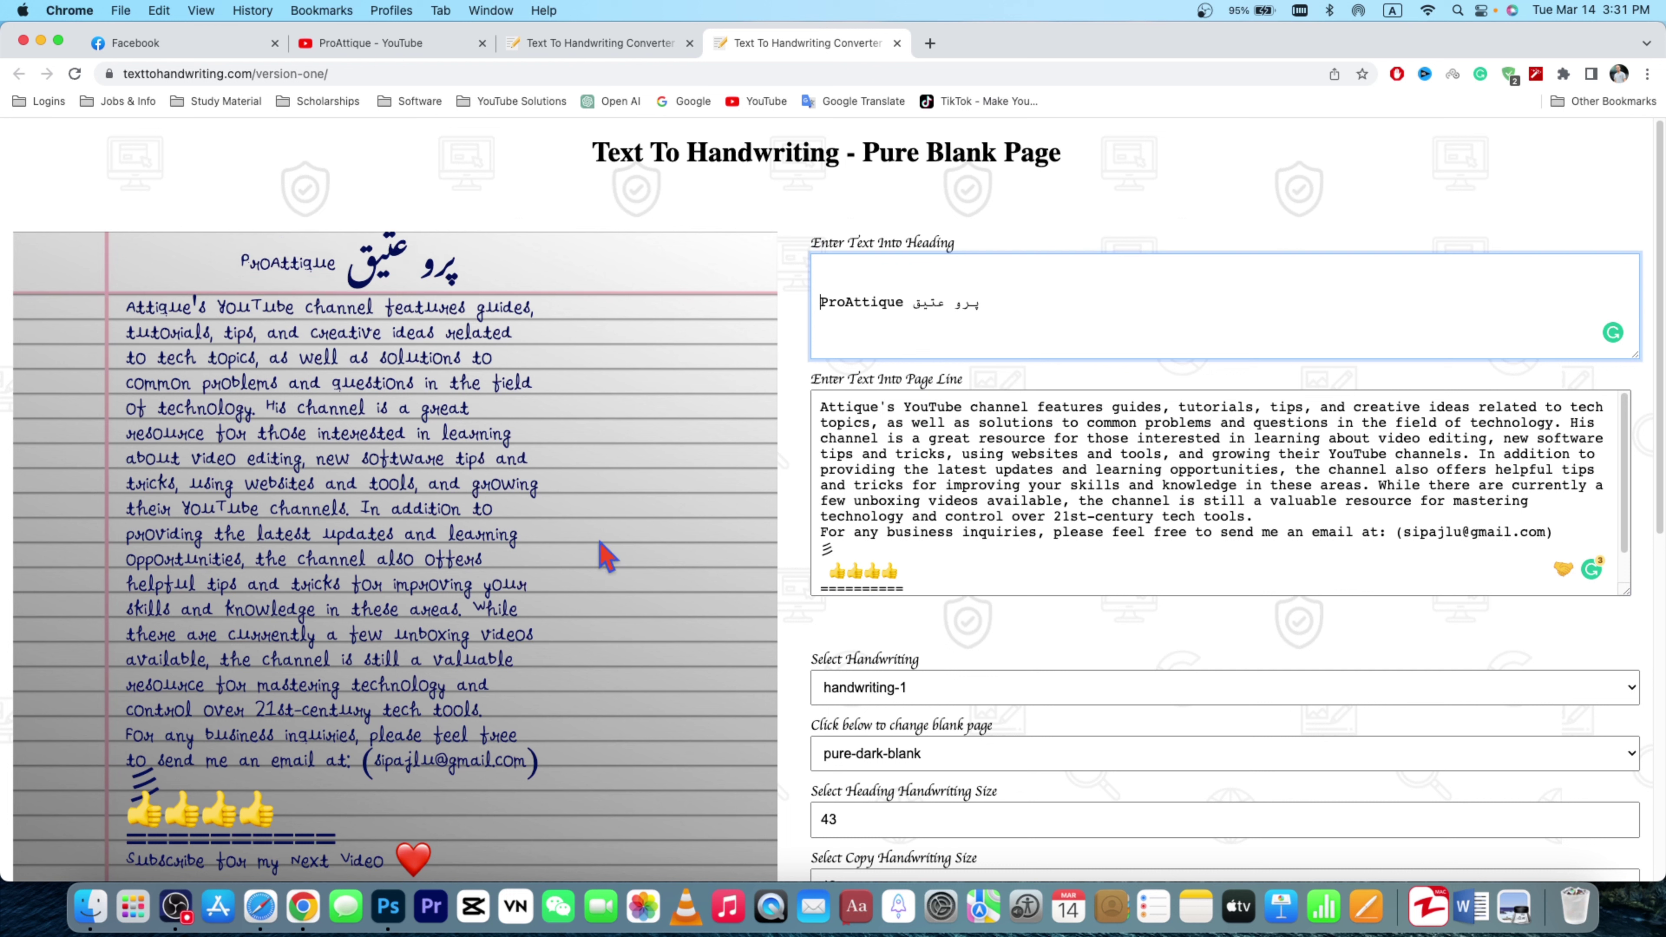
# Step: Try the handwriting-2 style, then return to handwriting-1
pyautogui.scroll(-4, 606, 555)
pyautogui.click(951, 474)
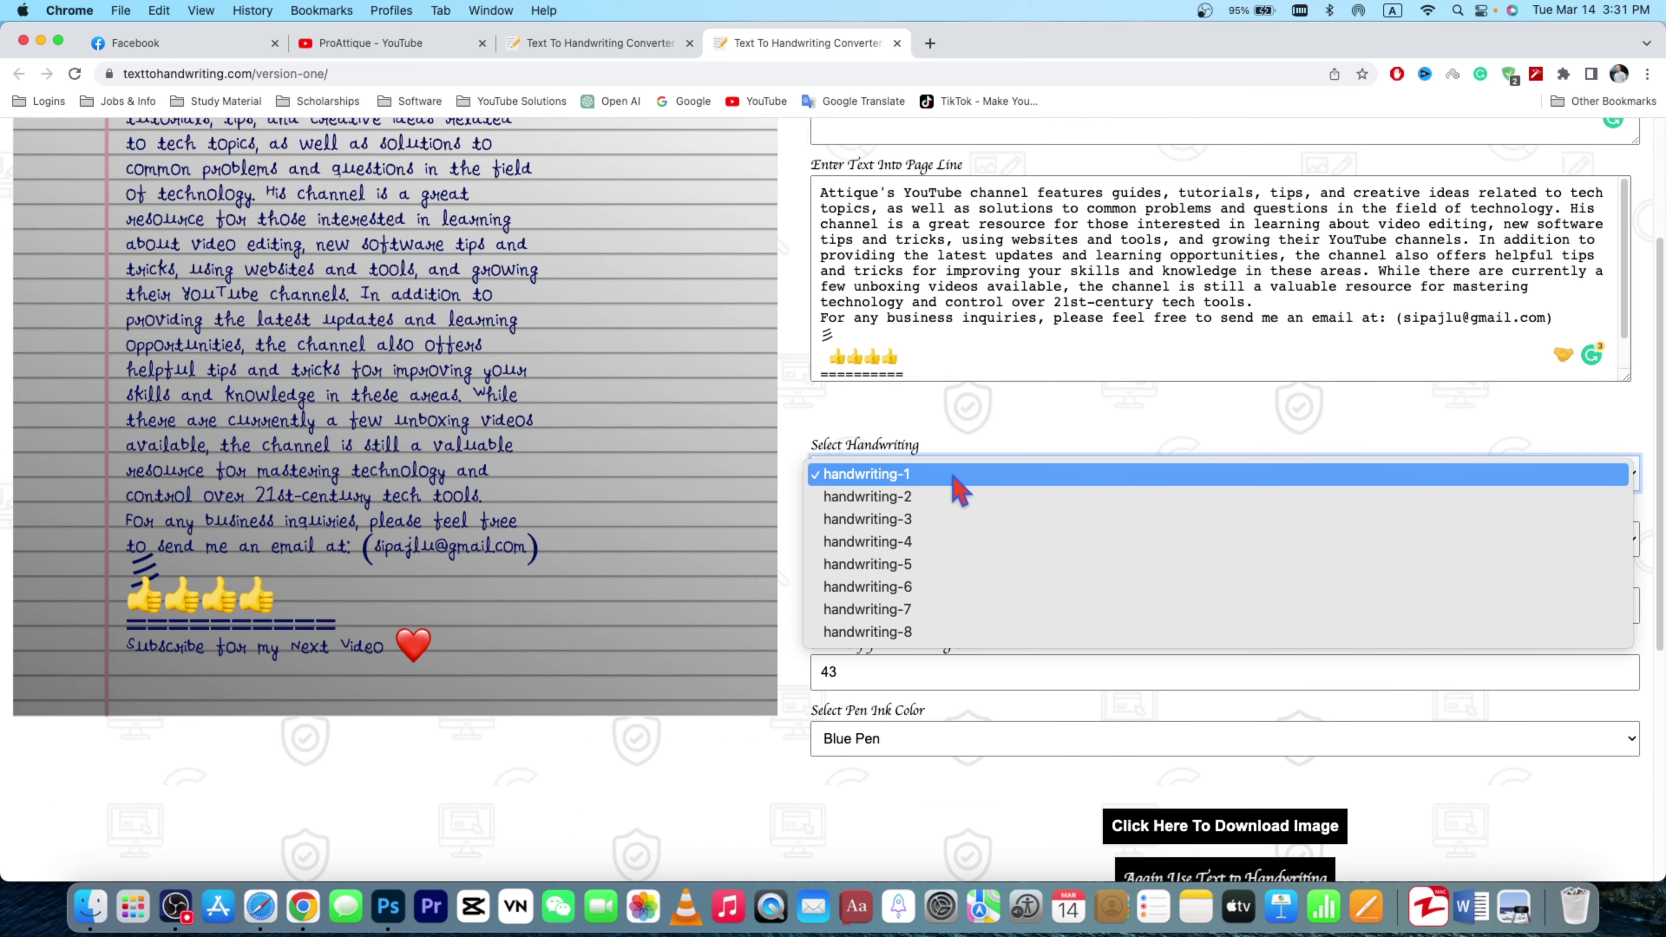
pyautogui.click(926, 500)
pyautogui.scroll(1, 1043, 479)
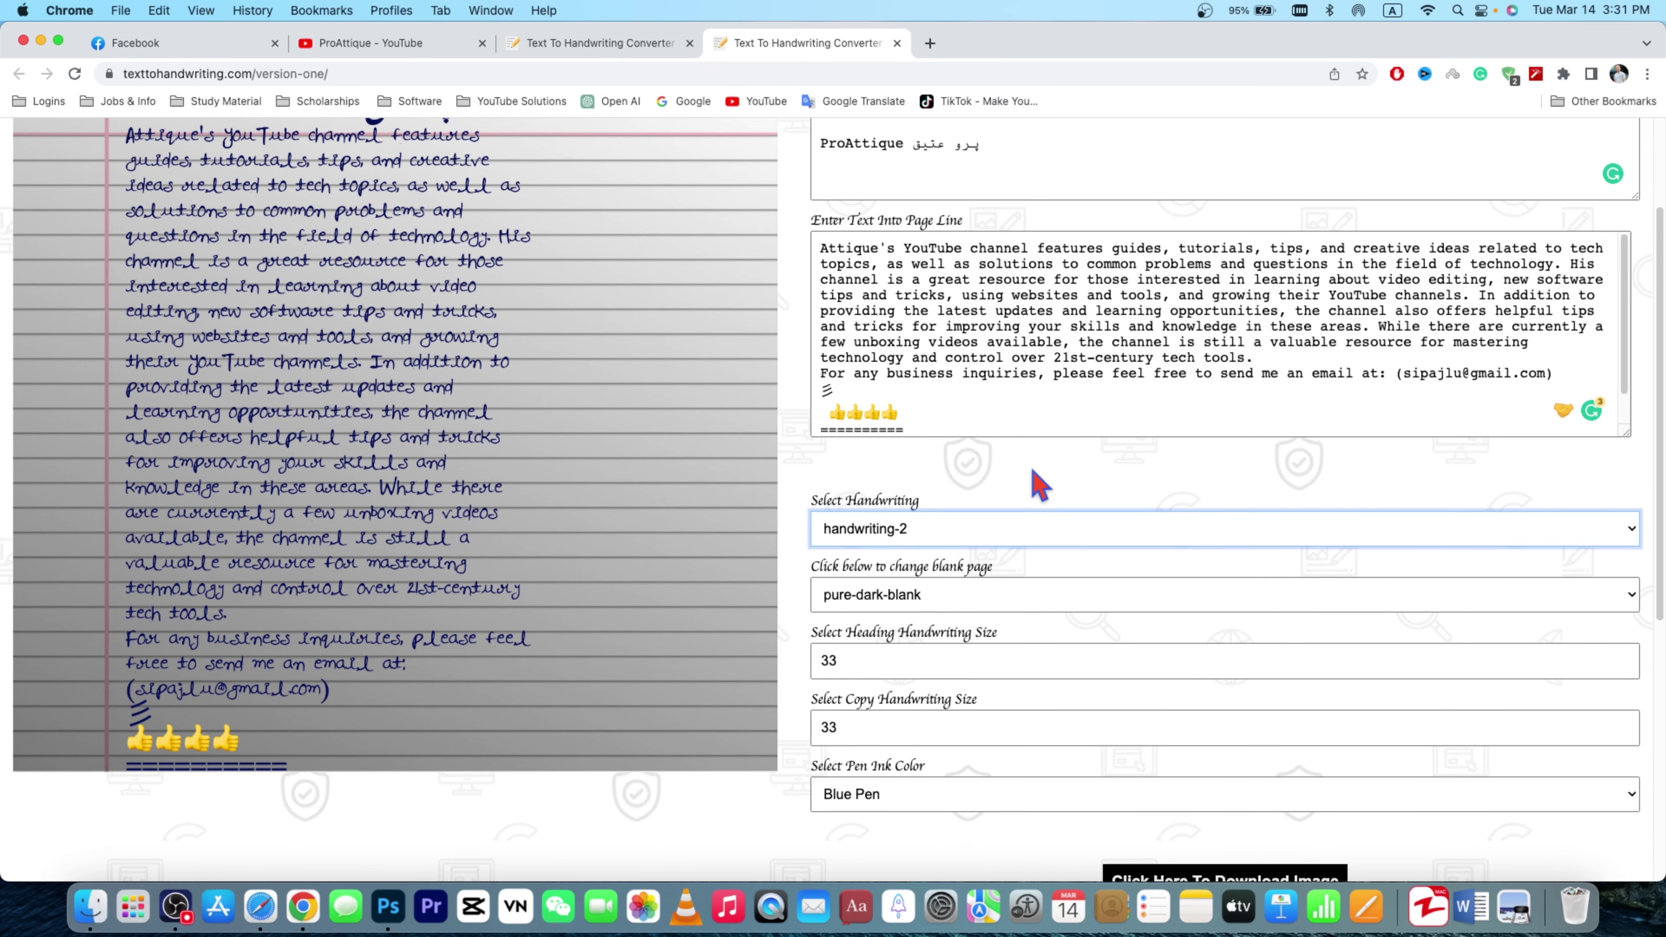
pyautogui.click(934, 535)
pyautogui.click(912, 518)
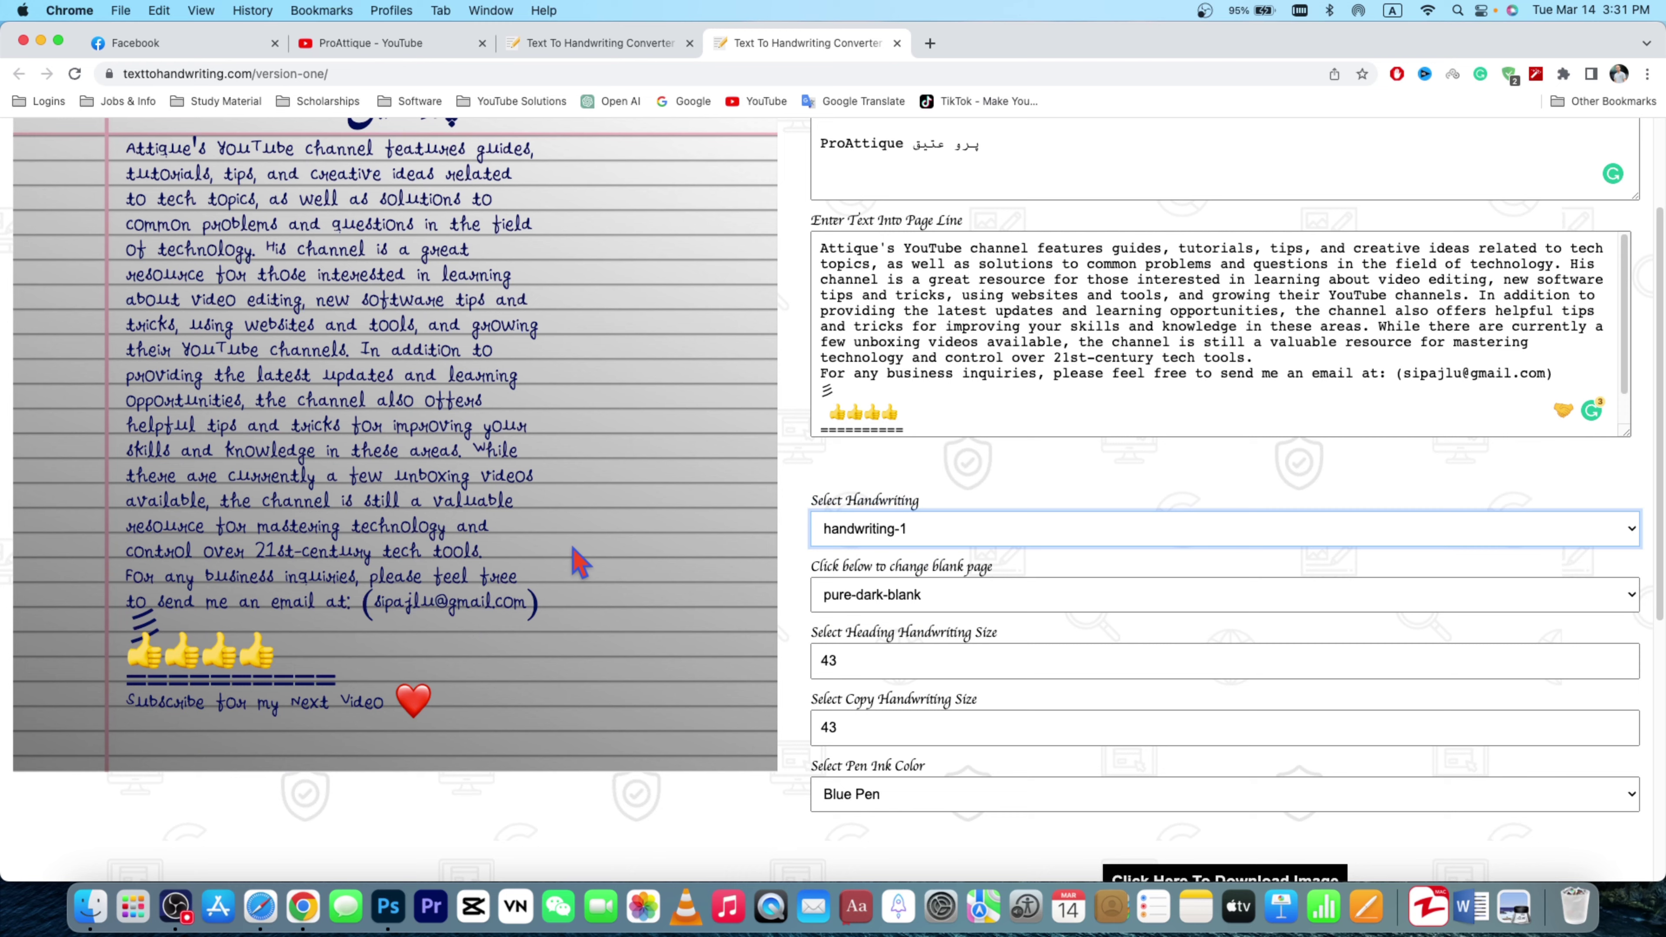
pyautogui.scroll(1, 581, 563)
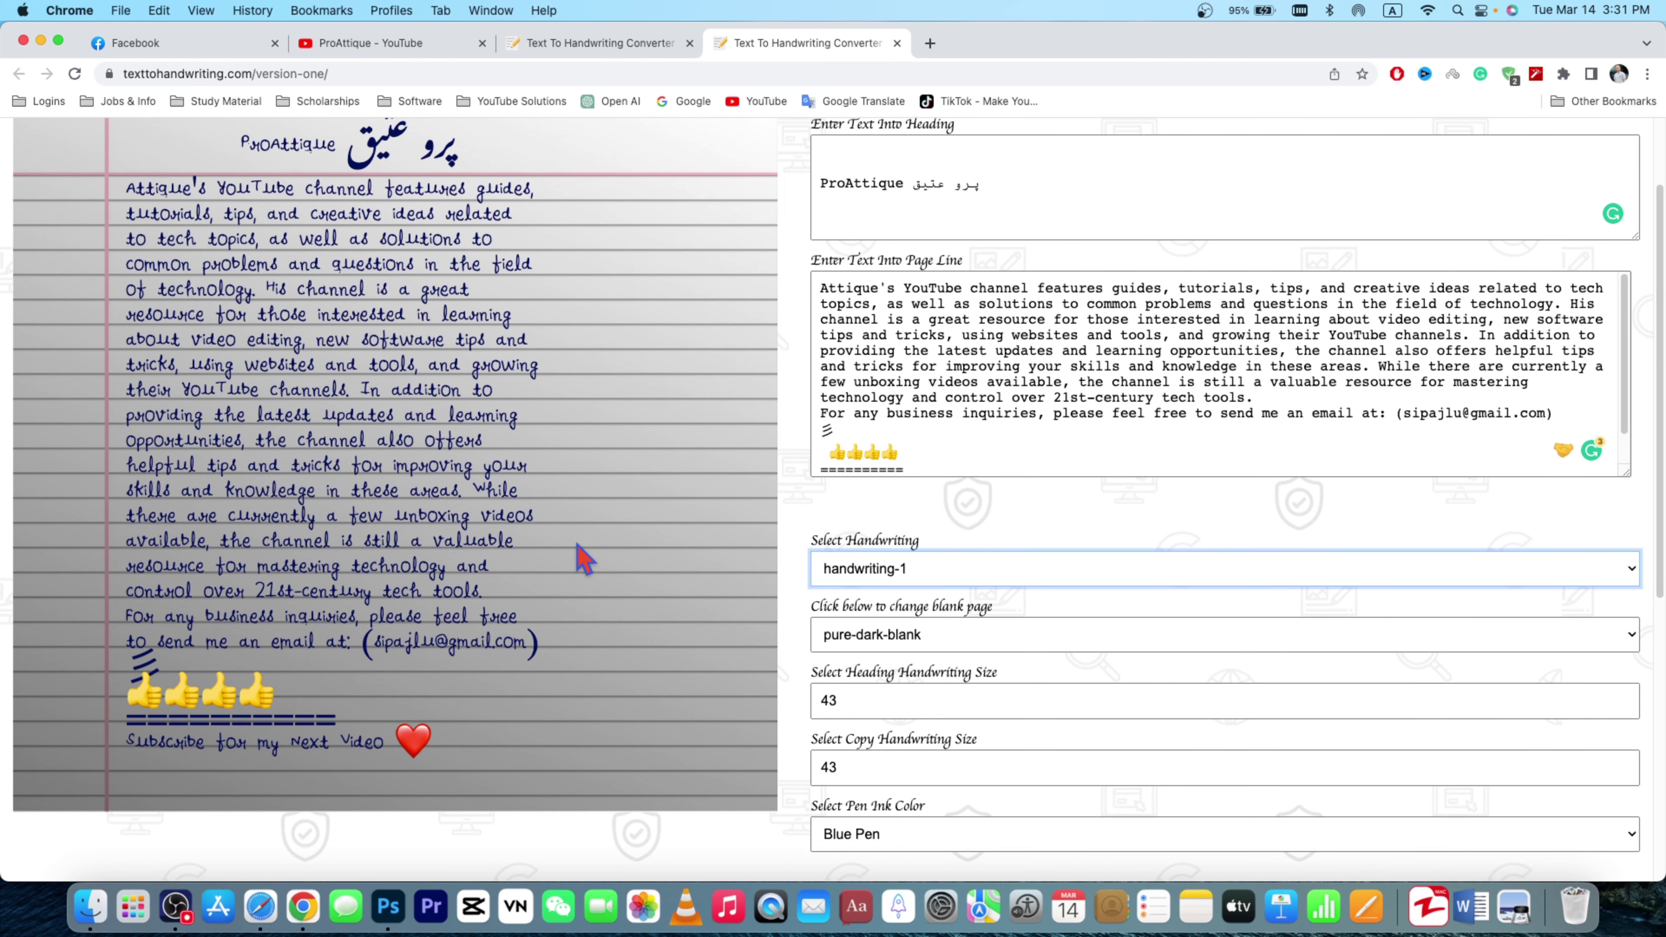
# Step: Set the heading handwriting size to 35
pyautogui.scroll(-1, 930, 509)
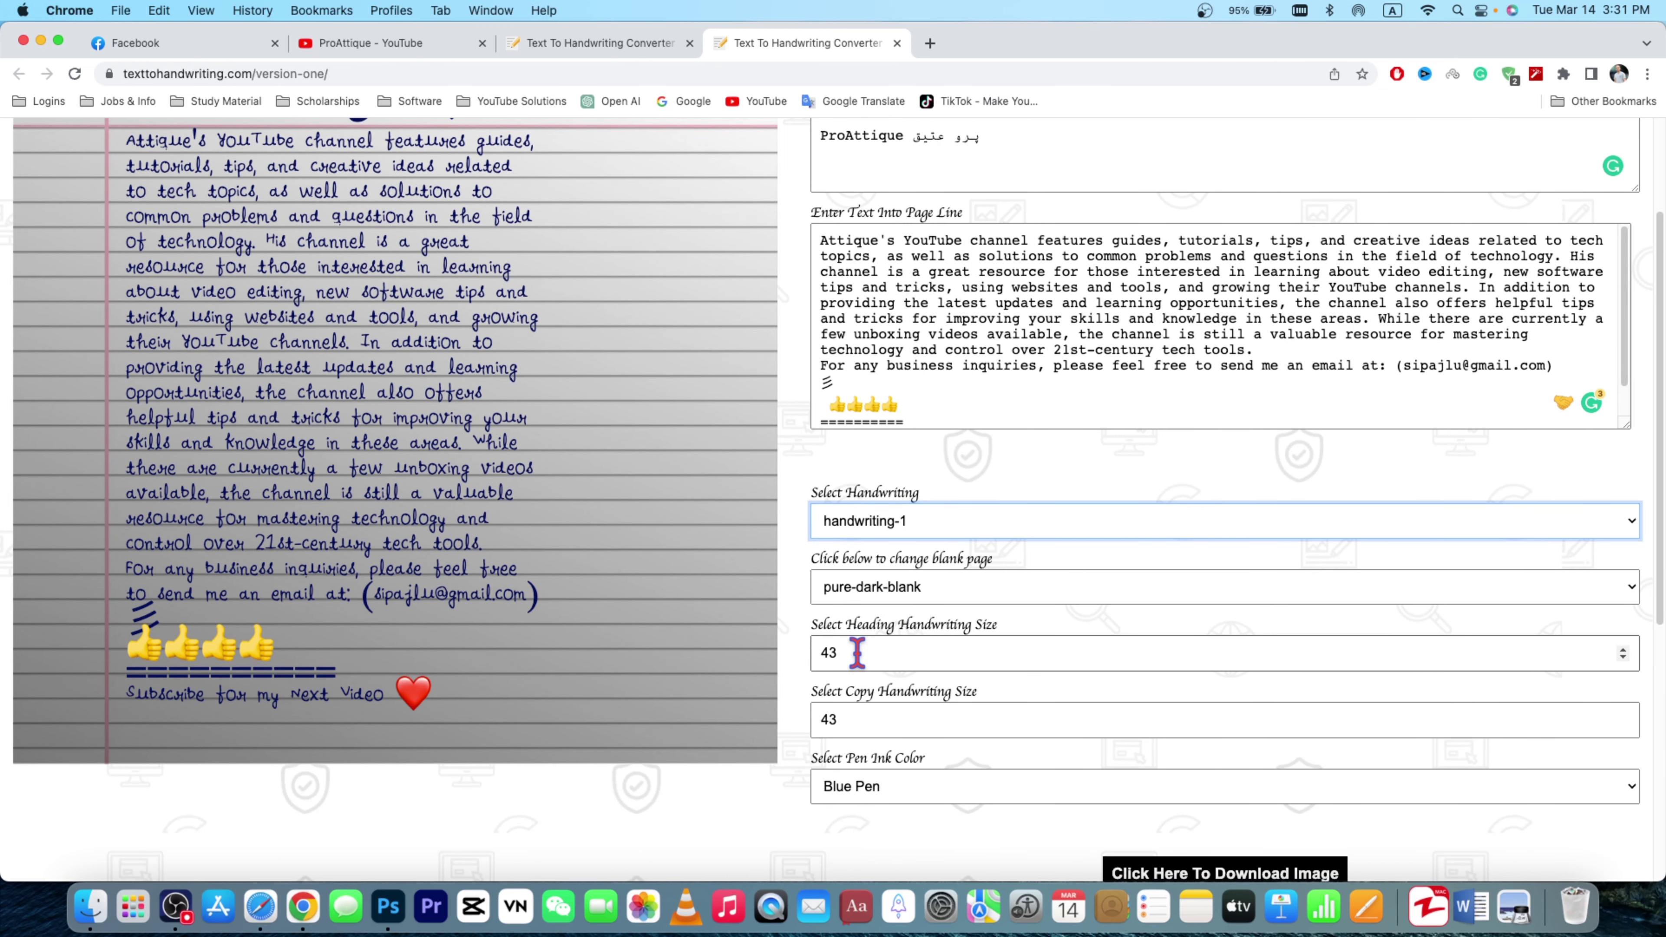
pyautogui.doubleClick(879, 653)
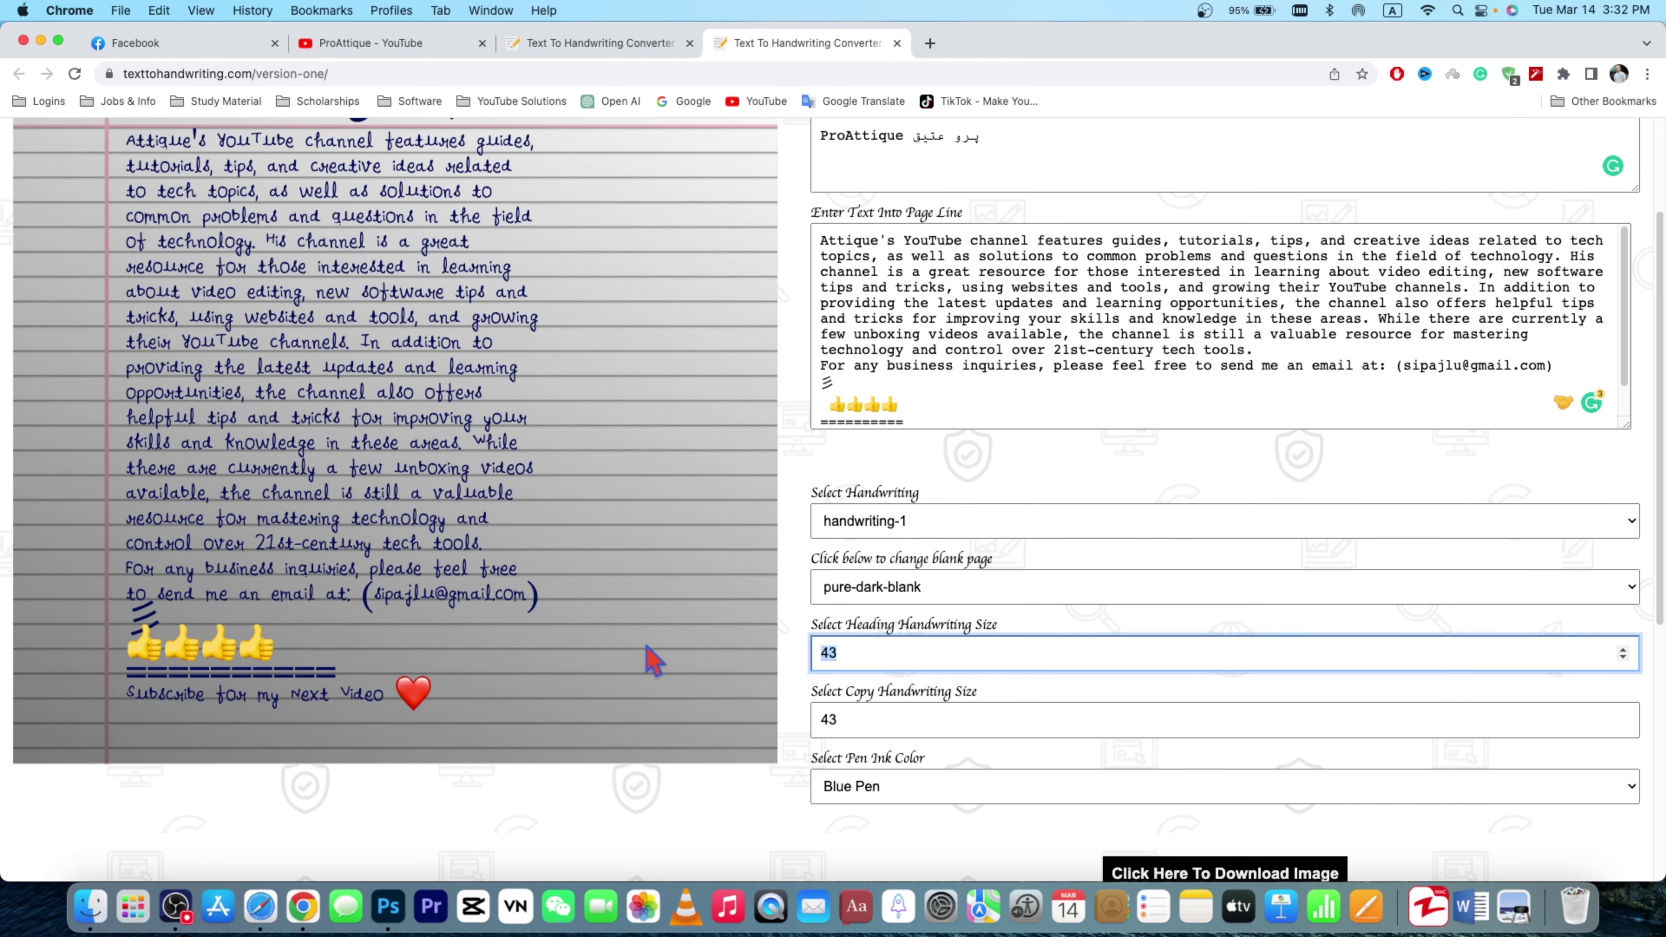
pyautogui.scroll(3, 654, 659)
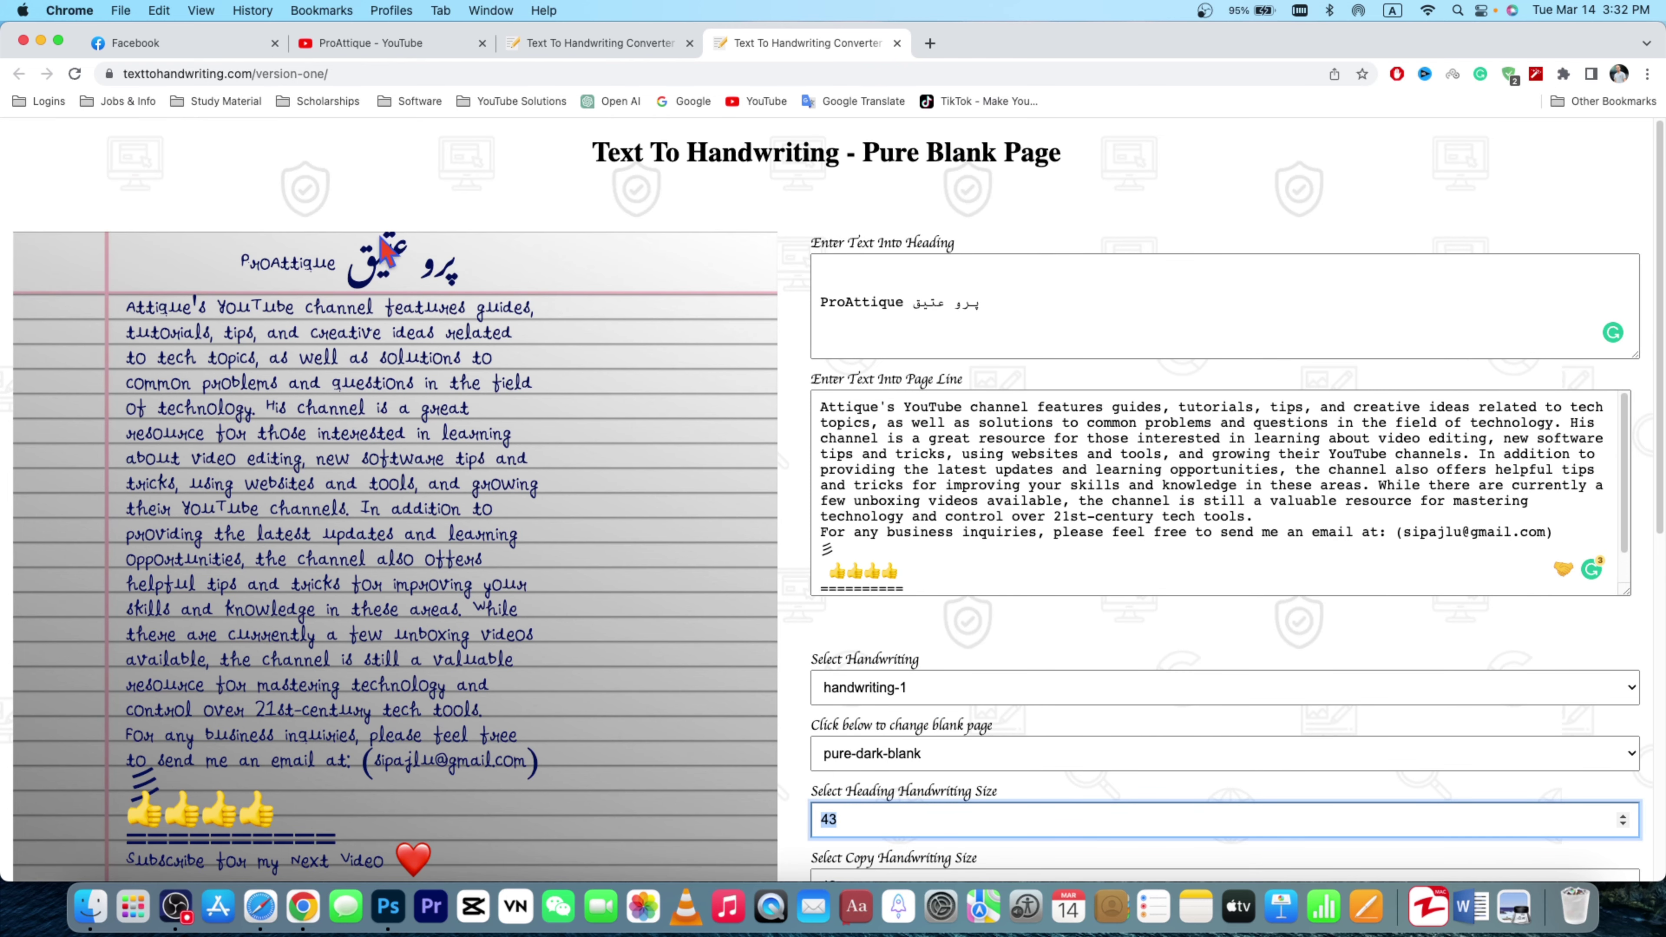
pyautogui.scroll(-1, 549, 279)
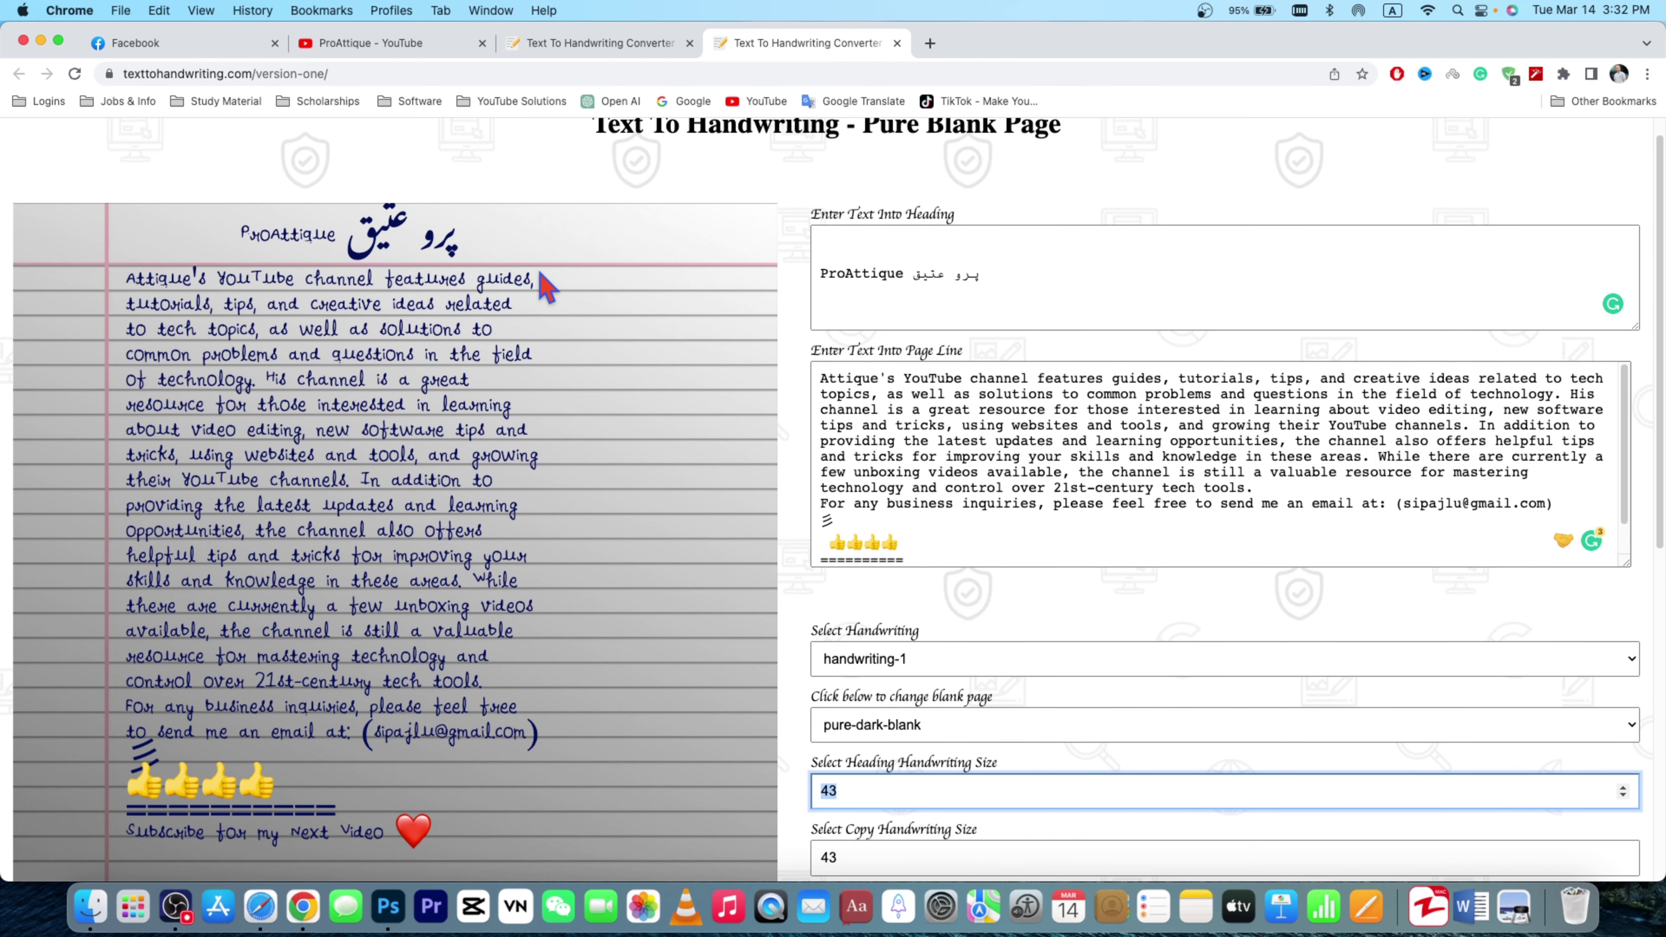
pyautogui.write('5')
pyautogui.click(790, 512)
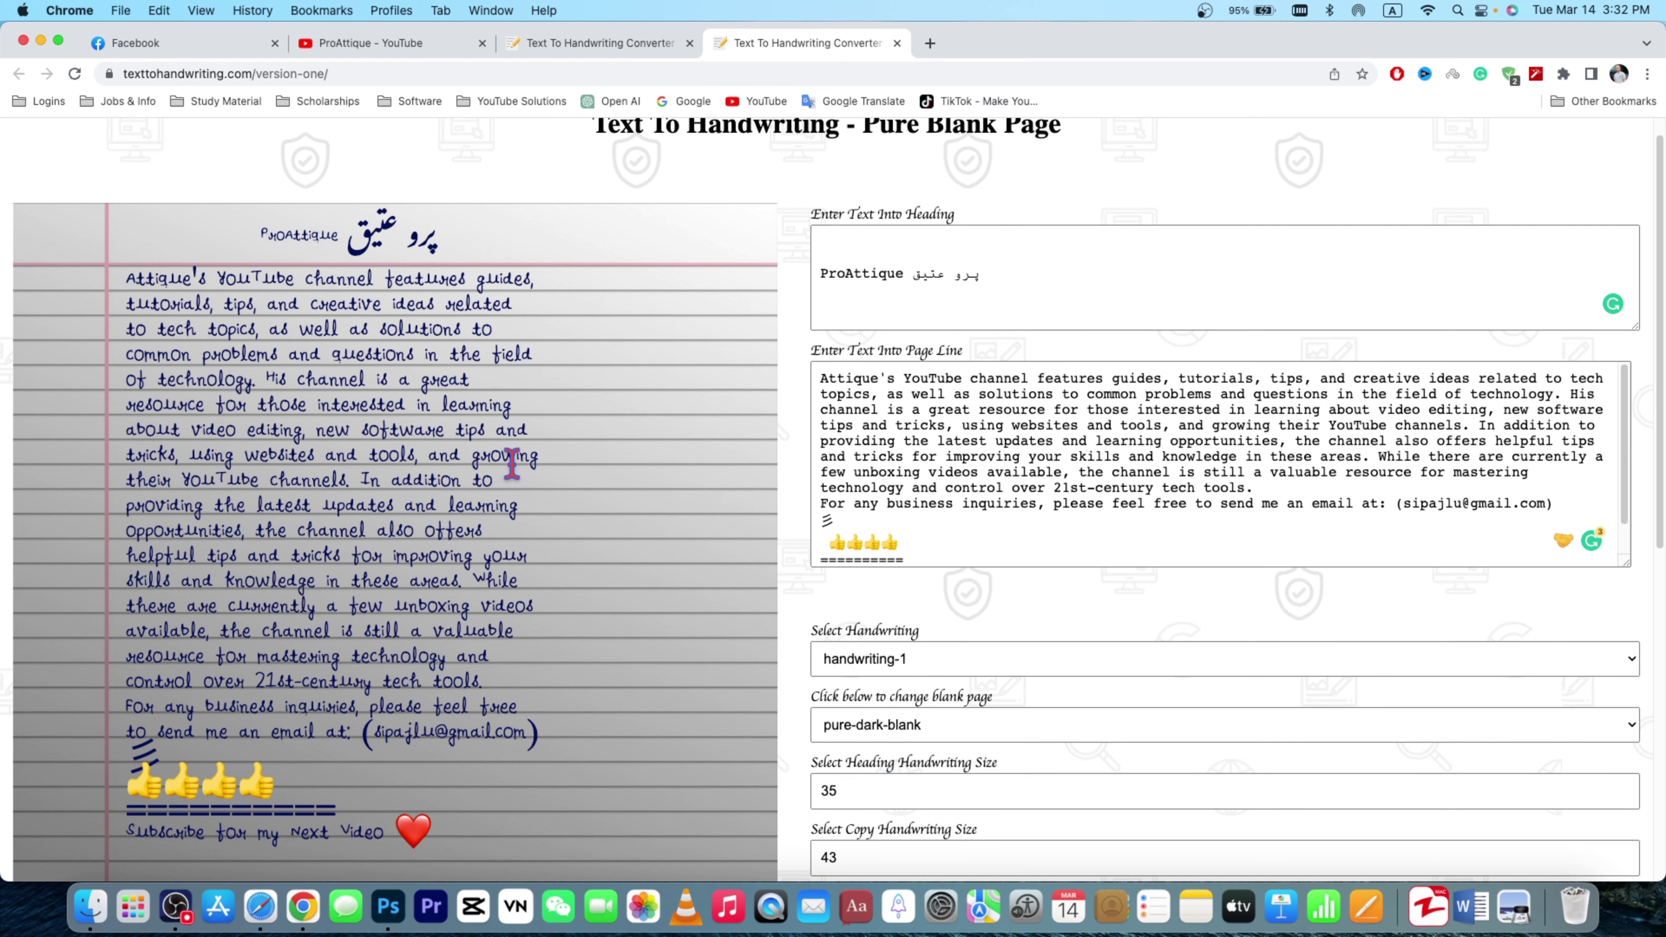
# Step: Reduce the copy handwriting size from 43 to 33
pyautogui.scroll(-4, 534, 444)
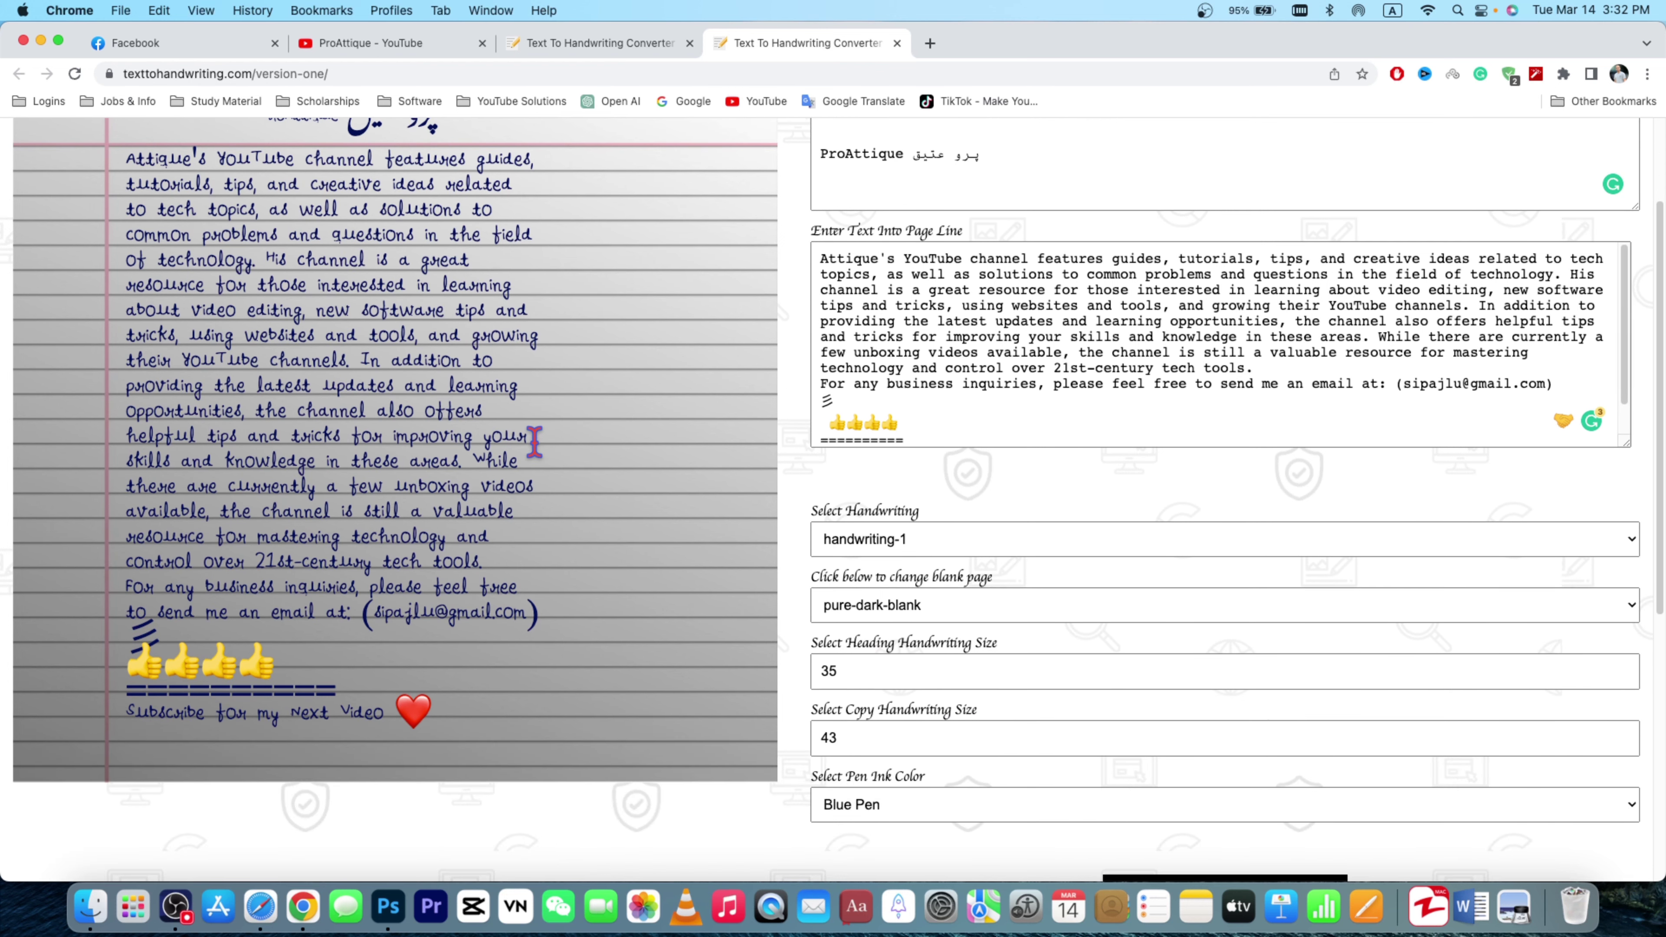
pyautogui.scroll(-3, 535, 443)
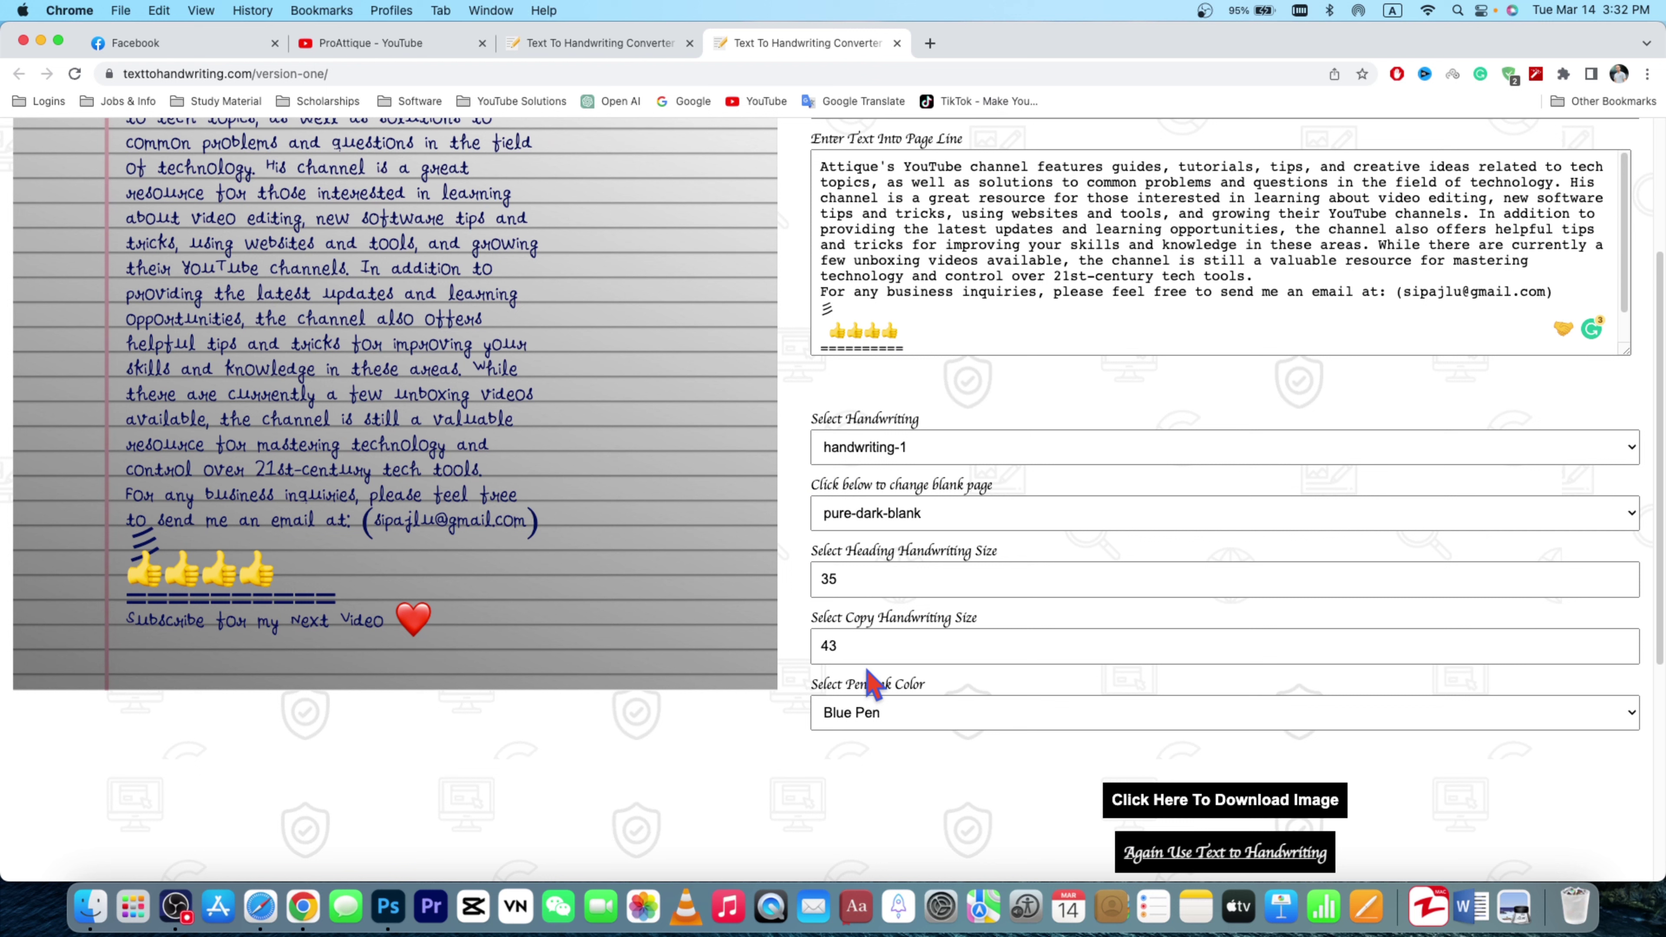
pyautogui.doubleClick(816, 646)
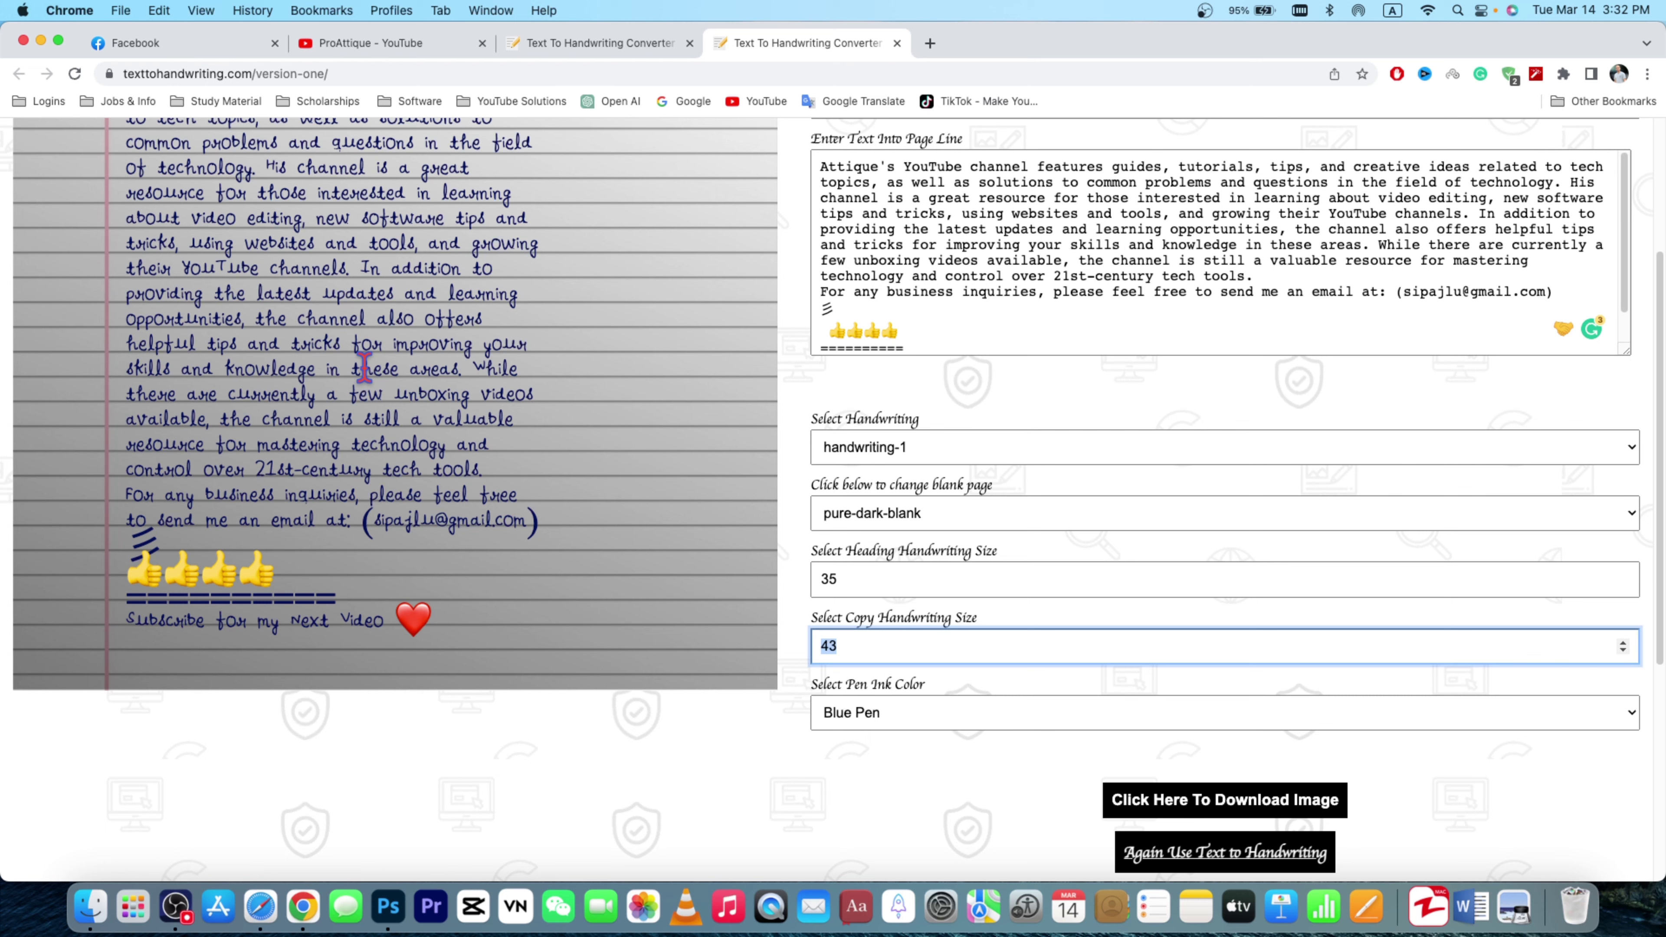
pyautogui.write('25')
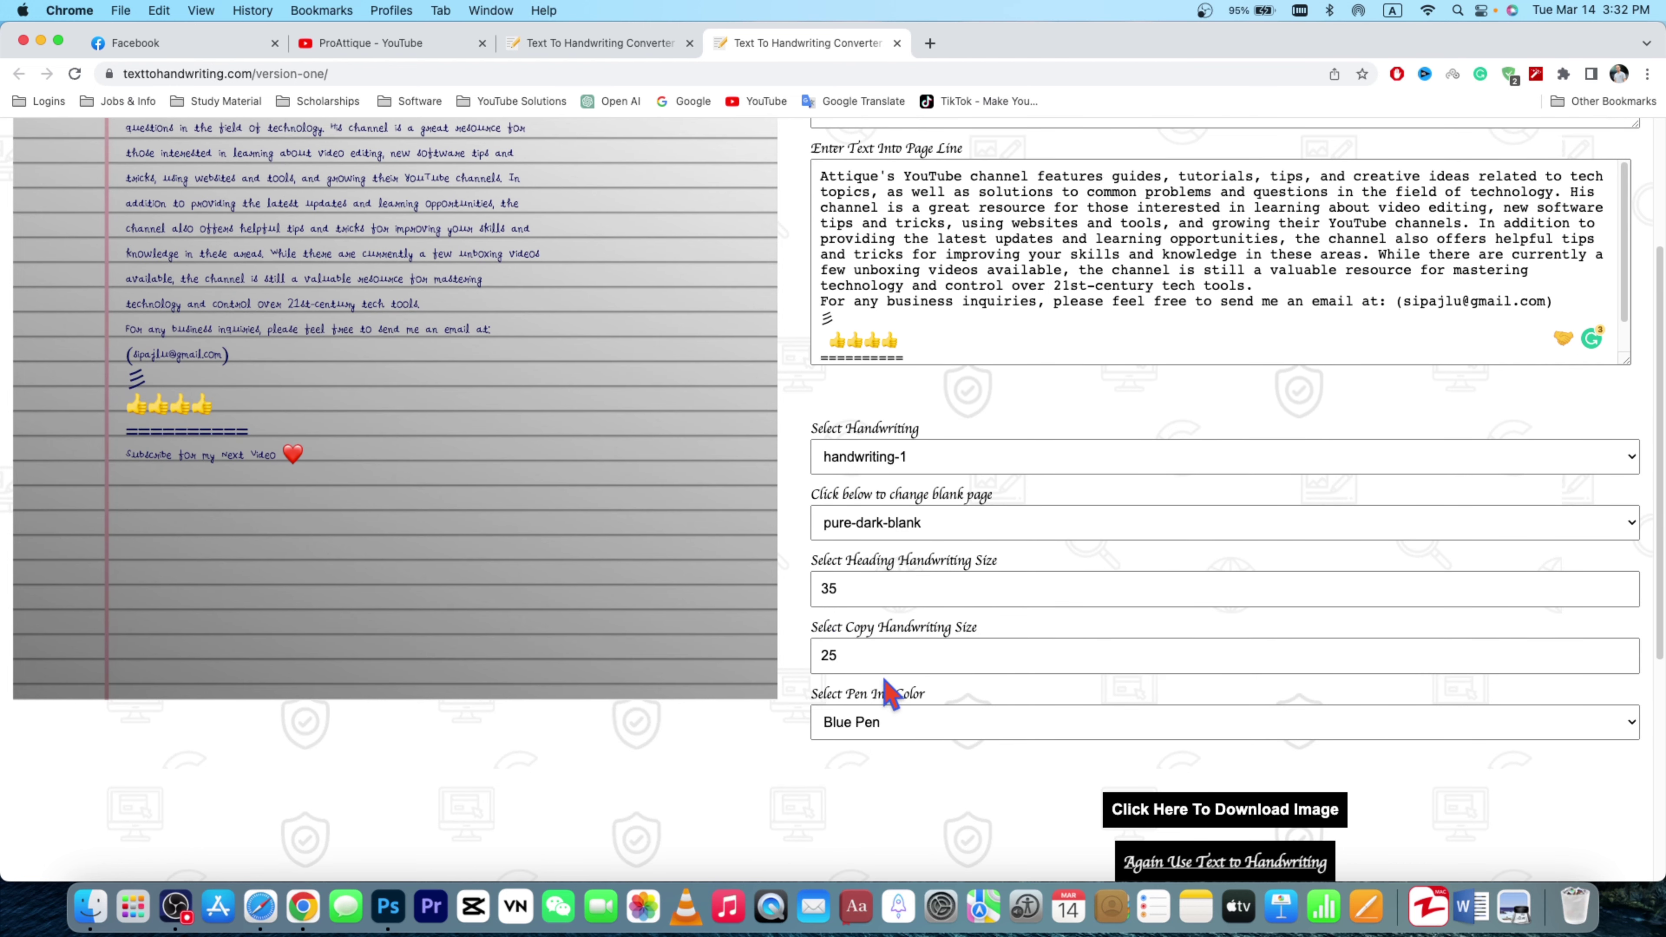
pyautogui.doubleClick(863, 654)
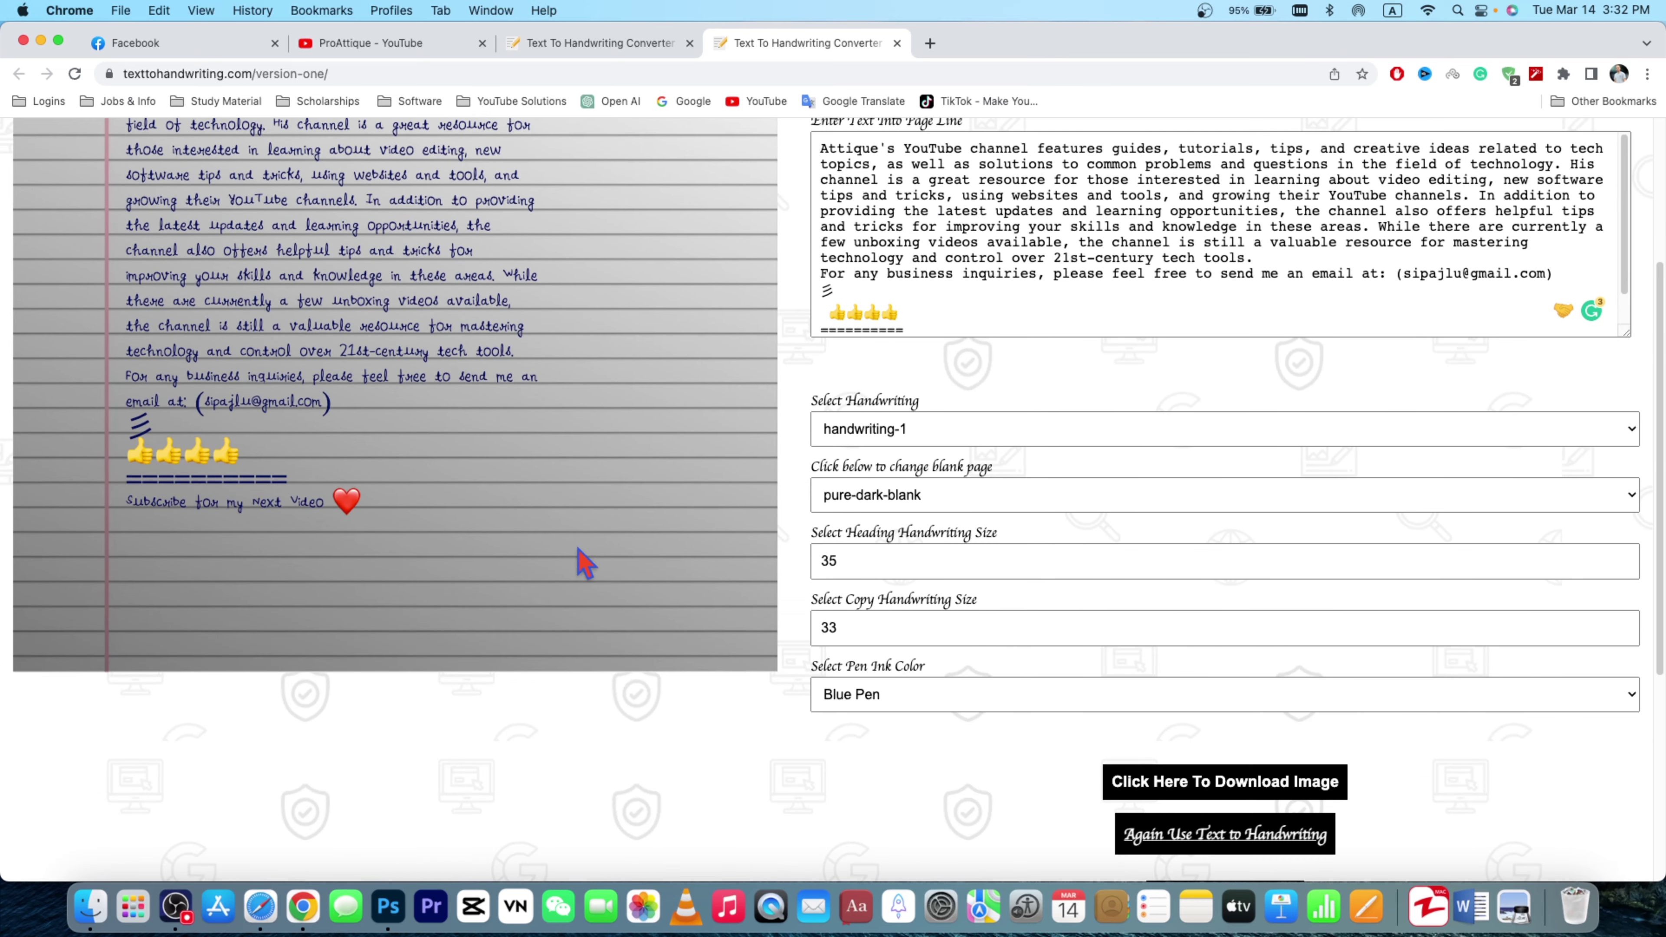
# Step: Try Black Pen, then set the pen ink colour to Gel Pen
pyautogui.click(893, 696)
pyautogui.click(874, 748)
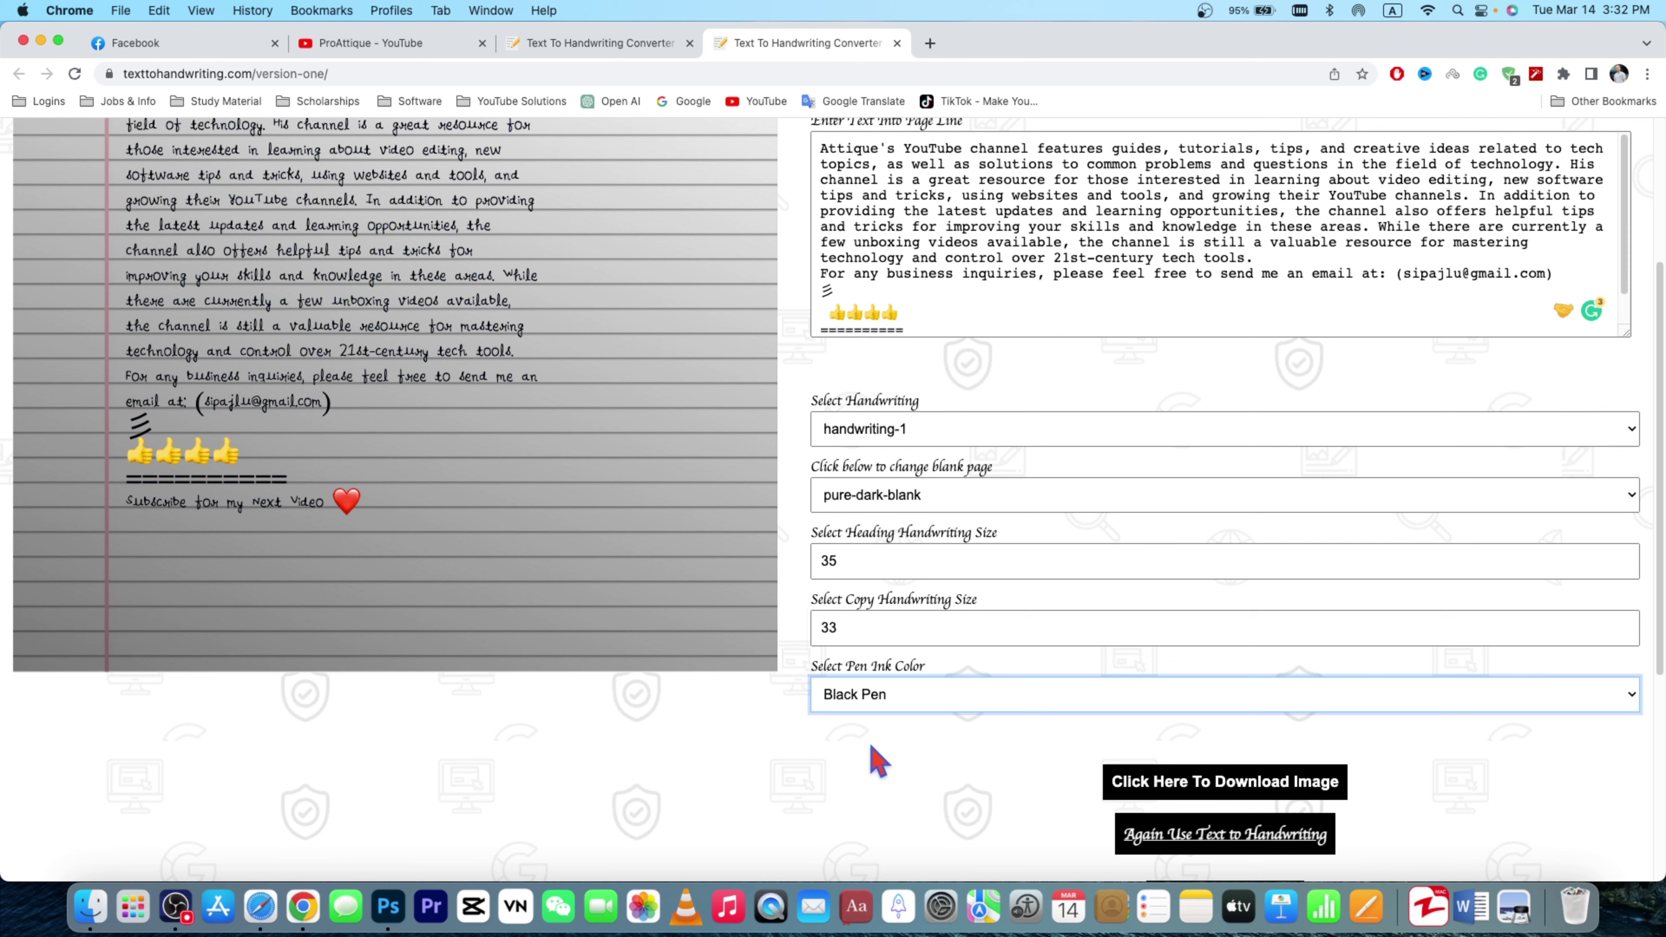
pyautogui.click(892, 692)
pyautogui.click(891, 676)
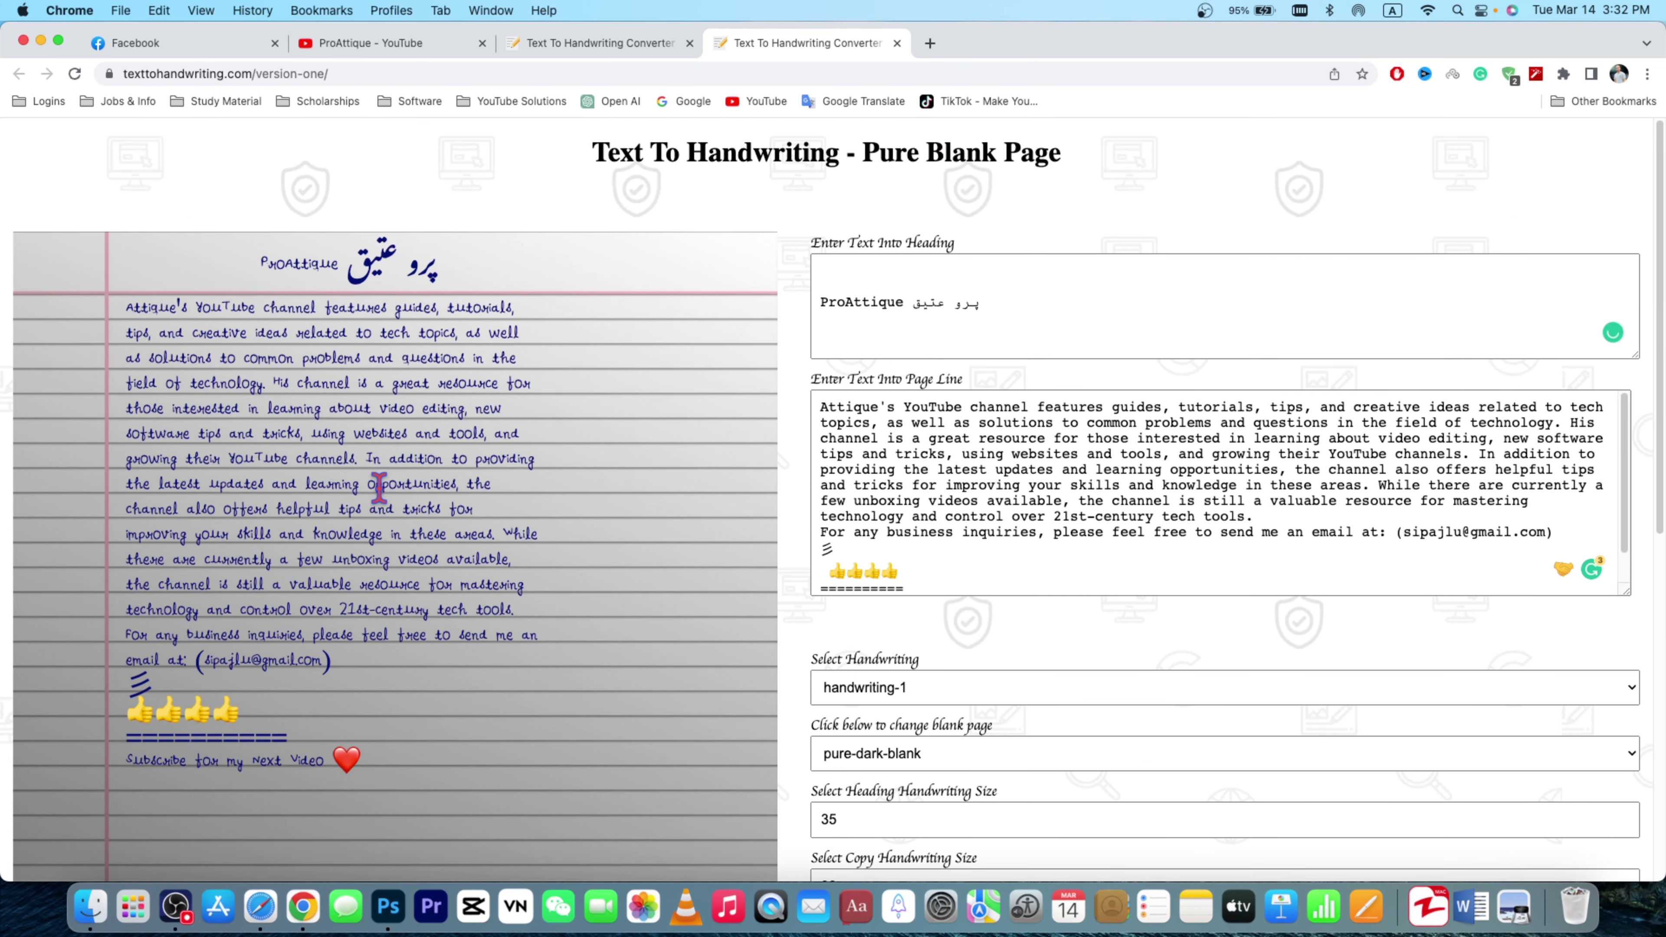
pyautogui.scroll(-2, 380, 479)
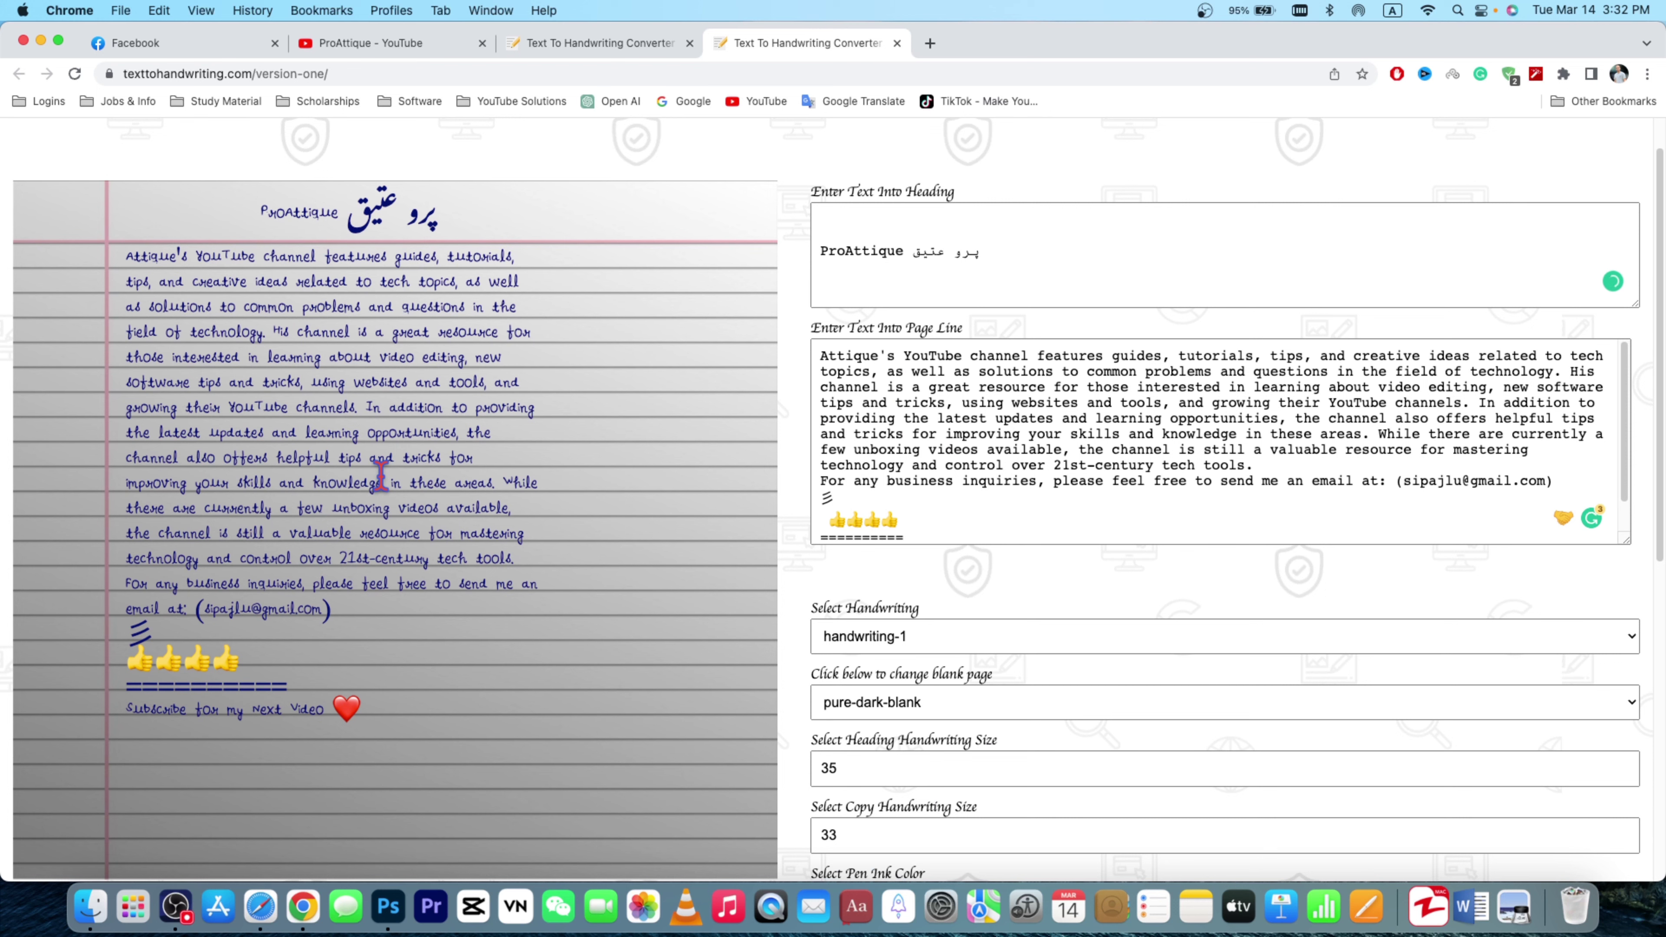
pyautogui.scroll(-1, 380, 477)
pyautogui.scroll(-1, 632, 551)
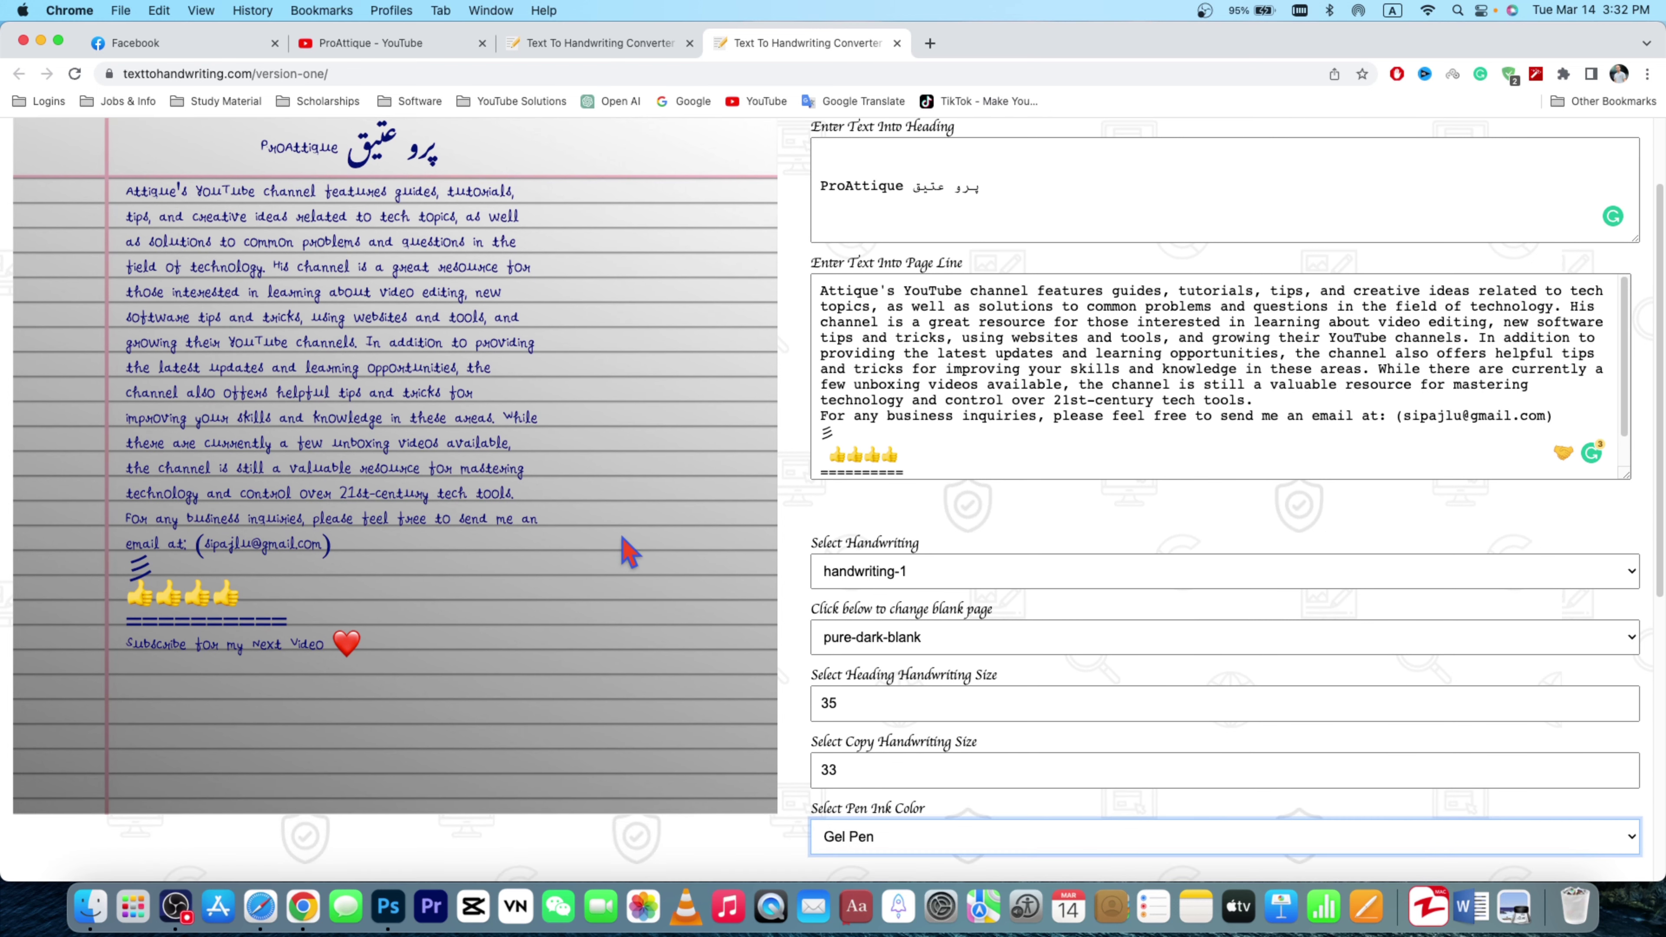
pyautogui.scroll(-8, 1182, 558)
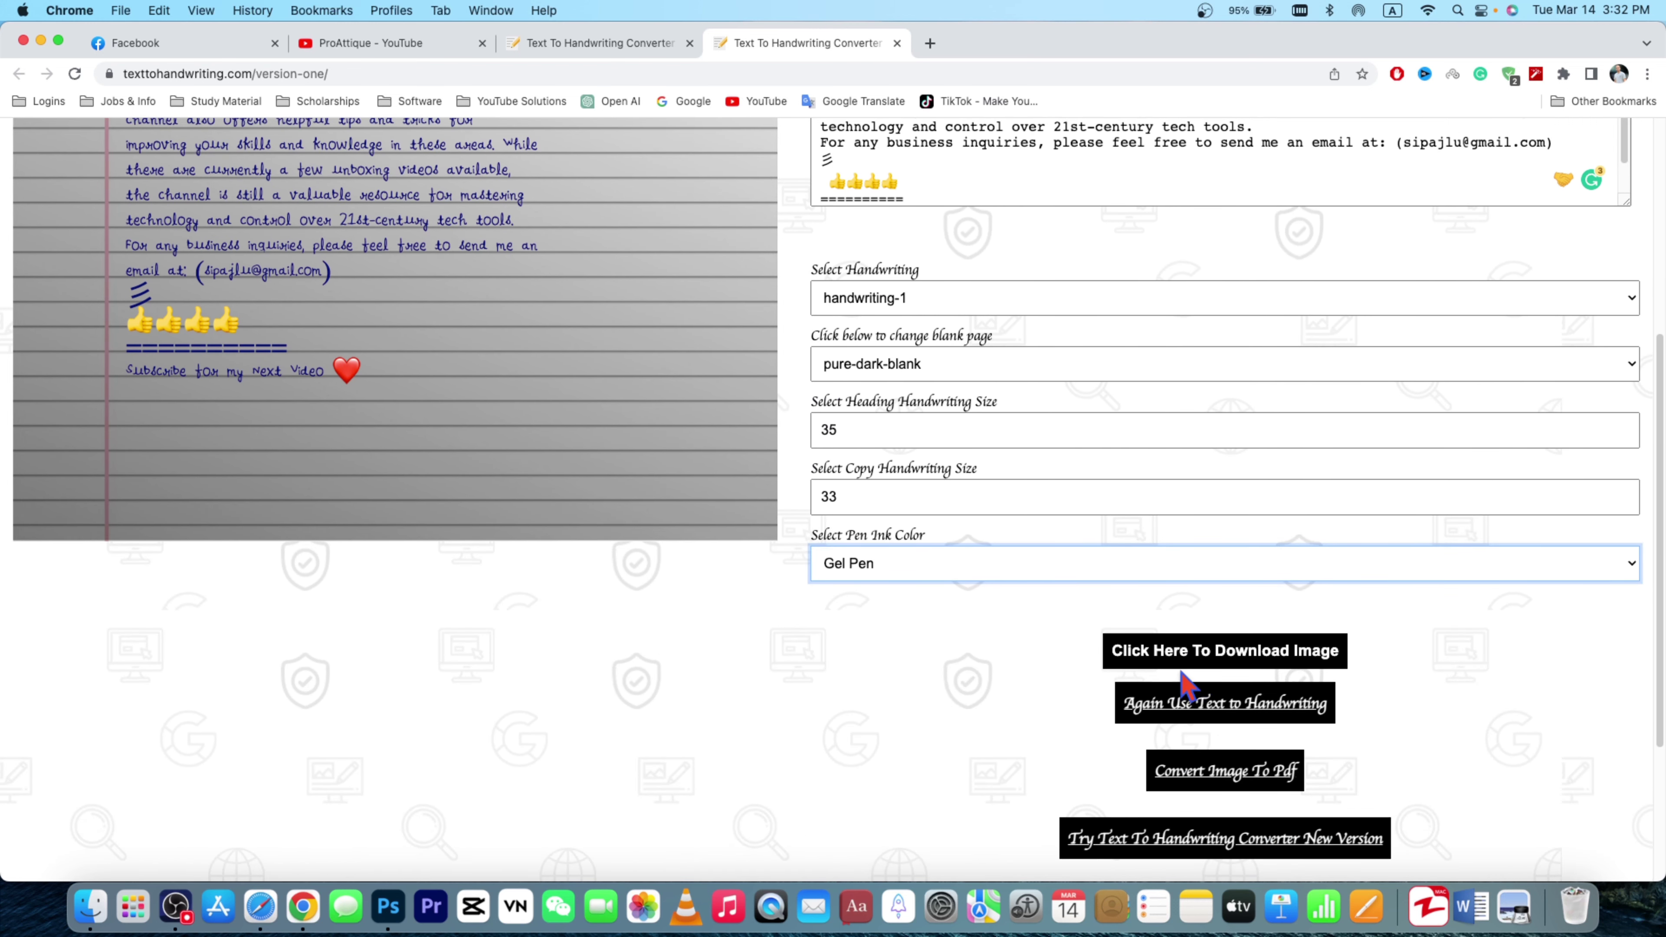
# Step: Download the handwritten page as note (2).png and view it in Preview
pyautogui.click(1270, 663)
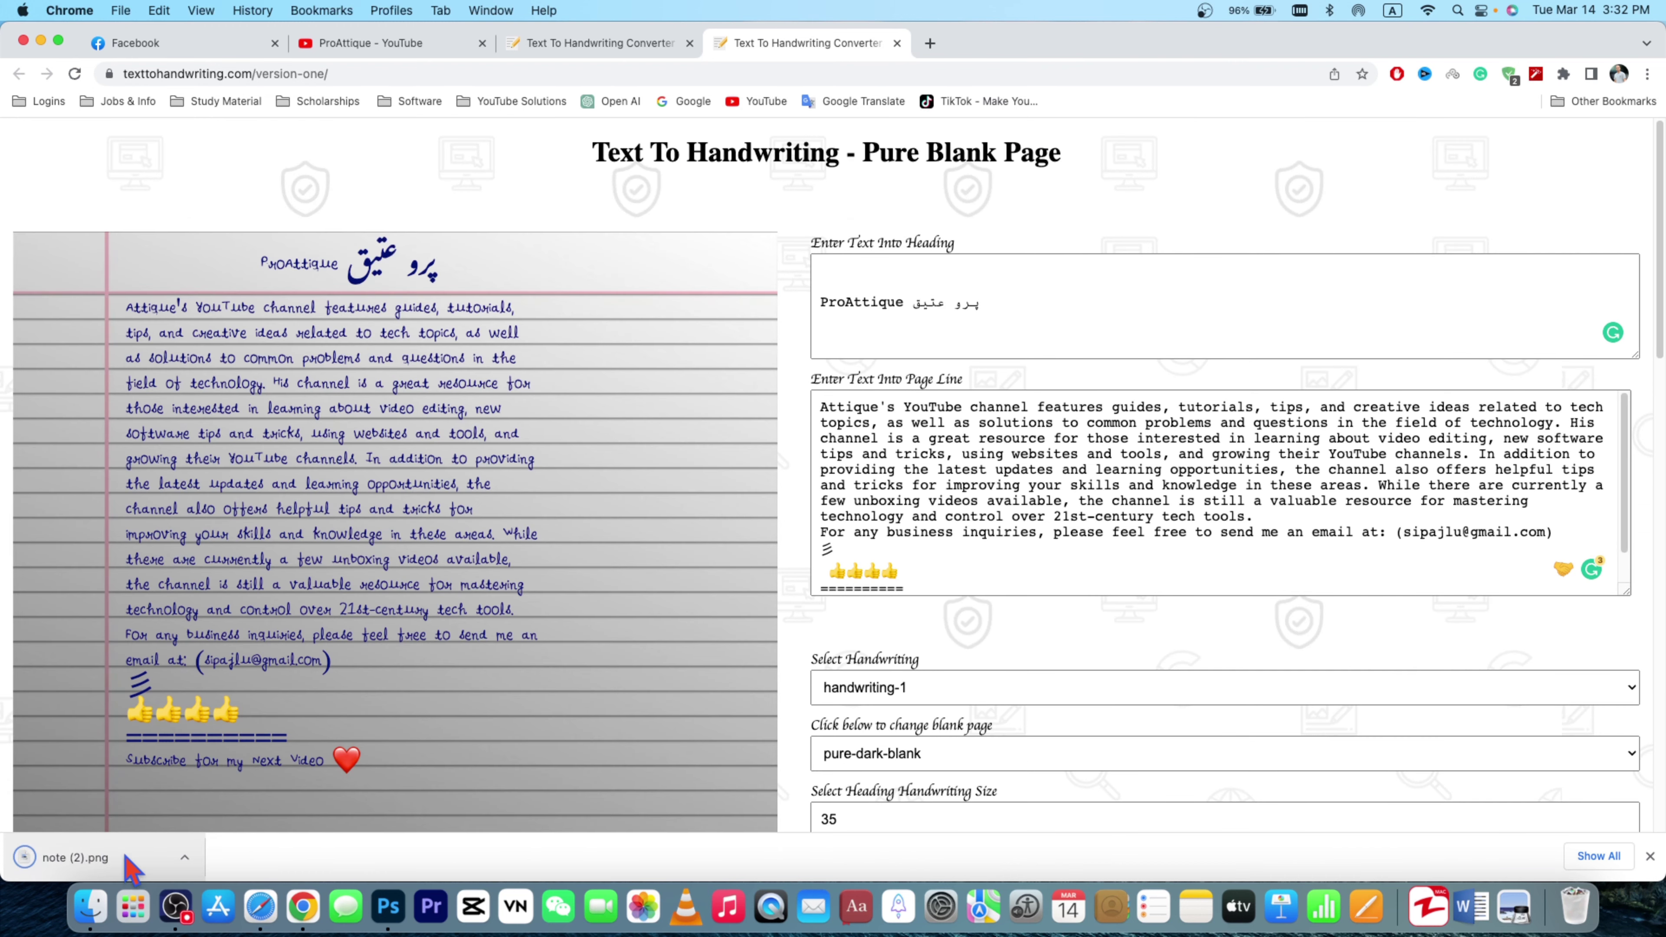
pyautogui.click(184, 857)
pyautogui.click(216, 783)
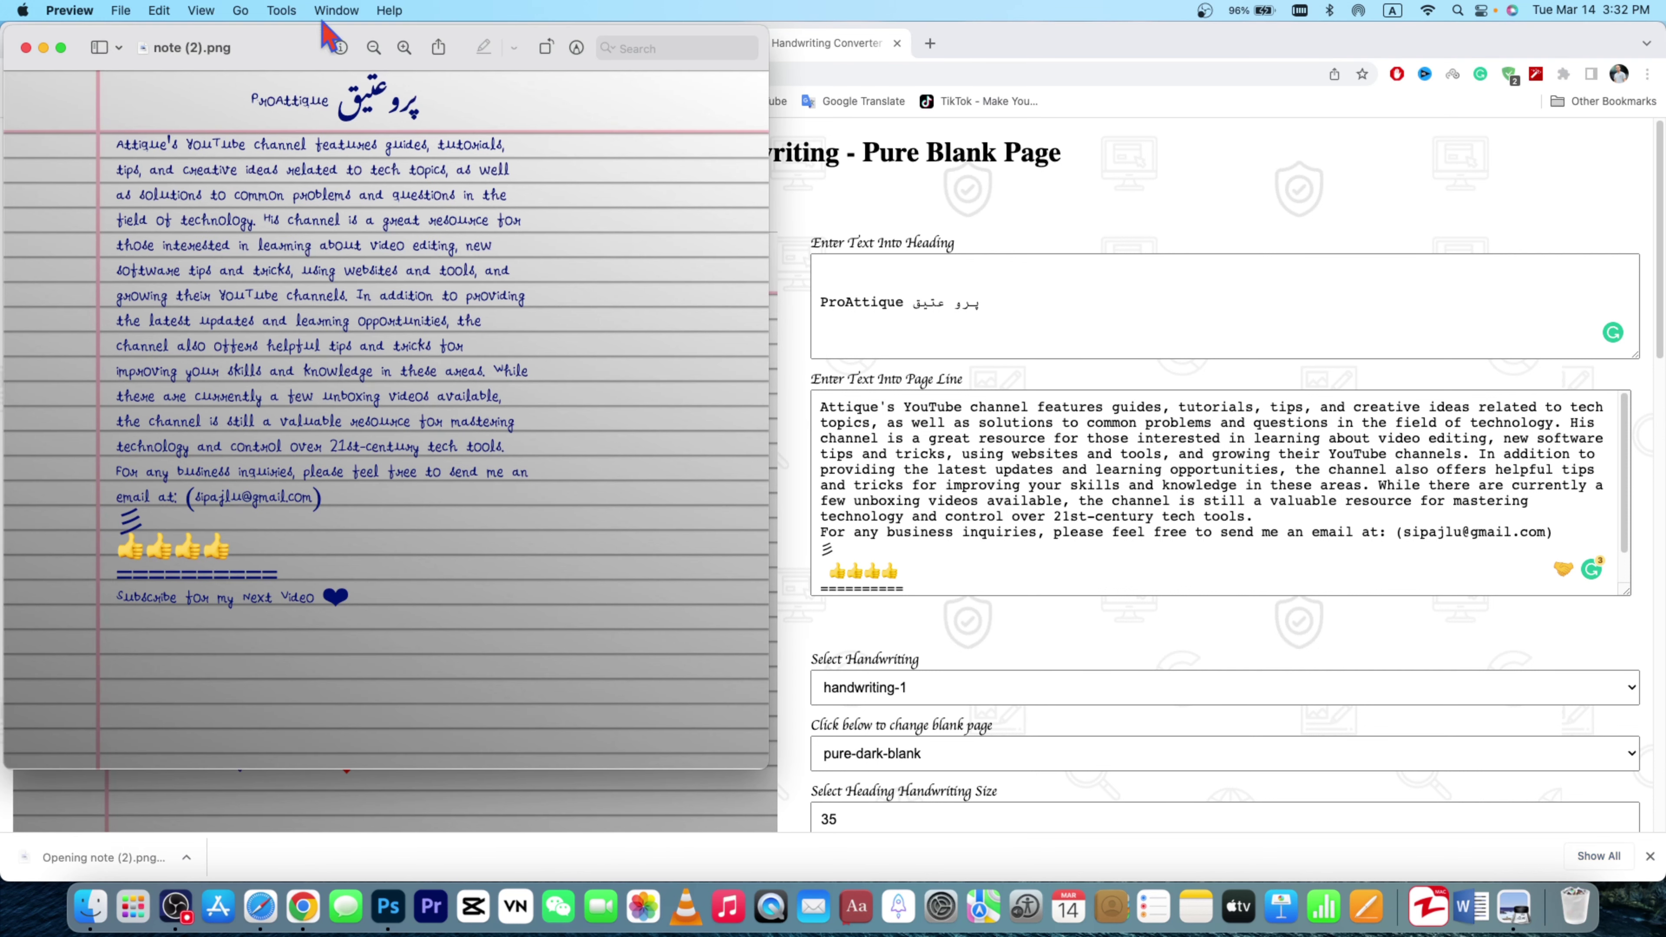
pyautogui.moveTo(551, 41); pyautogui.dragTo(1097, 100)
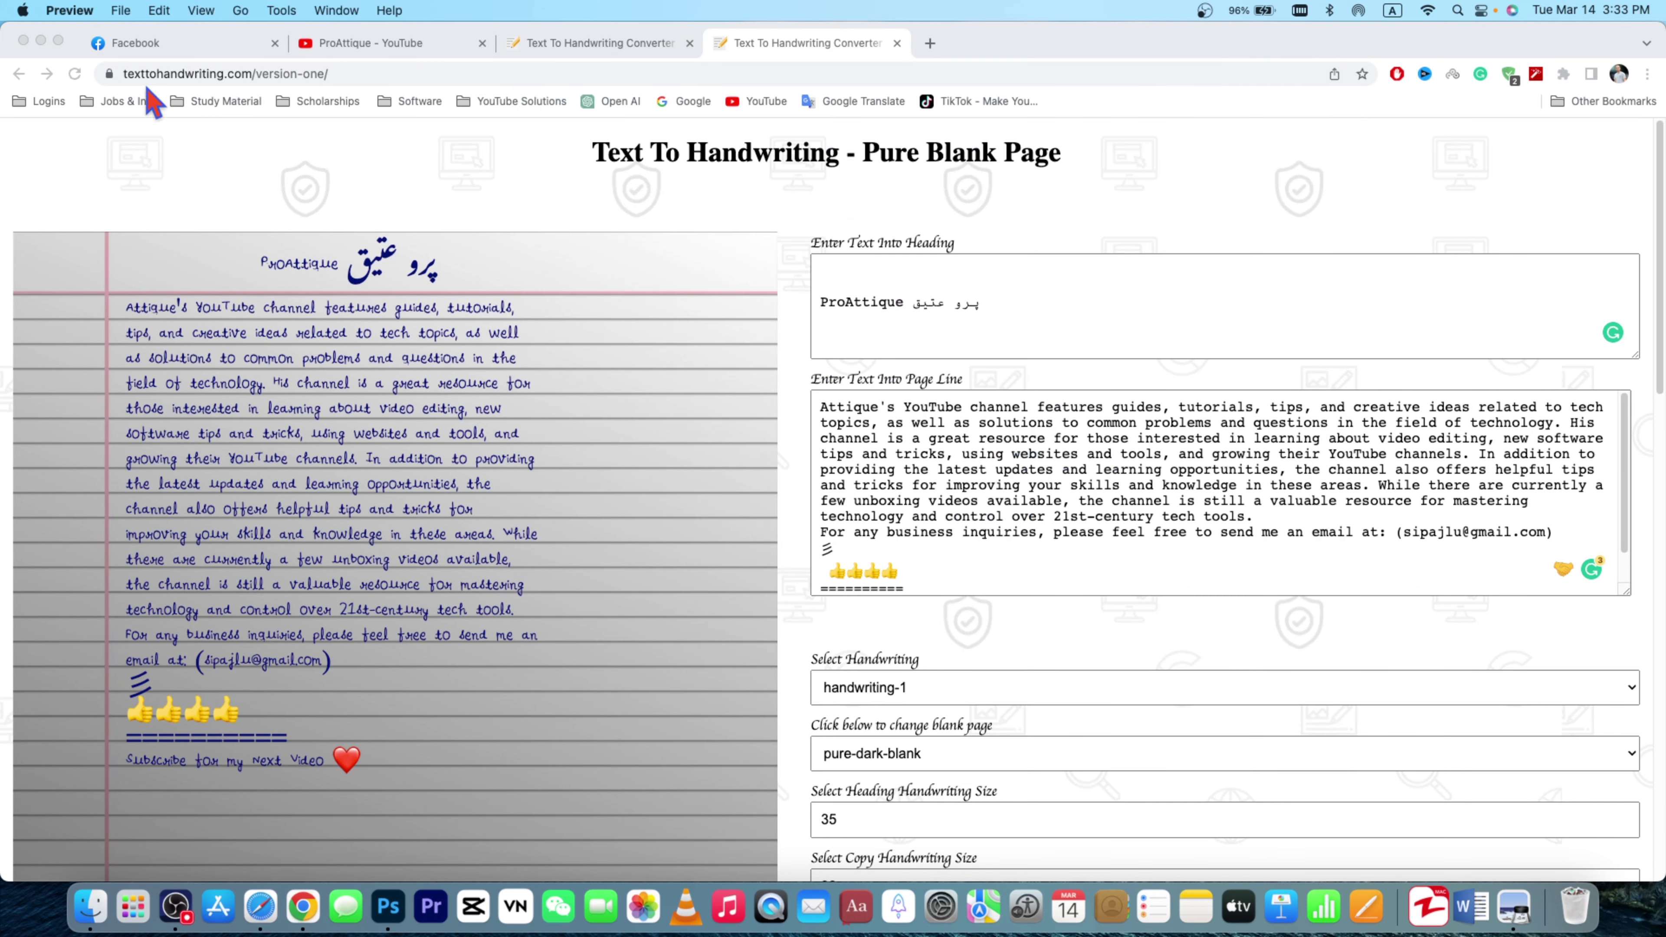
# Step: Return to the Facebook Page and start a new photo post
pyautogui.click(161, 51)
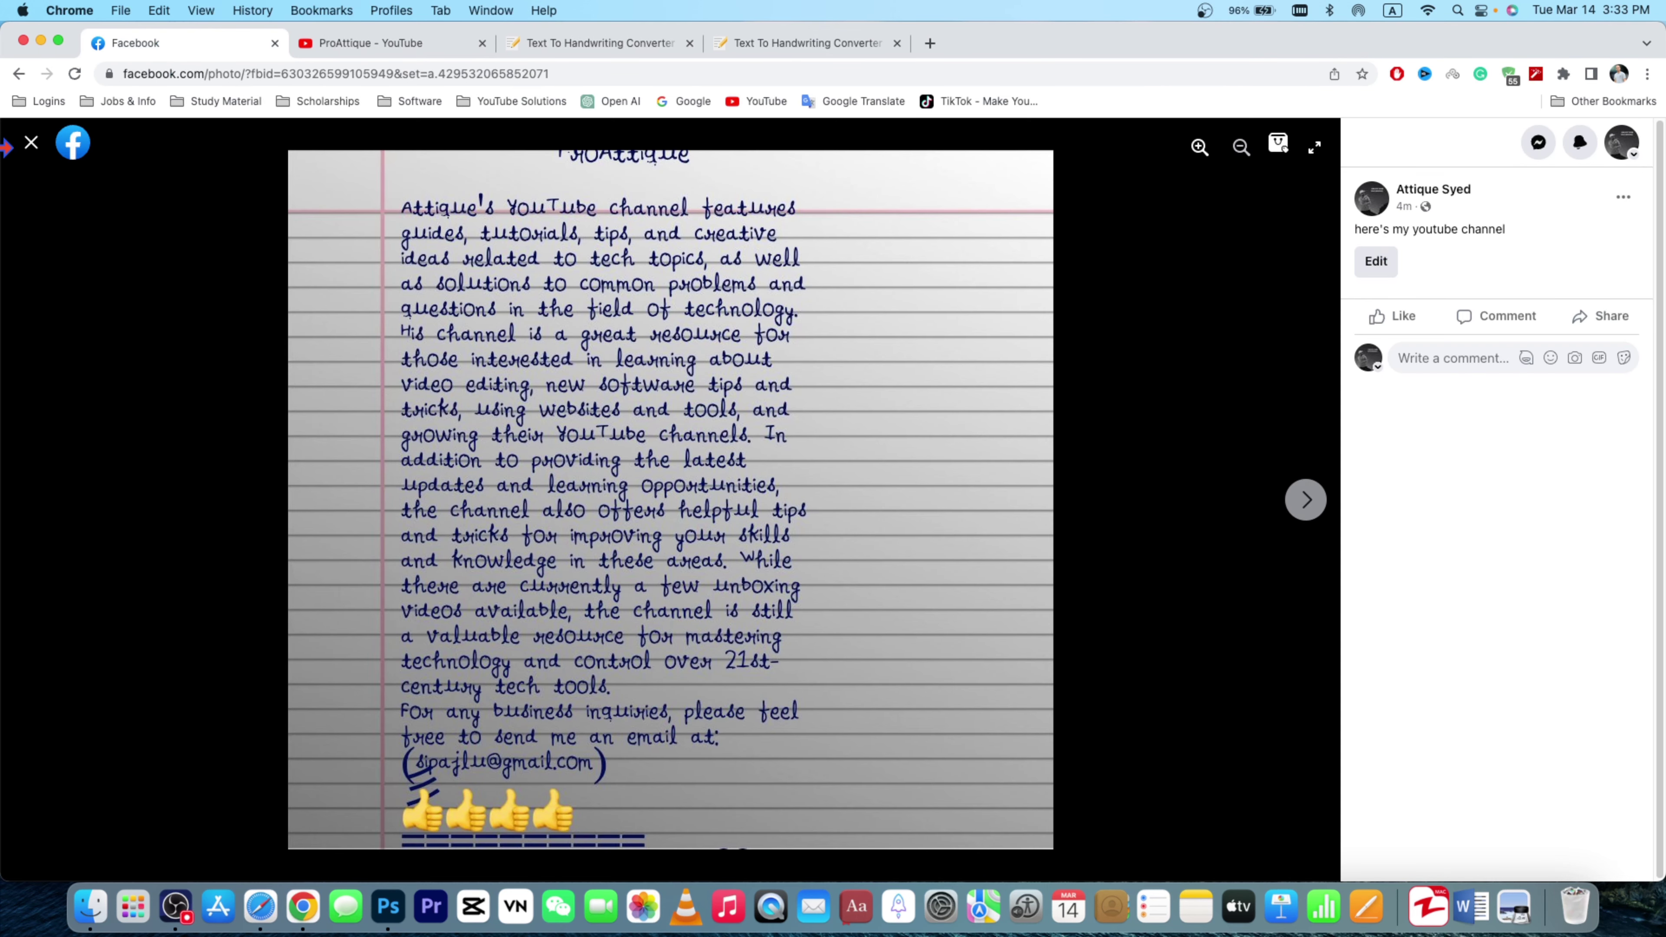
pyautogui.click(31, 142)
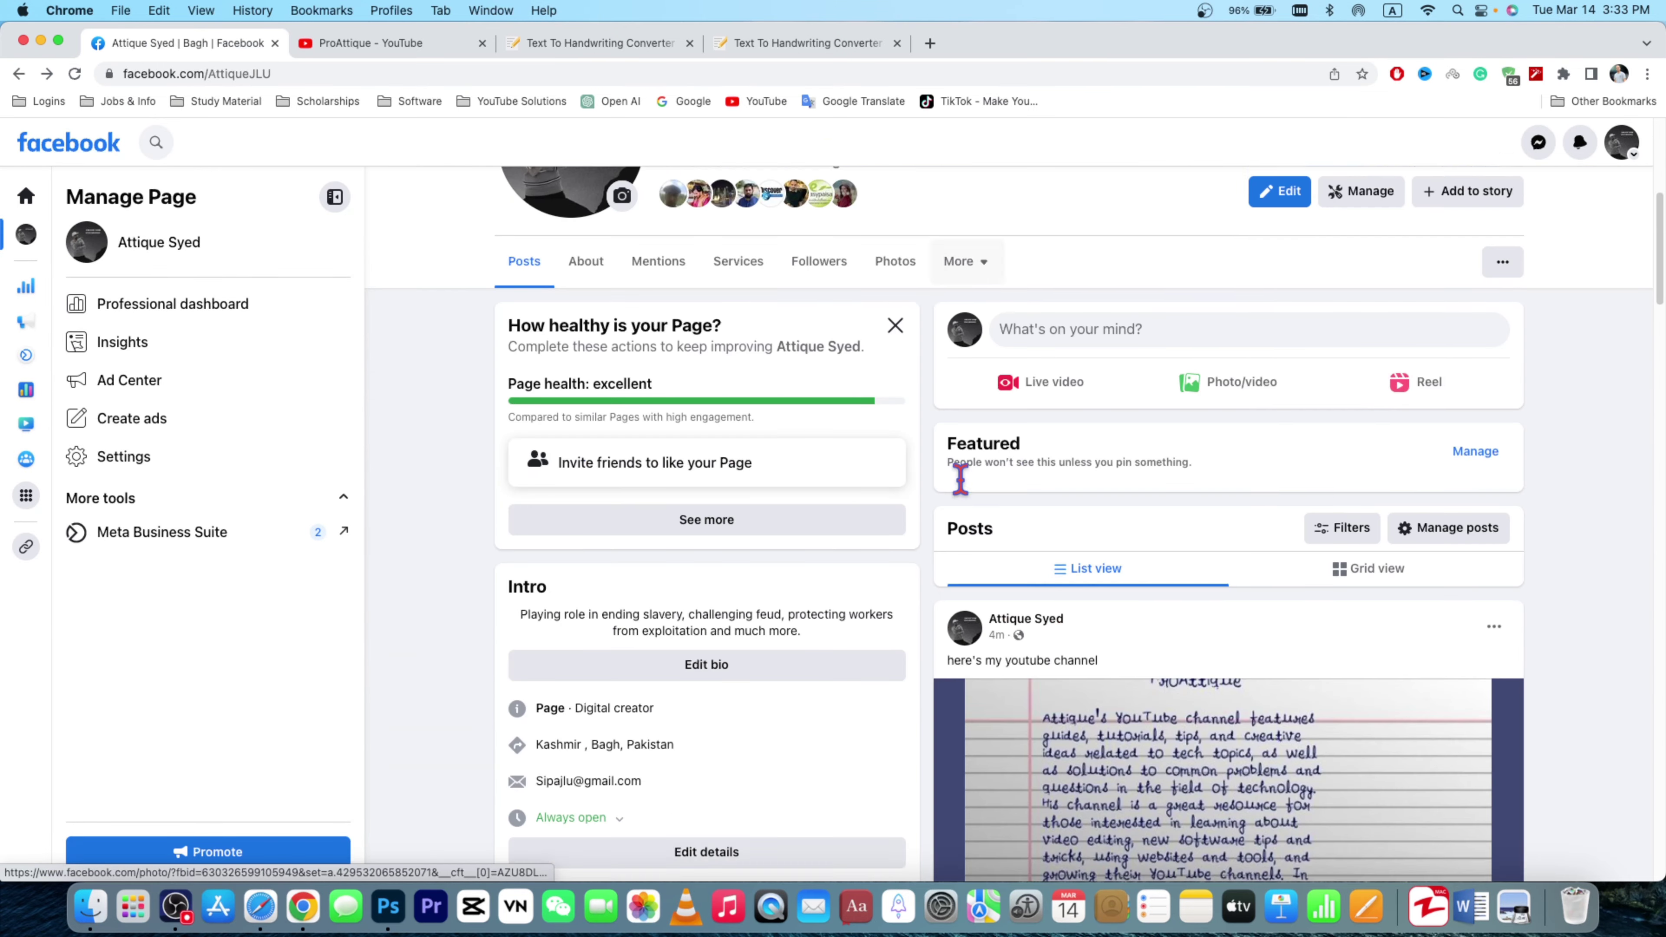
pyautogui.click(1220, 359)
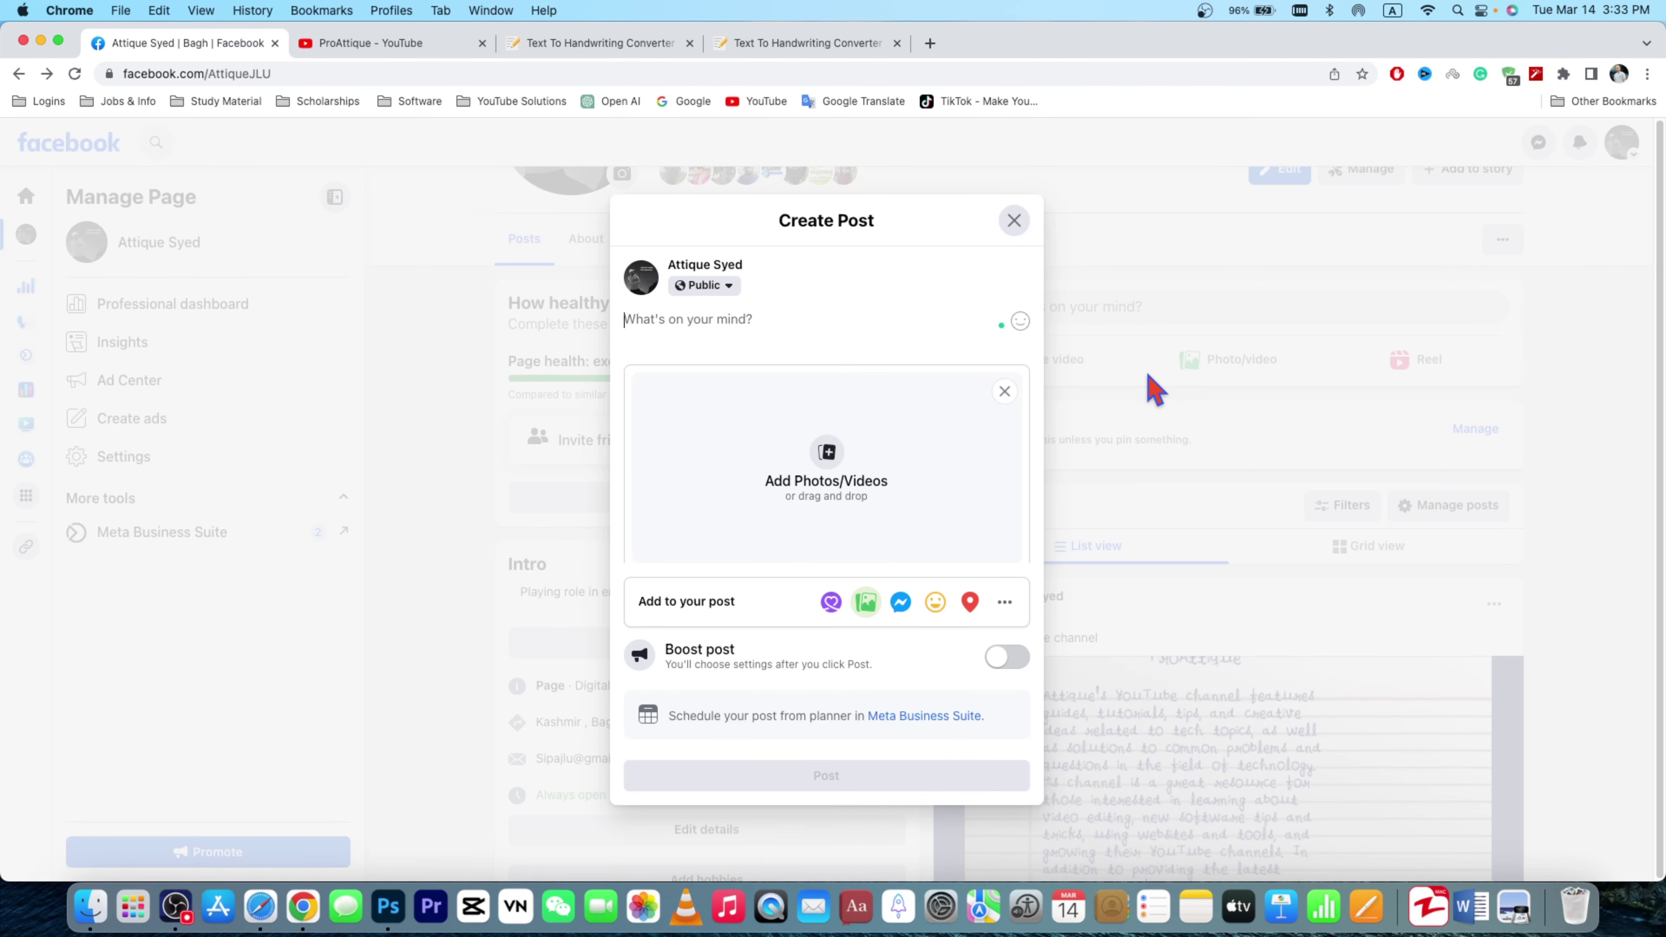
# Step: Attach note (2).png and paste the caption 'Here's my channel description. Follow and Subscribe for more'
pyautogui.click(826, 504)
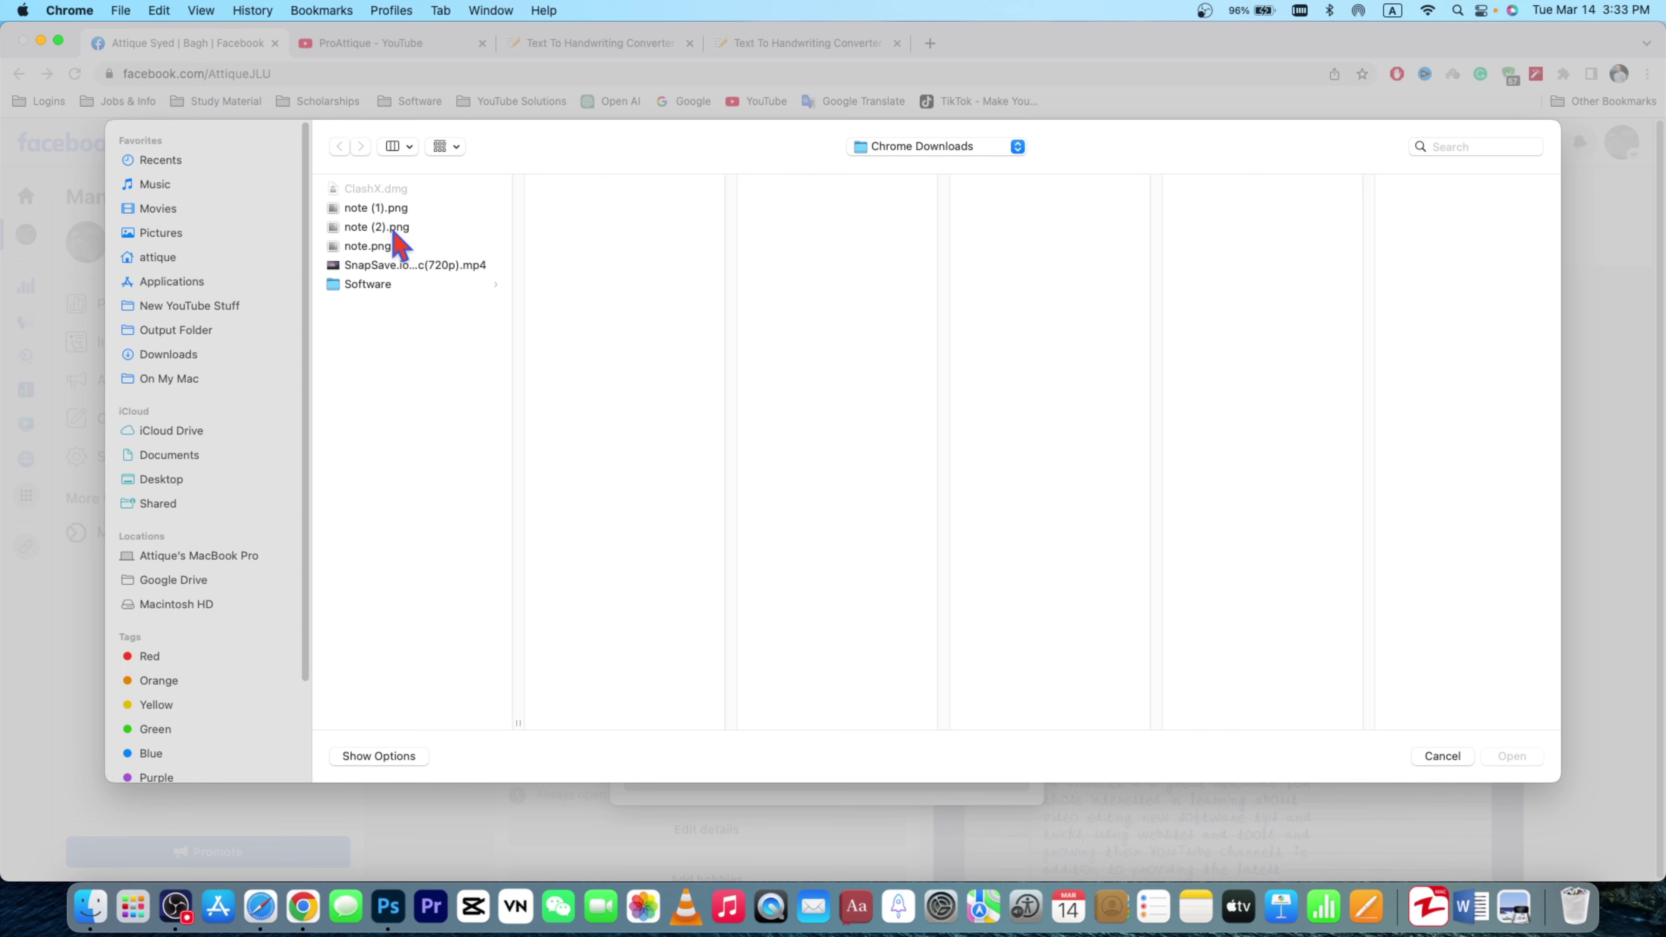
pyautogui.click(386, 210)
pyautogui.click(397, 228)
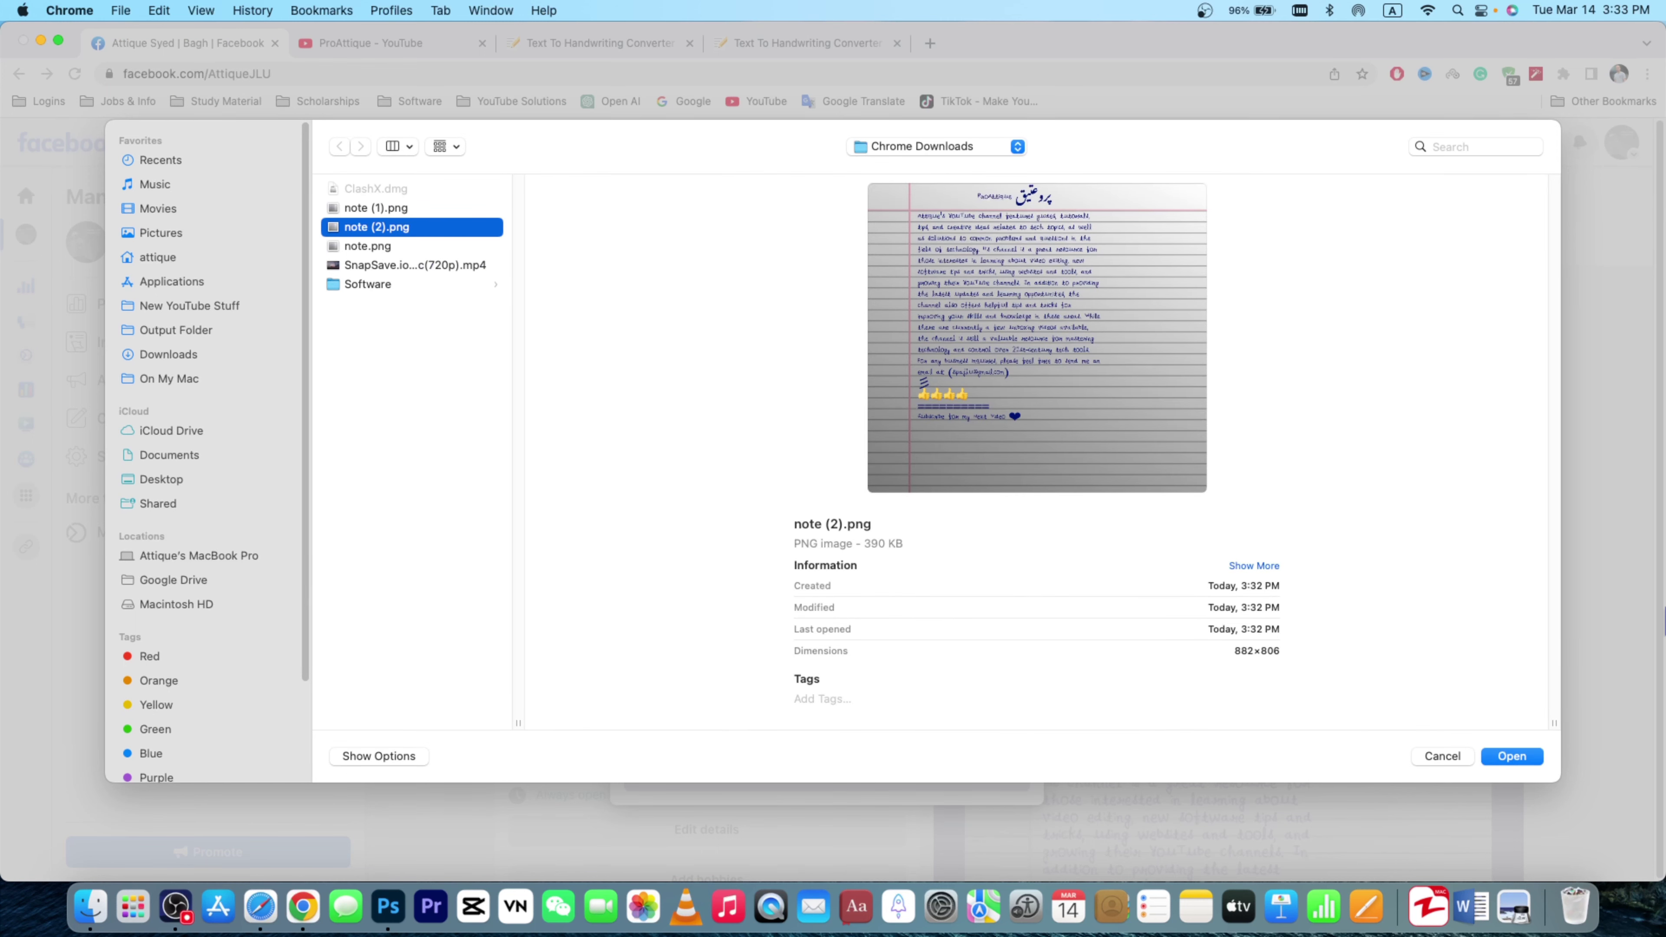
pyautogui.click(1514, 760)
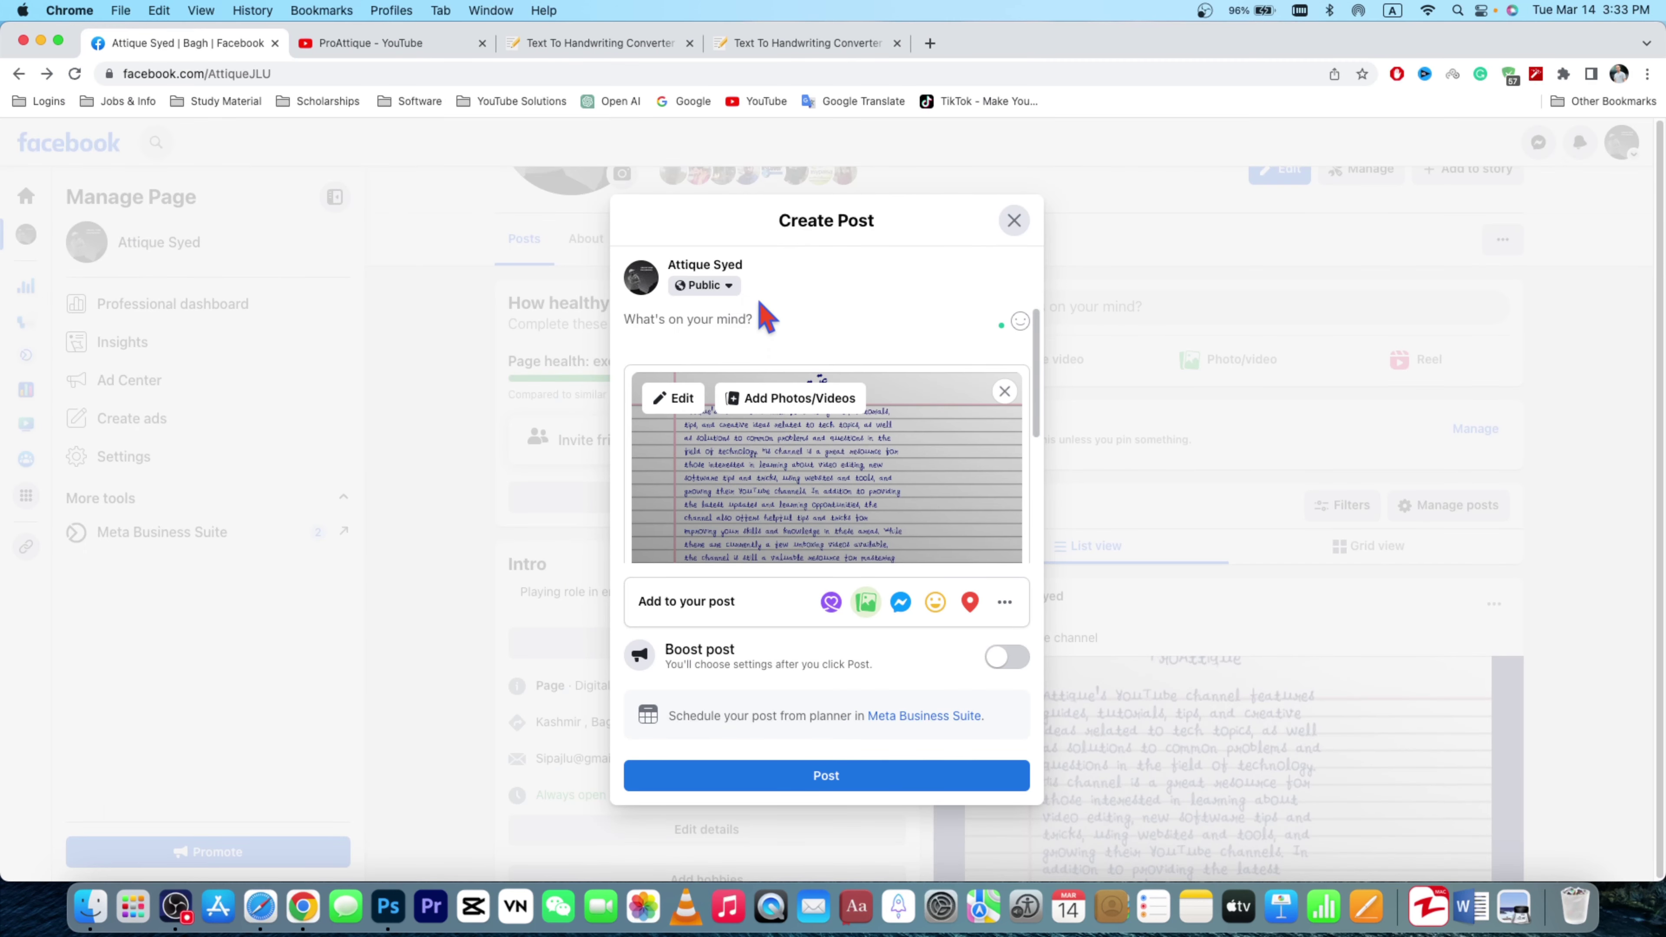
pyautogui.write("Here's my channel description. Follow and Subscribe for more")
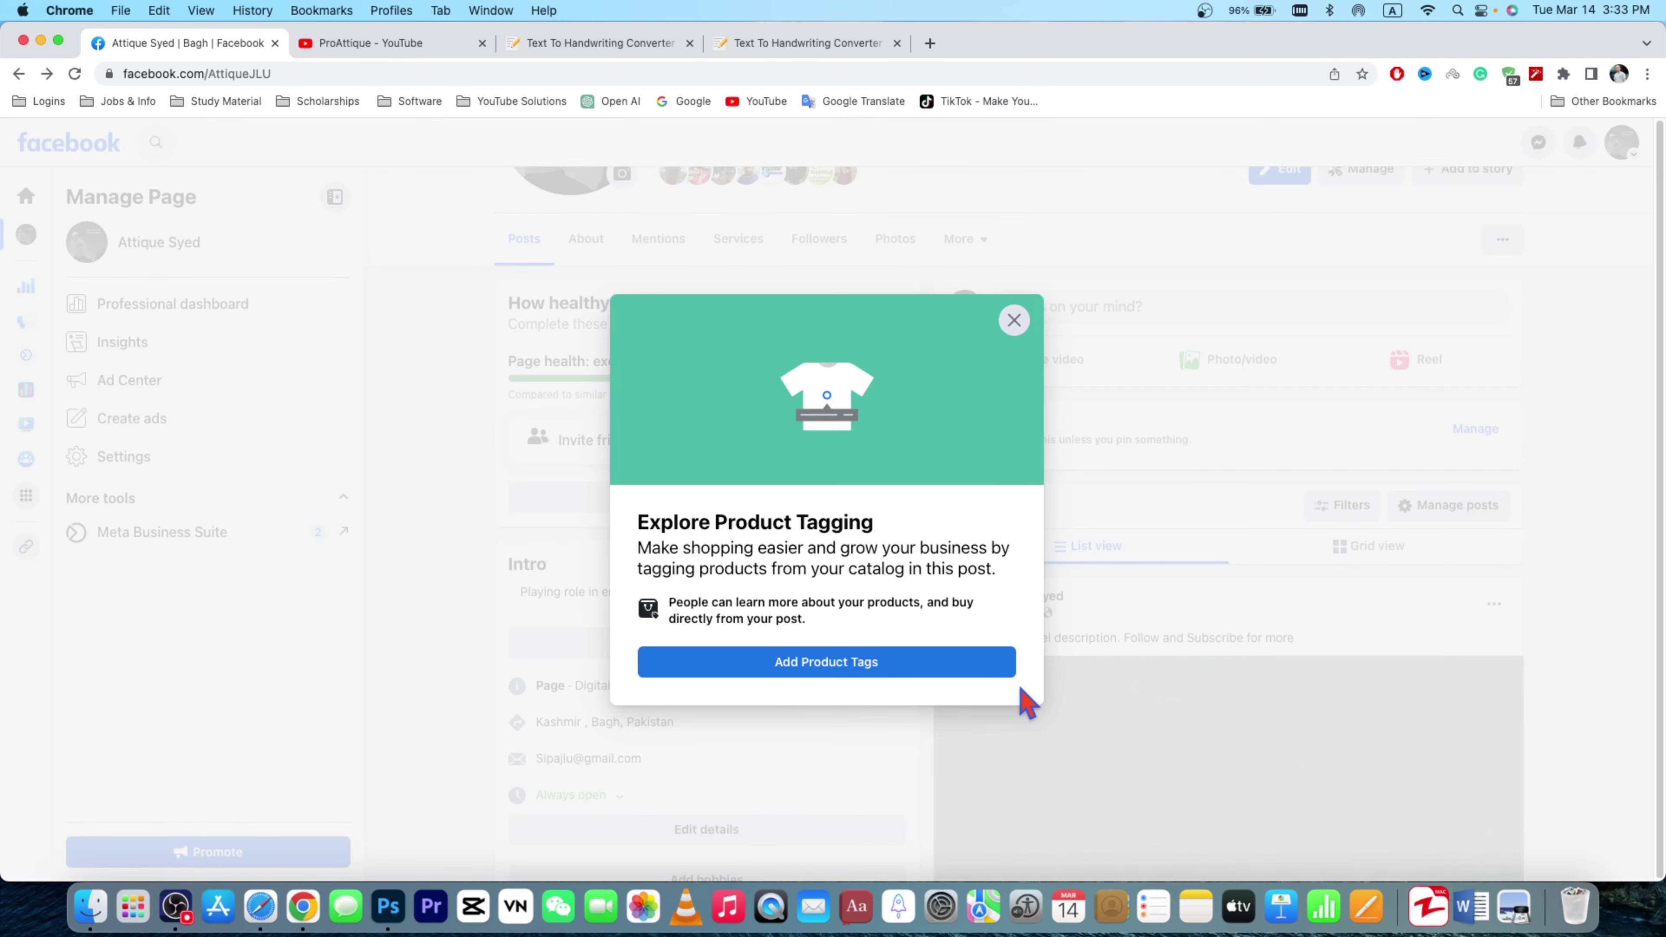
# Step: Close the Explore Product Tagging prompt and scroll down to the handwritten description post
pyautogui.click(1011, 321)
pyautogui.scroll(-5, 1312, 538)
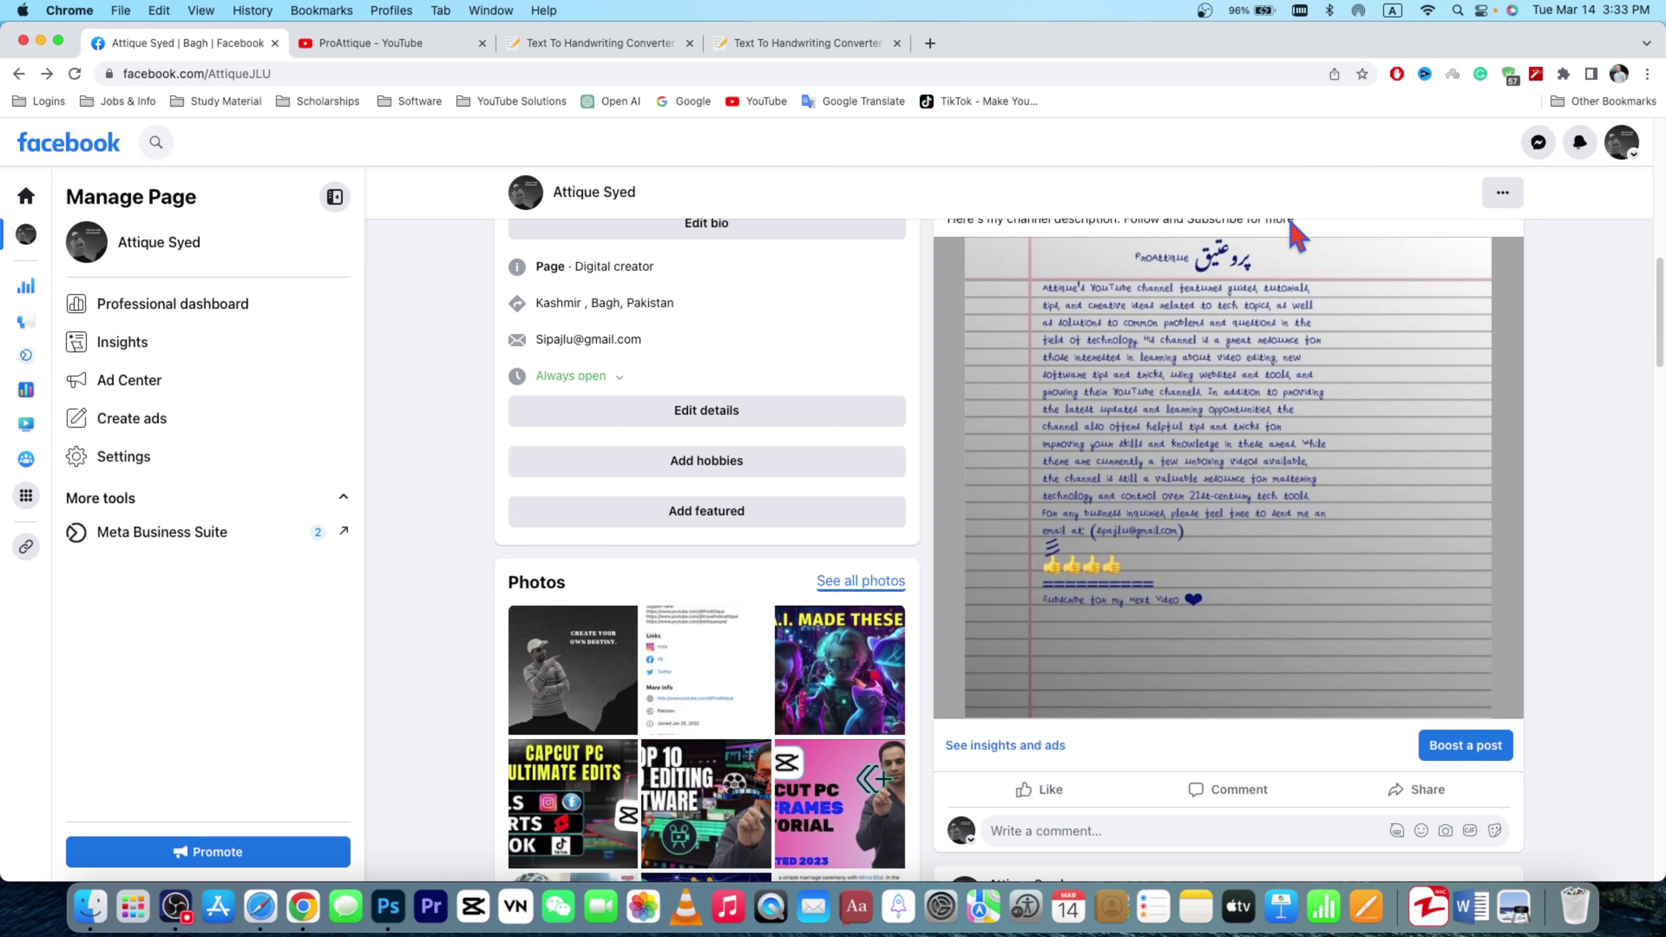